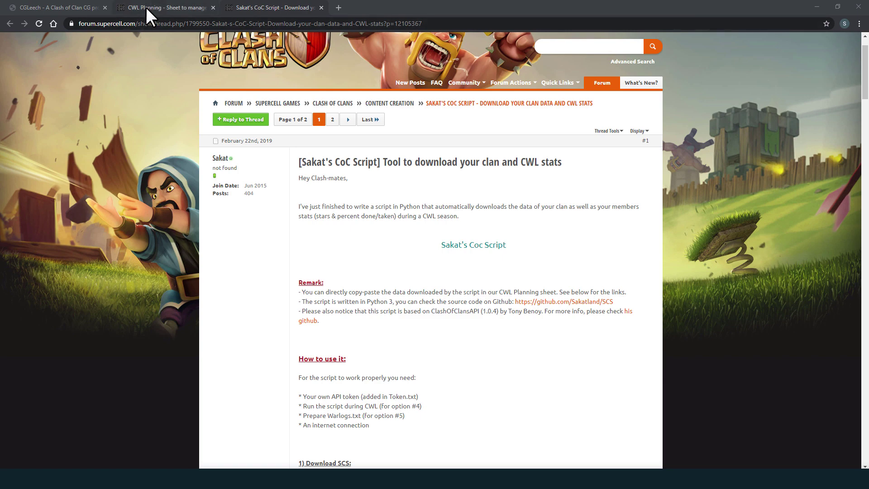
Step: Scroll the CoC Script thread, then switch to the 'CWL Planning - Sheet to manage' forum thread
scroll(393, 267, down, 5)
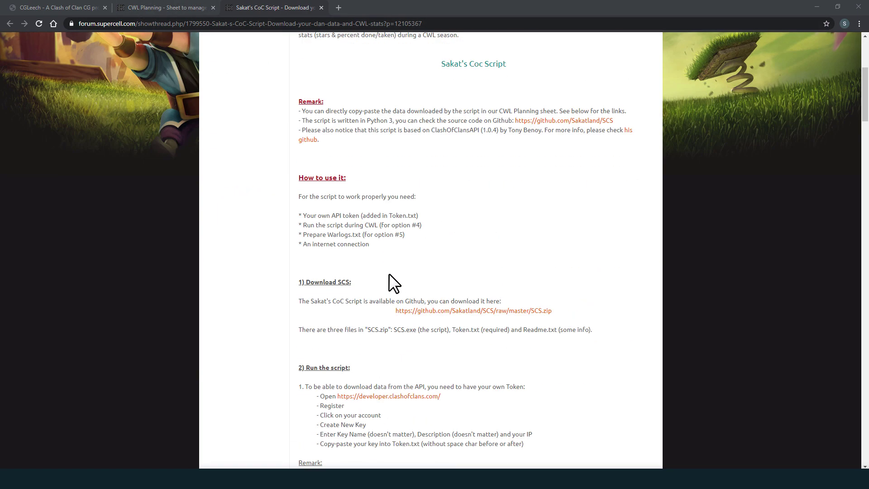
scroll(394, 276, down, 7)
scroll(398, 273, up, 12)
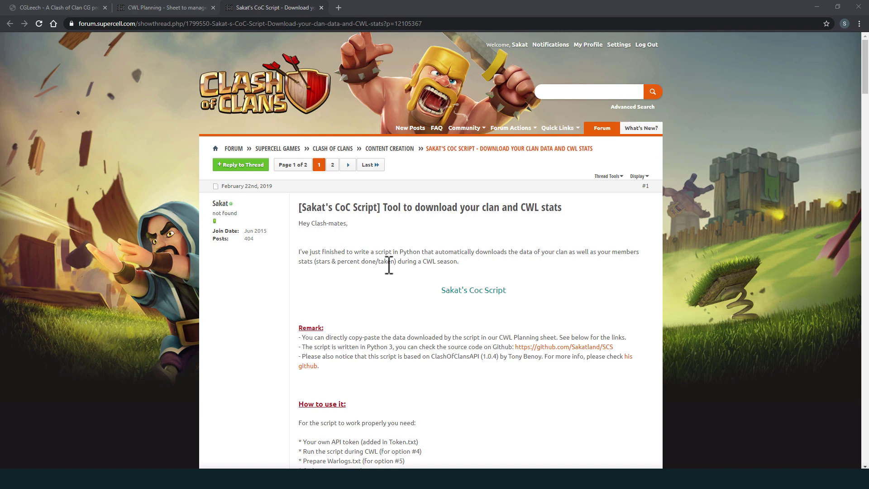
click(152, 4)
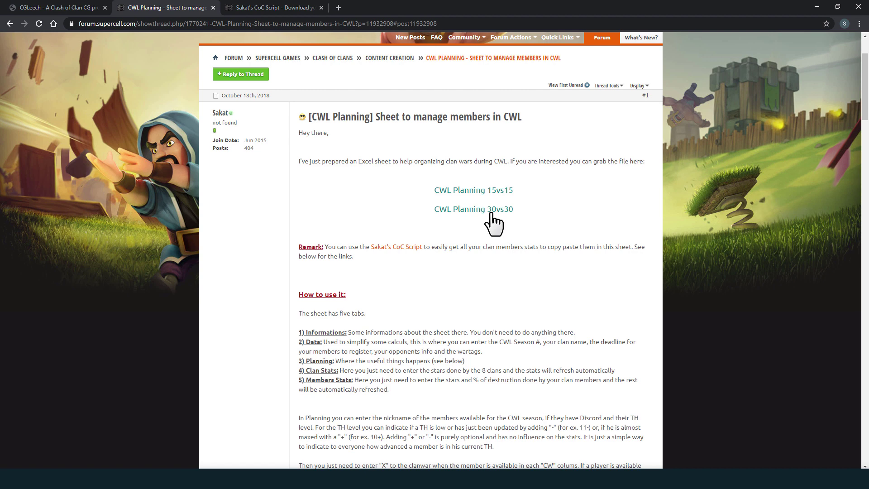
Step: Open the CWL Planning 15vs15 sheet in a new tab and start a copy named 'This is a test'
right_click(477, 191)
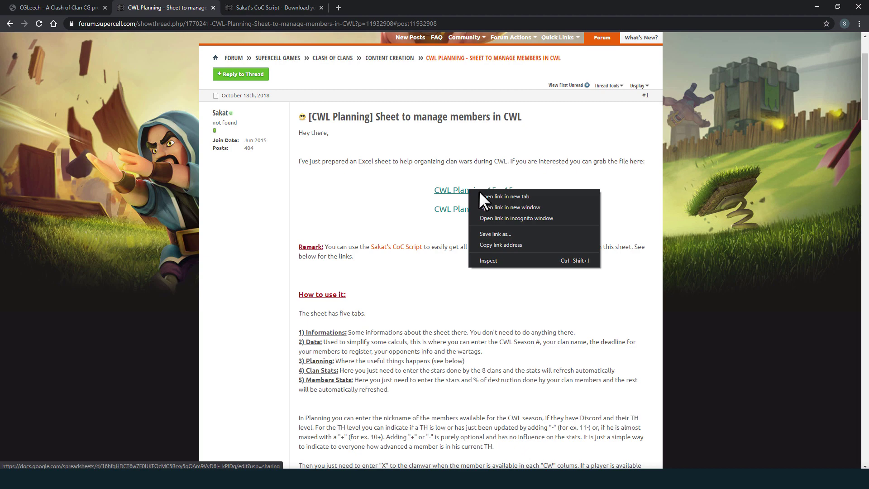
click(489, 196)
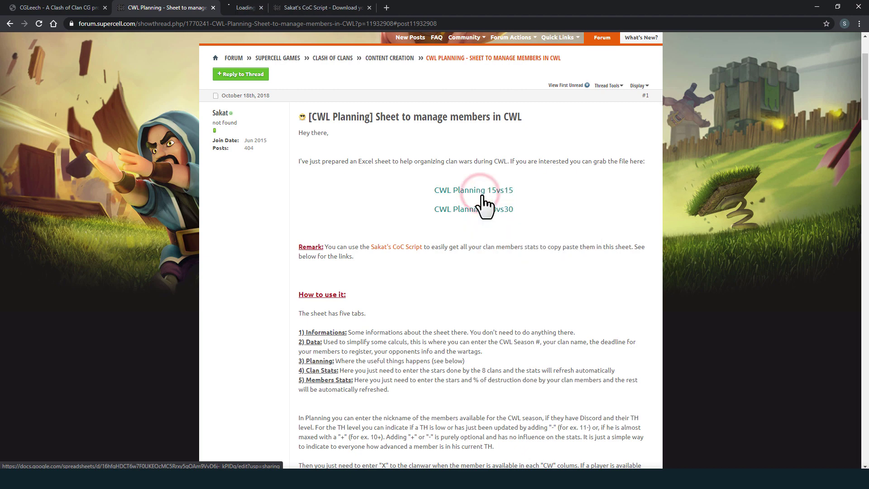
click(255, 8)
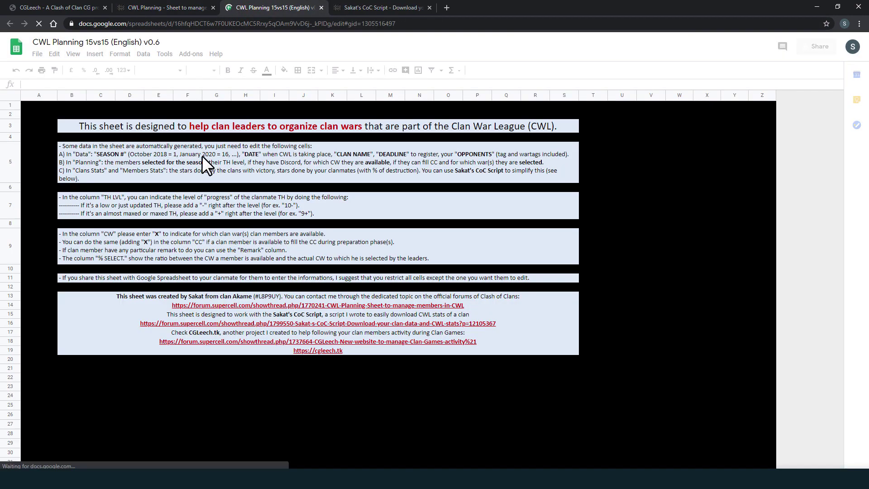
click(38, 56)
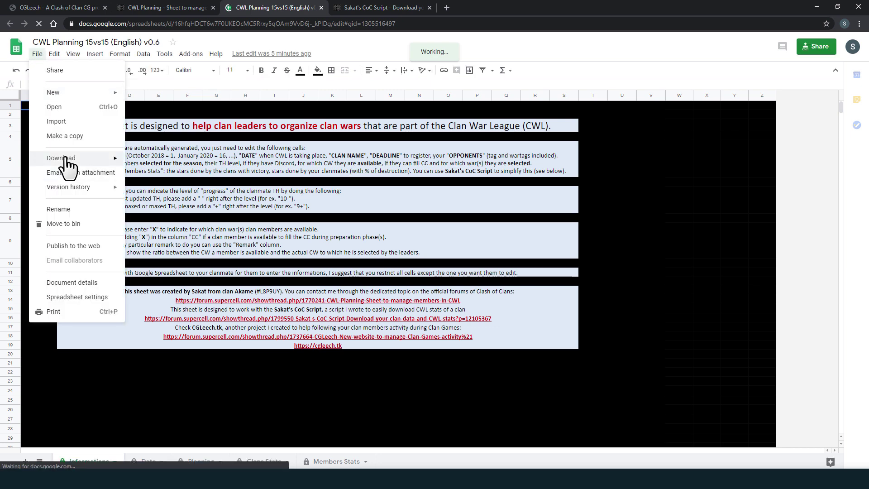
click(59, 136)
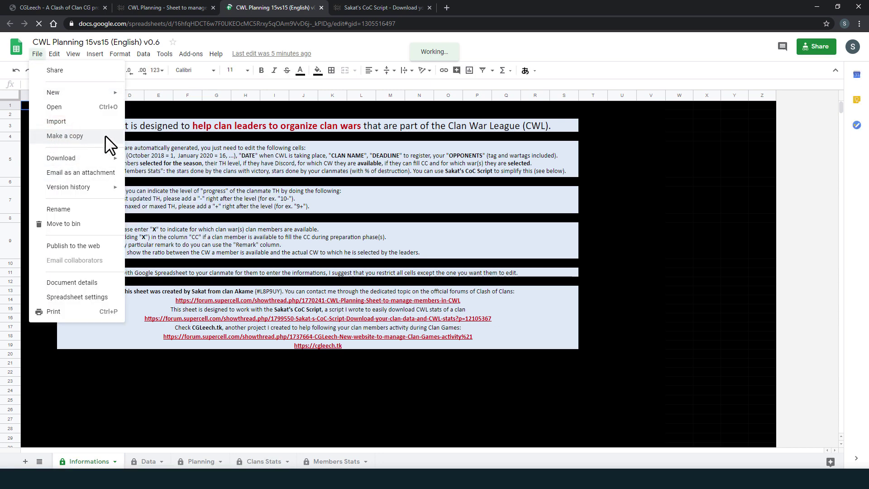
text(This is a t)
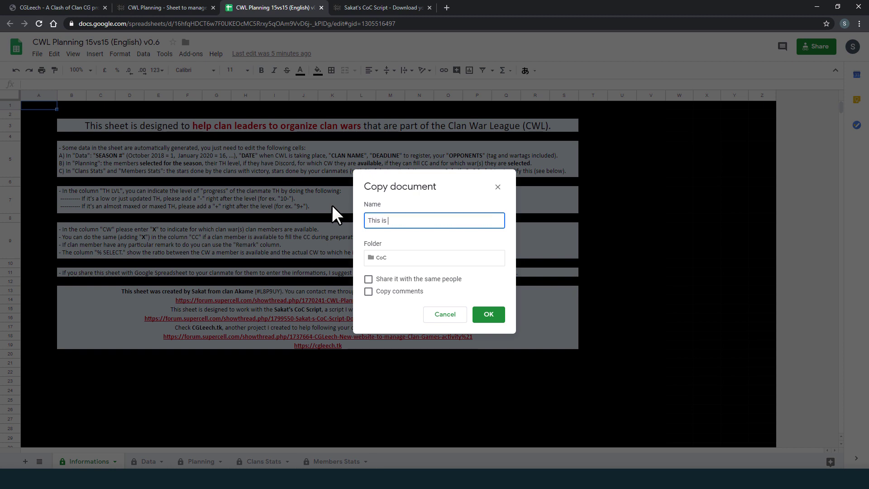
text(est)
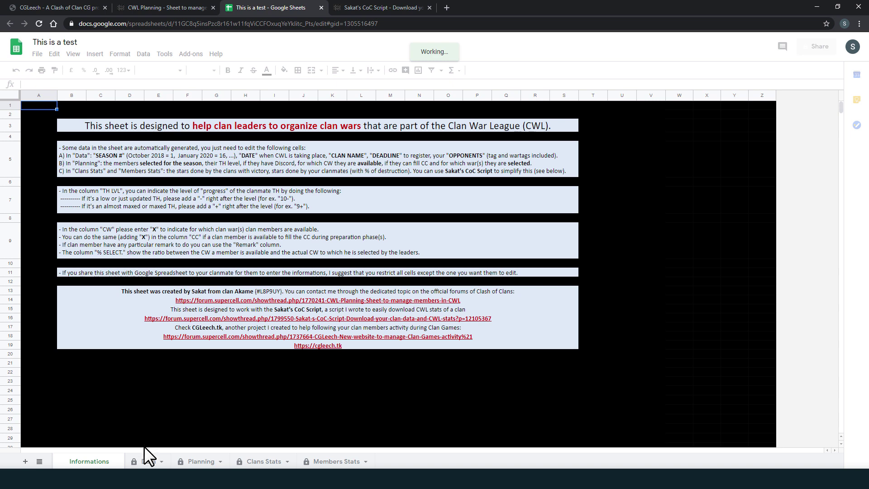
Step: On the Data sheet, review the SEASON # value 16 and the DATE cell C7
click(148, 461)
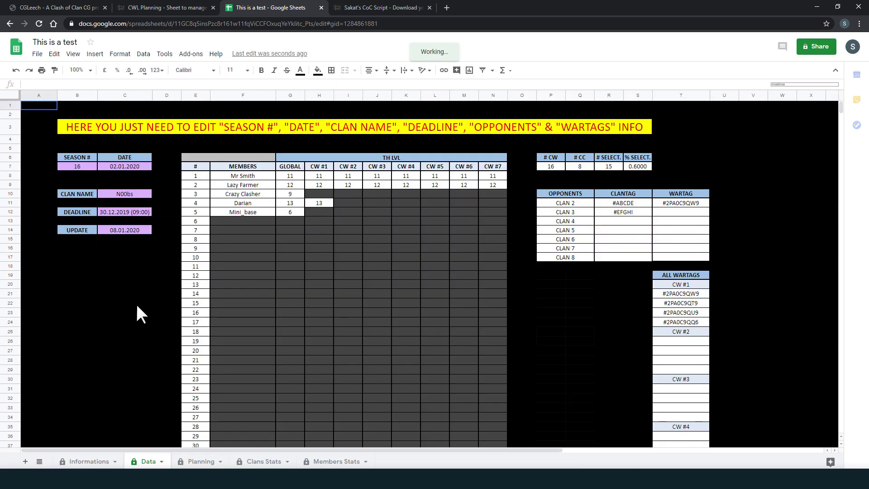
click(134, 269)
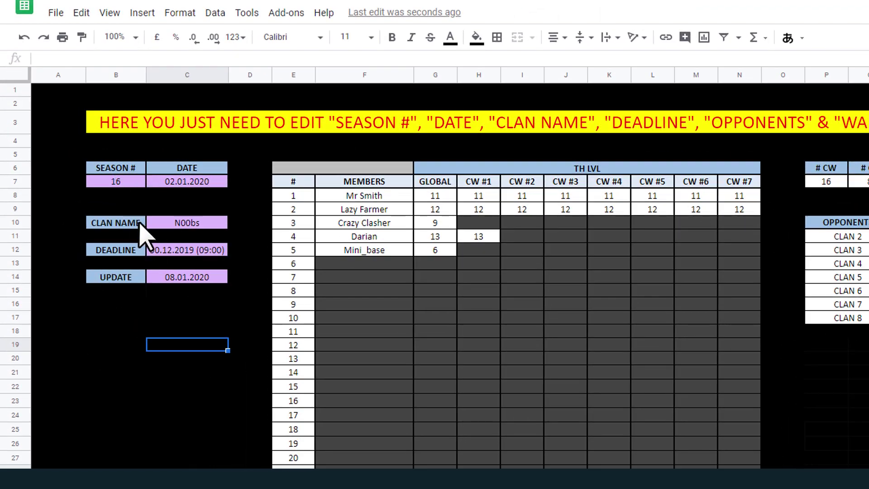
click(129, 181)
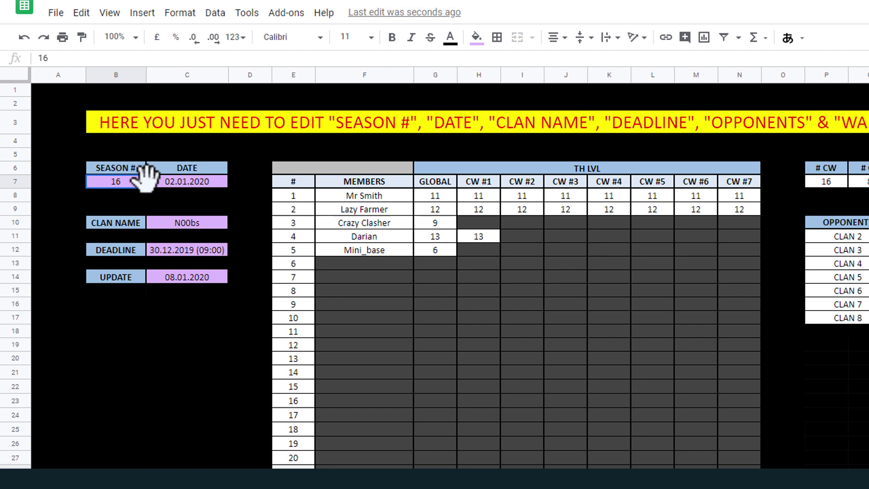
key(Return)
click(120, 182)
click(197, 182)
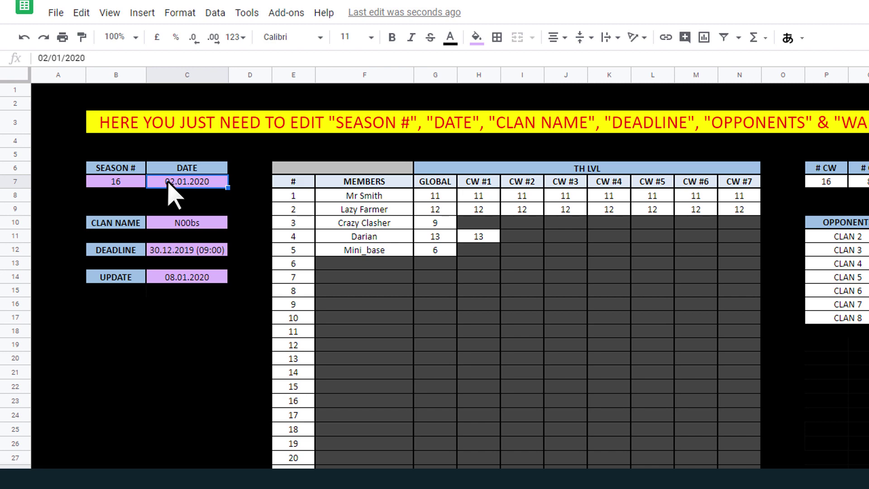
Step: Change the DEADLINE formula in C12 from C7-3 to C7-1
click(185, 252)
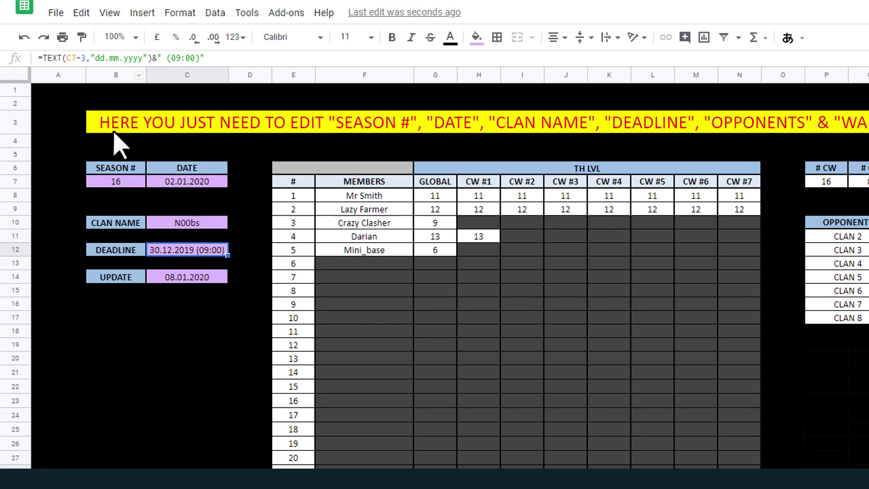
click(82, 58)
key(Delete)
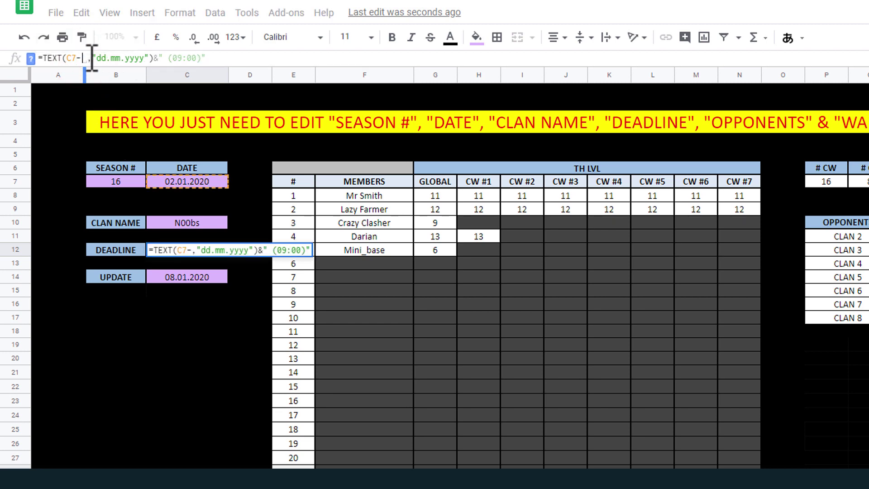
text(1)
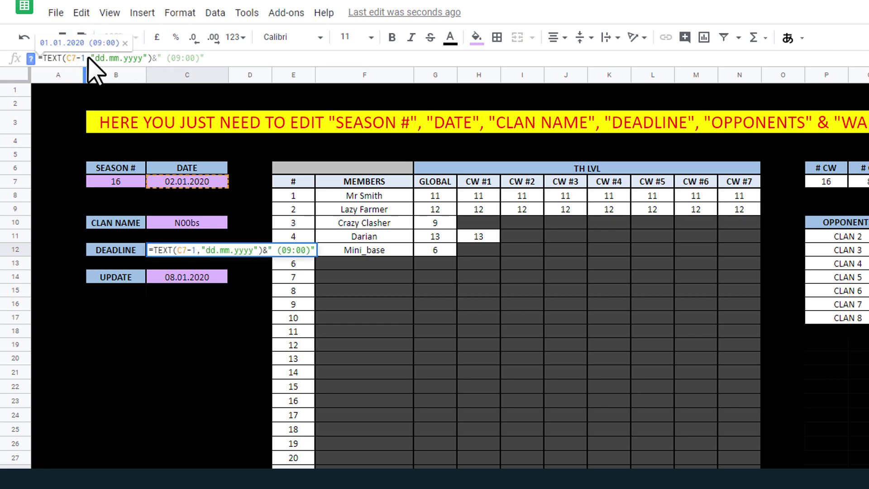
key(Return)
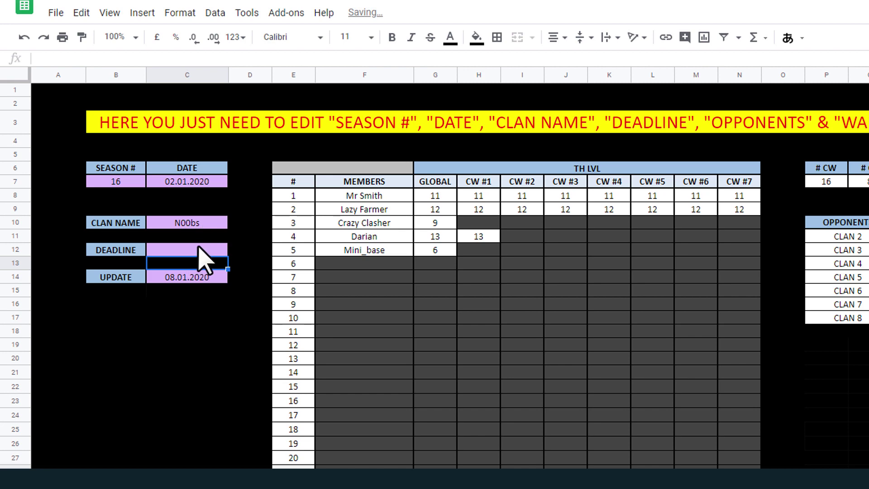
Step: Verify the new deadline against the DATE, CLAN NAME and UPDATE cells
click(182, 183)
click(186, 252)
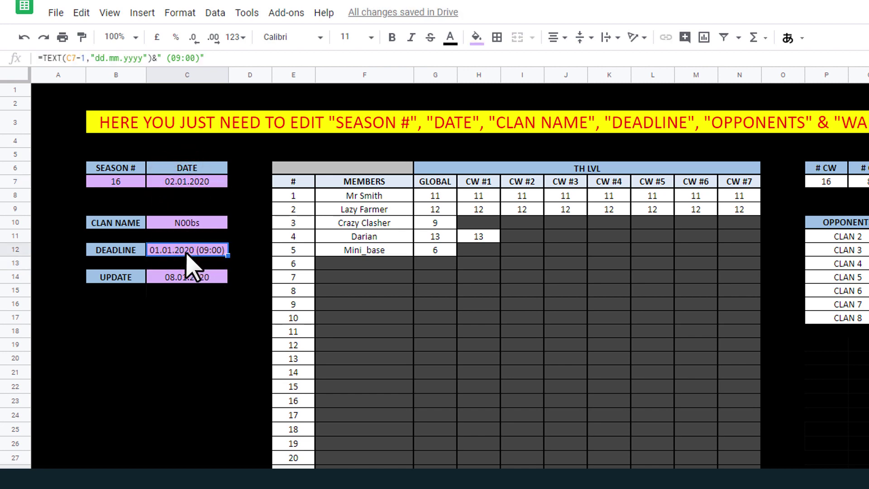
click(187, 226)
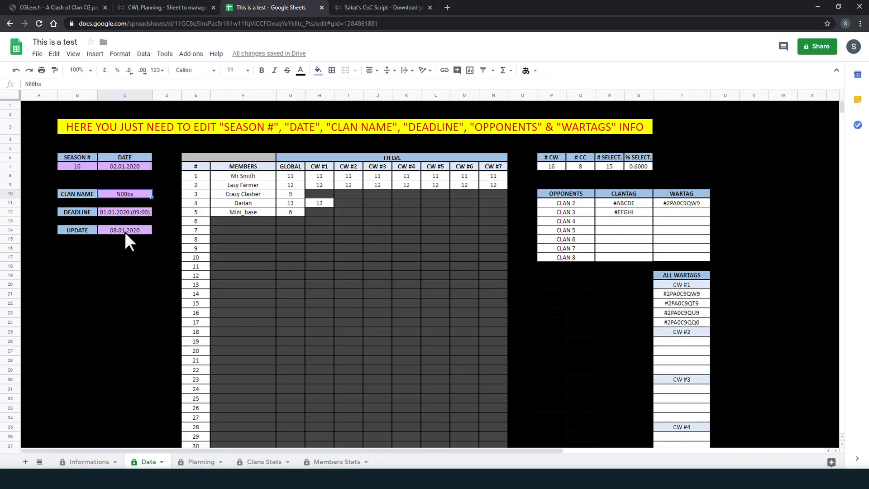
click(183, 273)
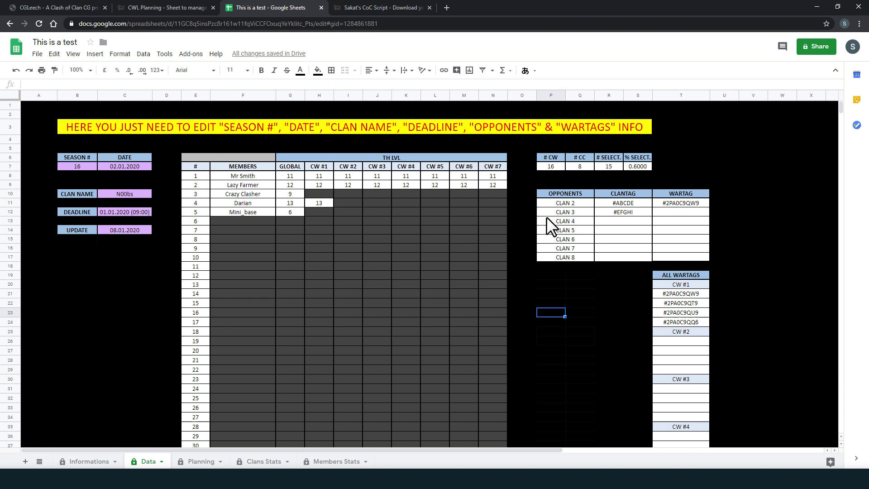
Step: Clear the opponents and war tags block on the Data sheet
drag(249, 159, 498, 405)
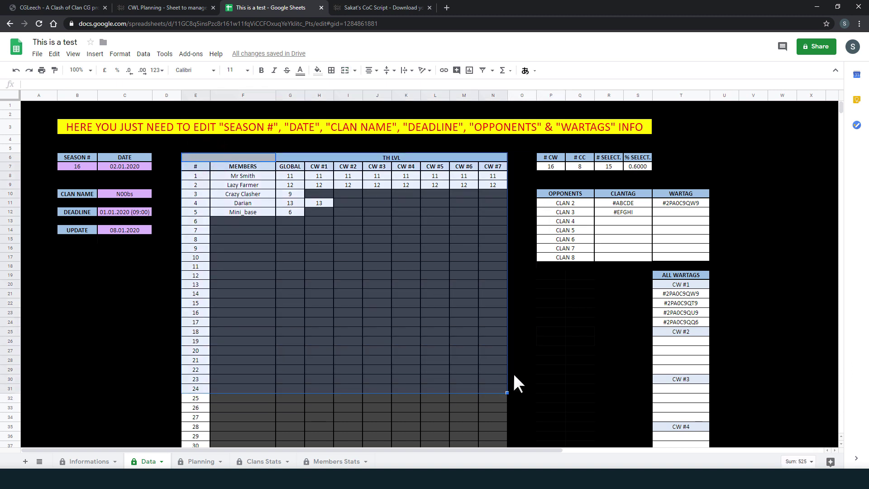
click(580, 360)
drag(563, 203, 699, 342)
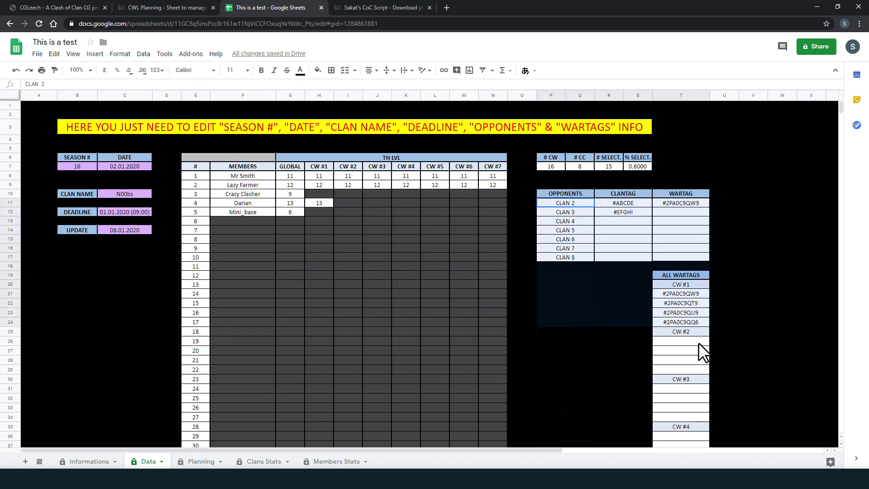
click(599, 368)
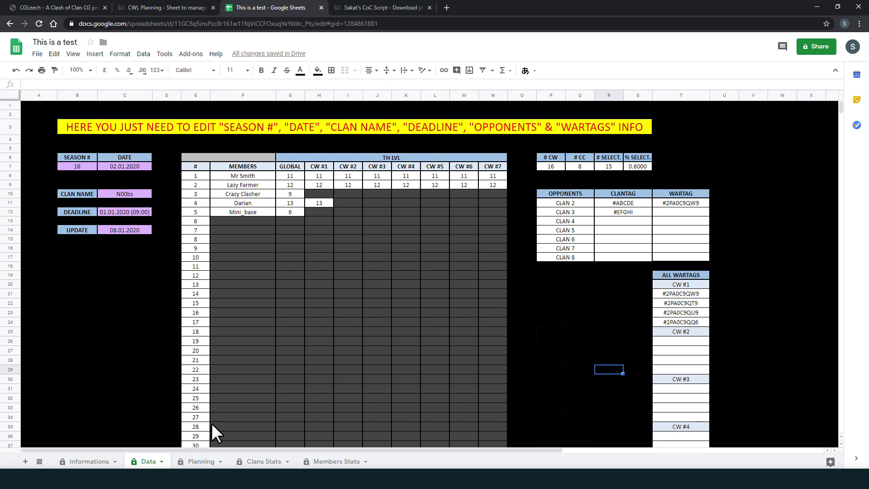
Step: Clear the member names, X marks and remarks in C12:AA20 of the Planning sheet
click(200, 460)
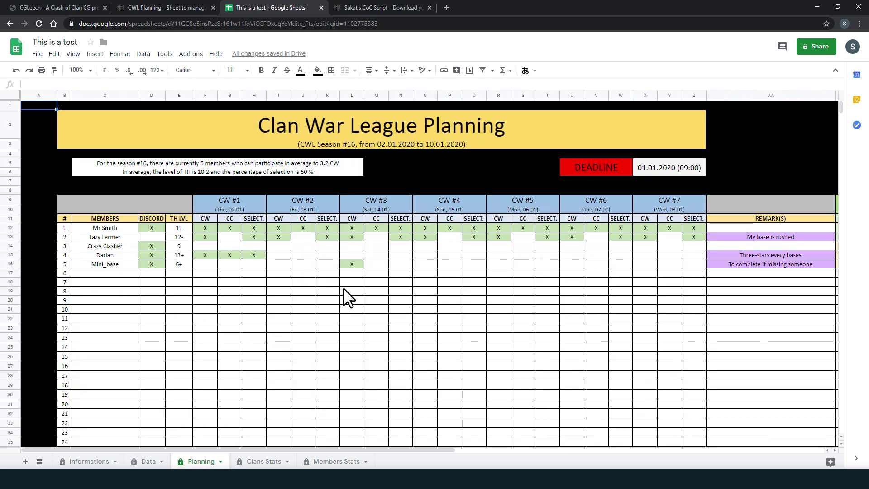
drag(776, 300, 116, 227)
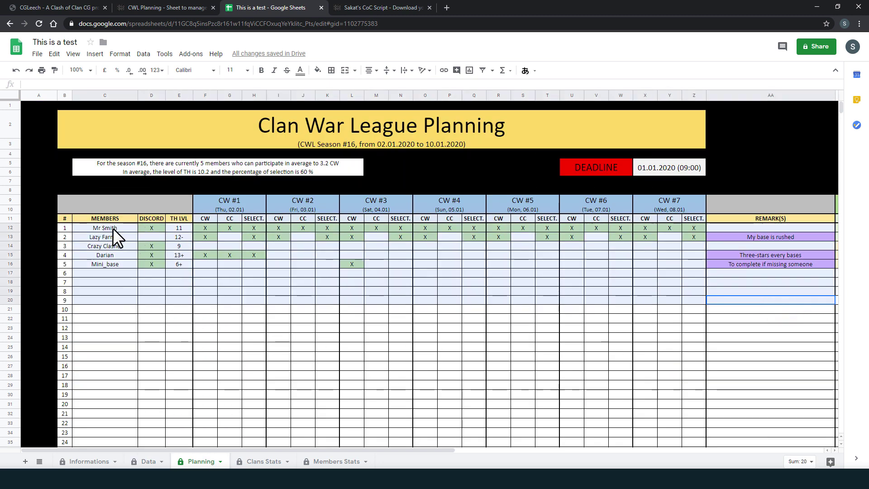
key(Delete)
click(230, 310)
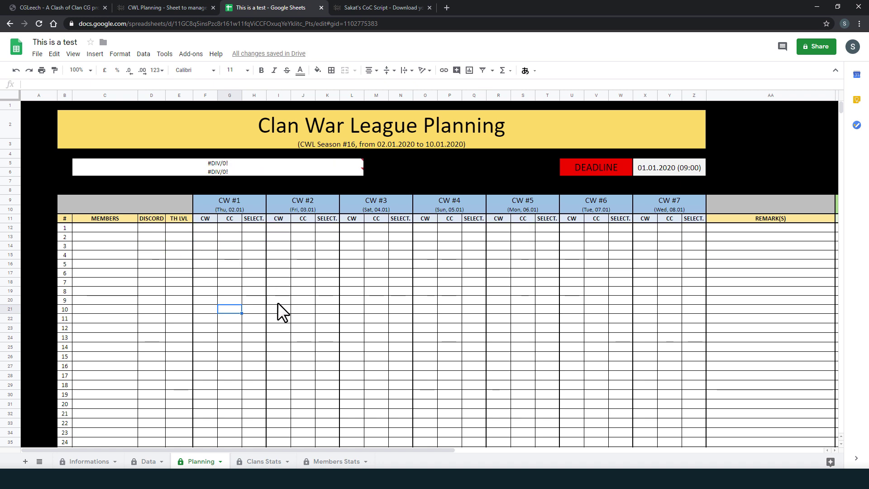
Step: On Clans Stats, enter 32 stars for N00bs vs CLAN 3 and 29 for CLAN 3 vs N00bs
click(258, 462)
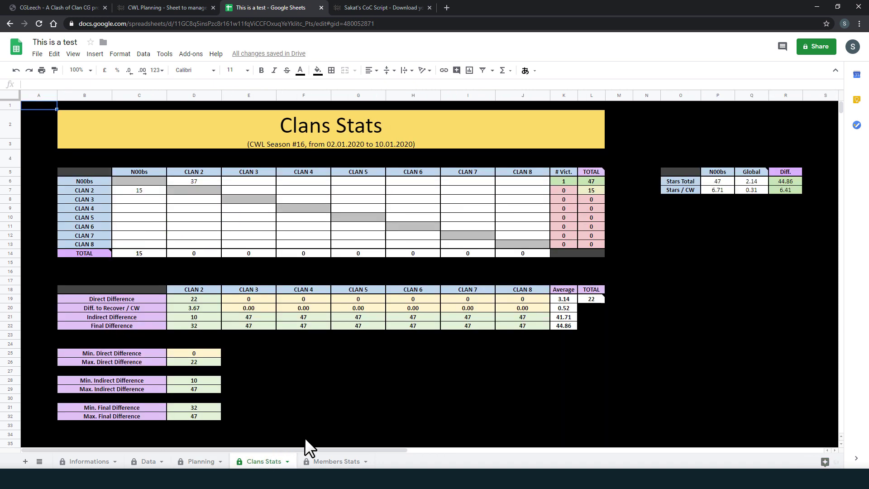
click(241, 179)
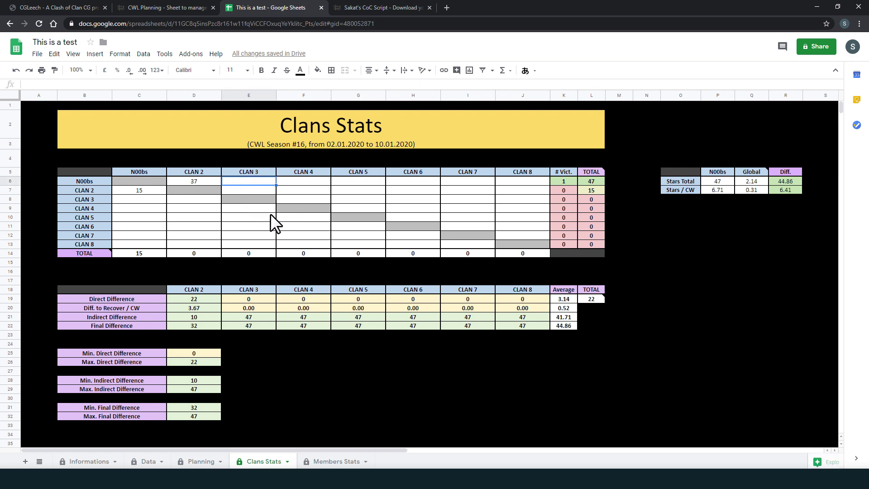
text(32)
click(132, 203)
text(29)
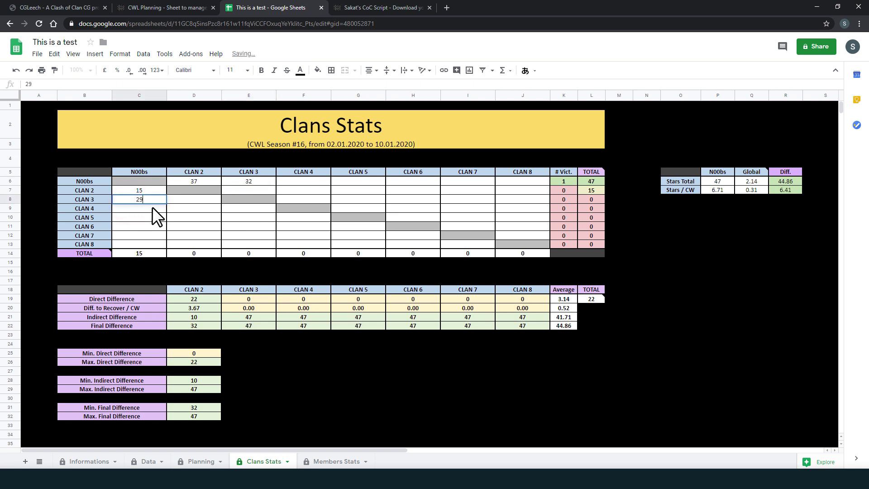
key(Return)
Step: Inspect the N00bs victory count, the N00bs row sum and the CLAN 2 and CLAN 3 rows
click(560, 180)
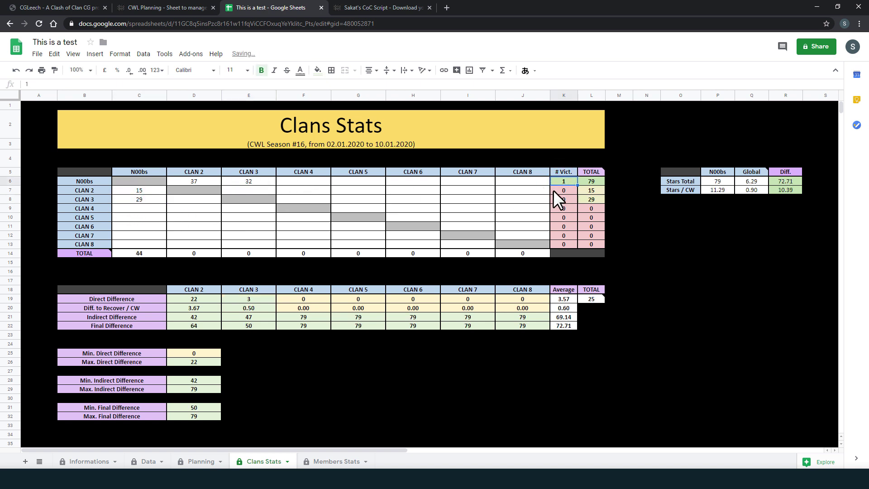
click(151, 181)
click(145, 198)
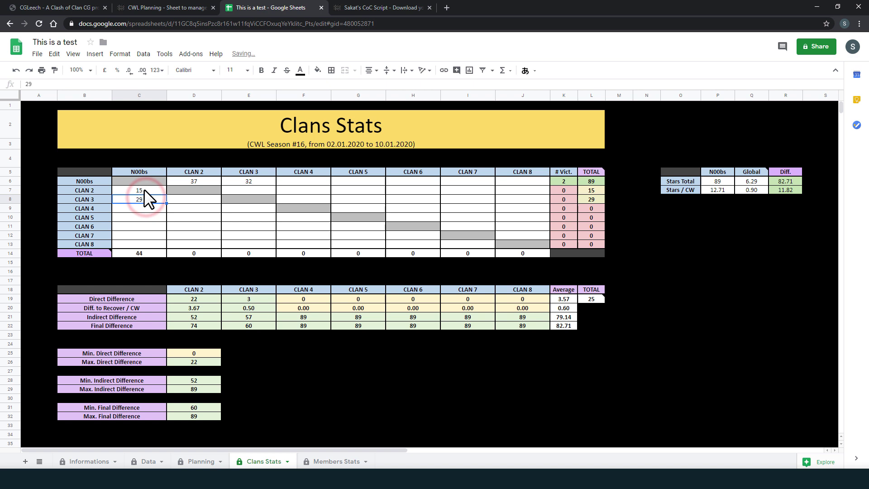
drag(144, 181, 541, 181)
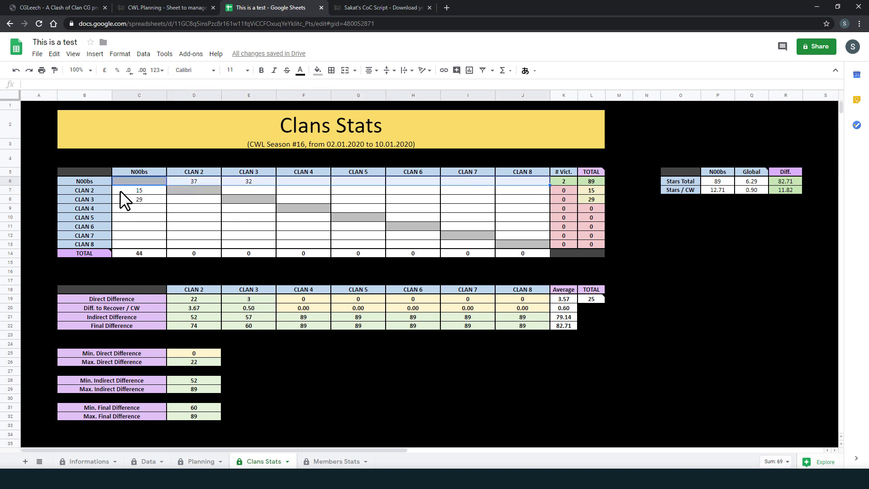
drag(121, 191, 260, 198)
click(104, 197)
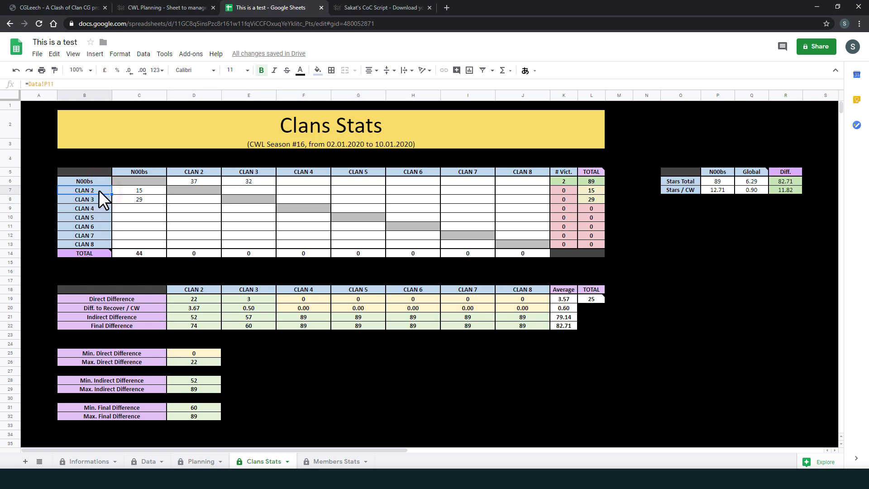
click(160, 190)
Step: Enter 45 for CLAN 2 vs CLAN 5 in G7 and 2 for CLAN 5 vs CLAN 3 in E10
click(368, 189)
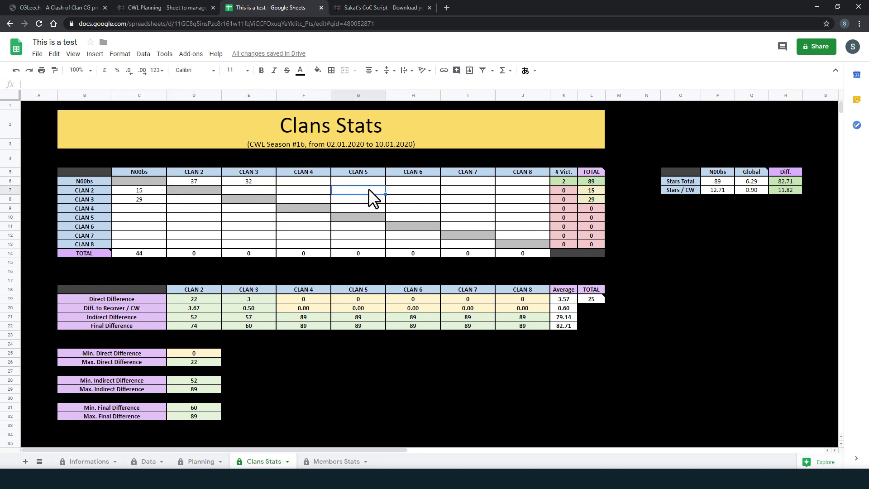
text(45)
key(Return)
click(367, 189)
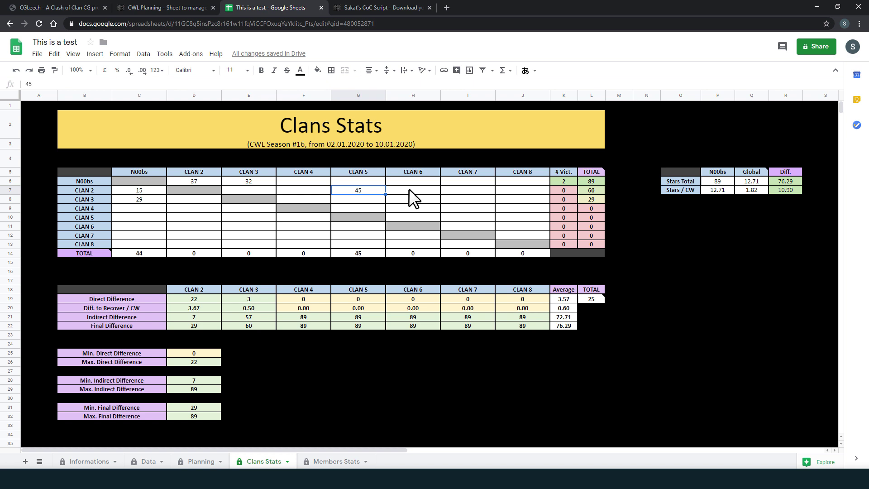
drag(129, 218, 255, 216)
click(250, 216)
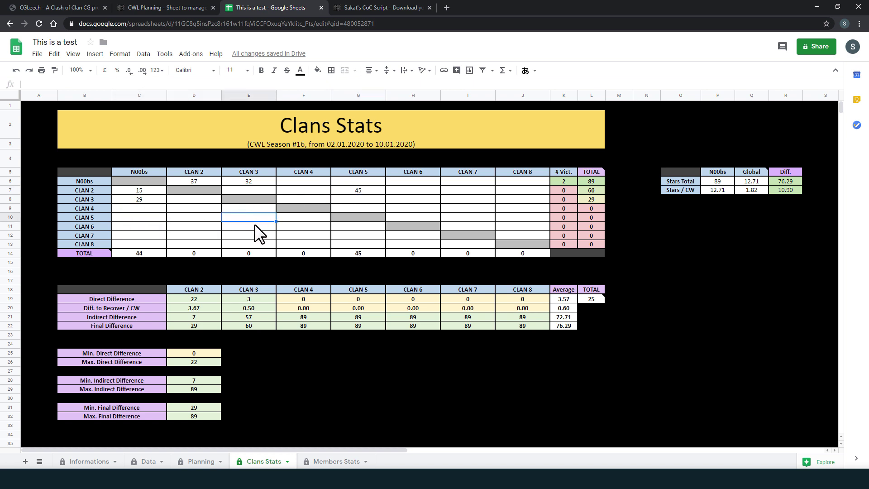
text(2)
key(Return)
key(Up)
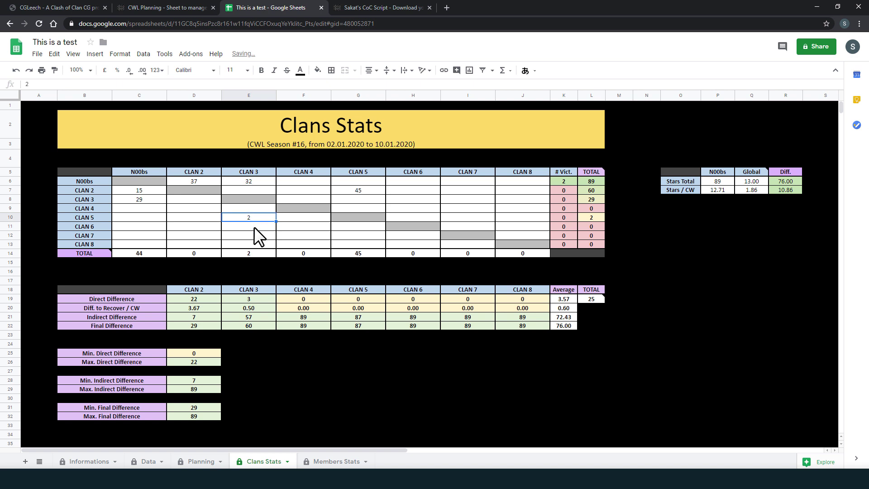
Step: Record one victory for CLAN 2 in K7 and select the difference tables
key(Right)
key(Right)
key(Right)
key(Right)
key(Right)
key(Right)
key(Up)
key(Up)
key(Up)
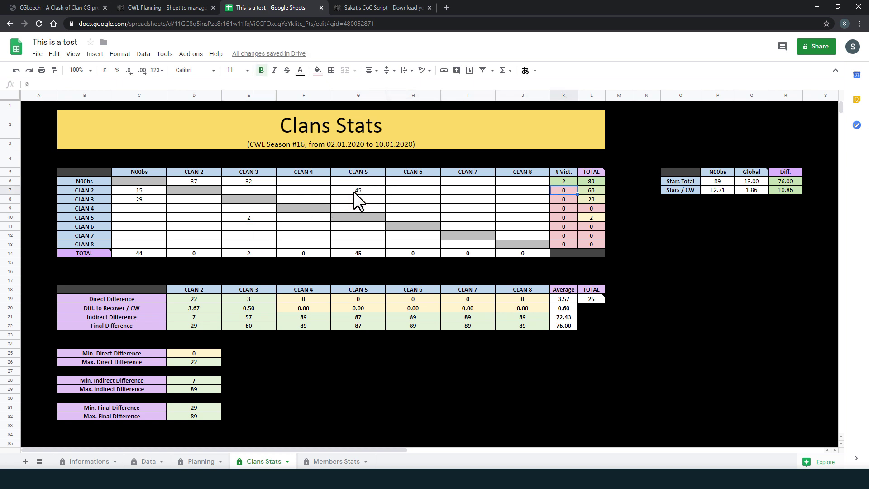
text(1)
key(Return)
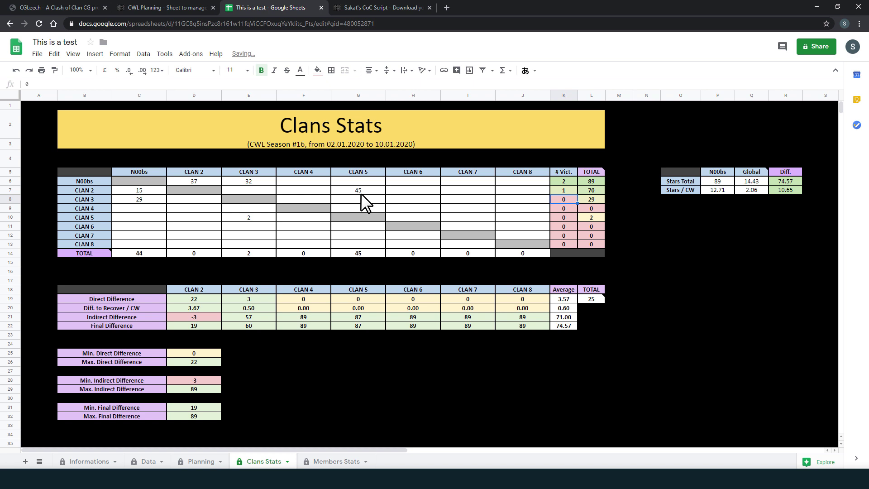
drag(528, 380, 141, 290)
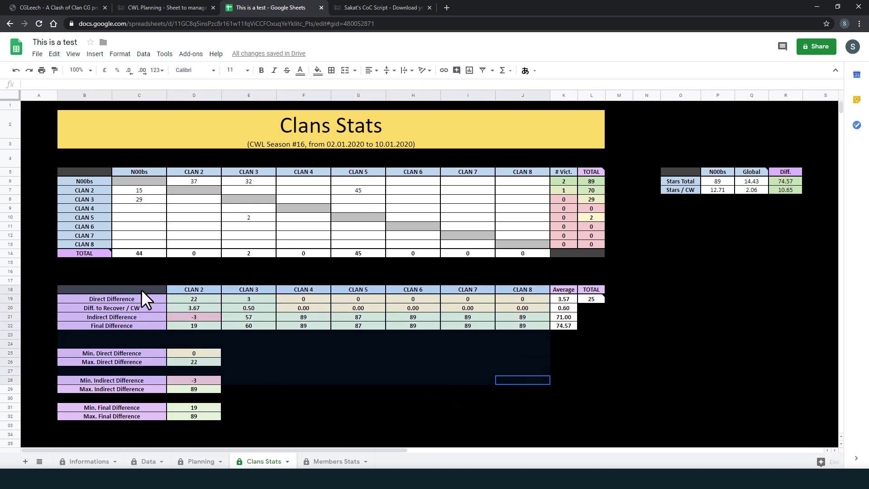
Step: Delete the sample attack and defence stars and percentages from the Members Stats rows
click(326, 462)
click(510, 326)
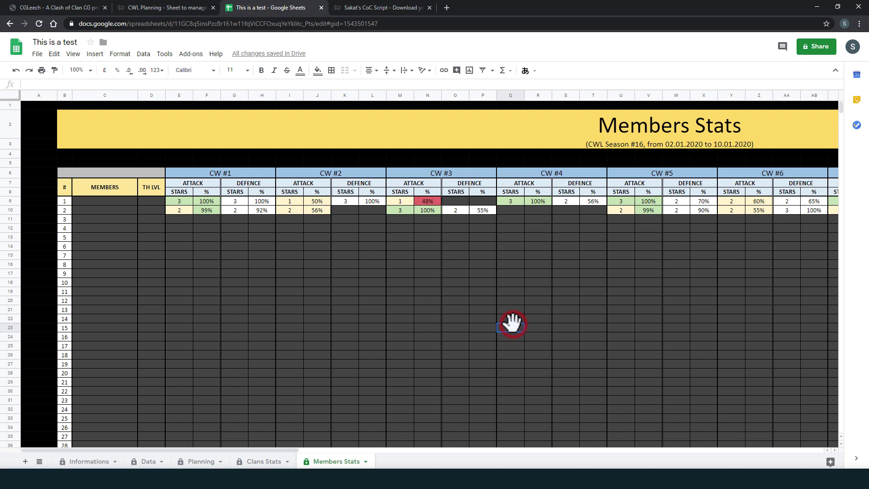
click(179, 264)
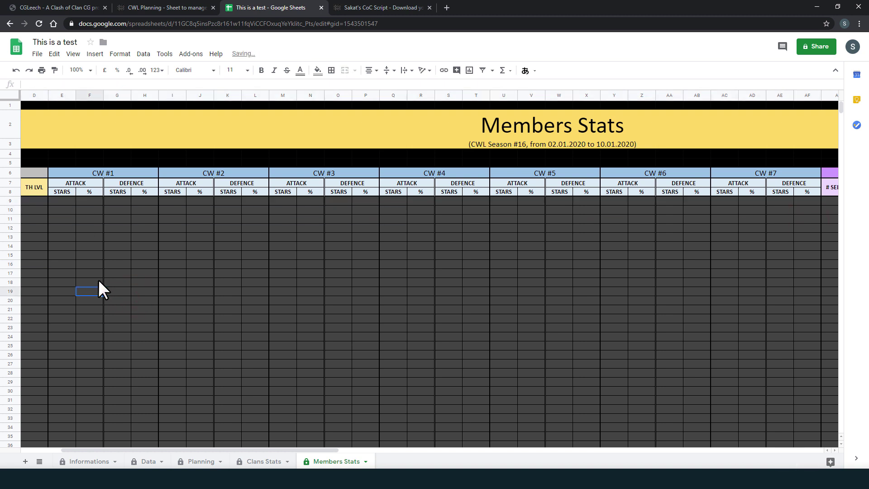
key(Left)
key(Left)
key(Left)
key(Left)
key(Left)
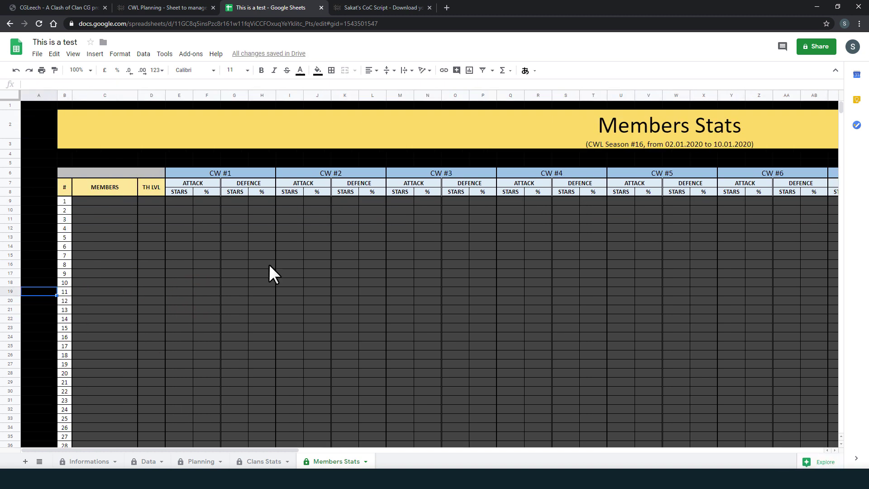
Step: Open the forum post's script link, the SCS GitHub repository, in a new tab
click(360, 7)
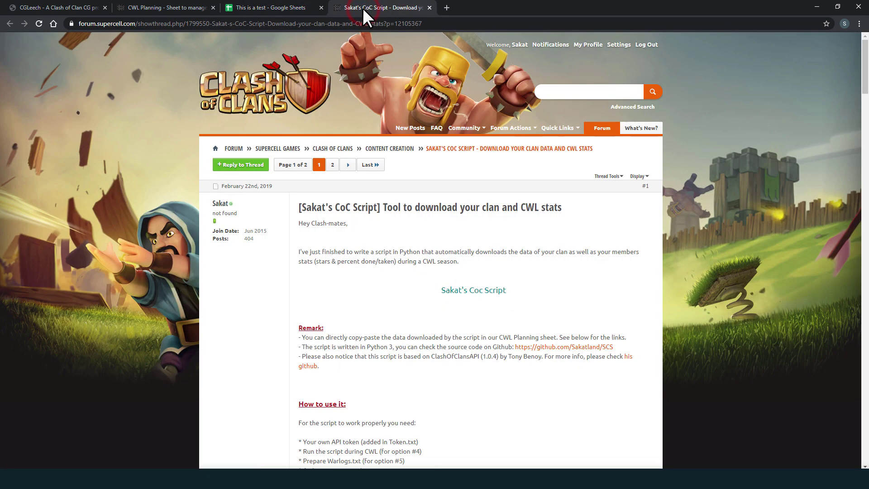
scroll(408, 312, down, 1)
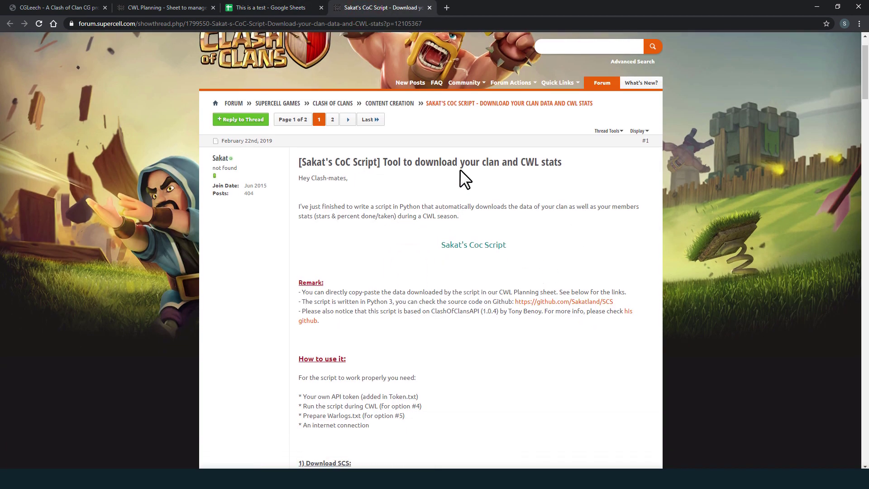
right_click(462, 245)
click(485, 251)
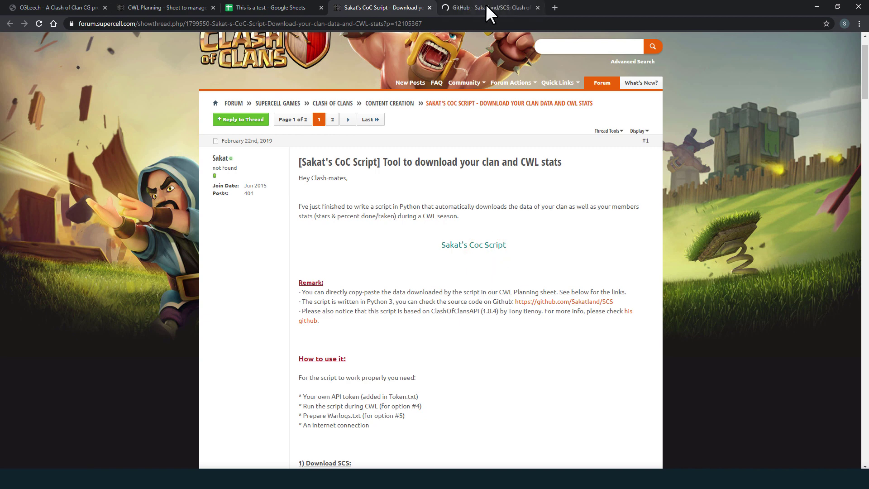
click(485, 6)
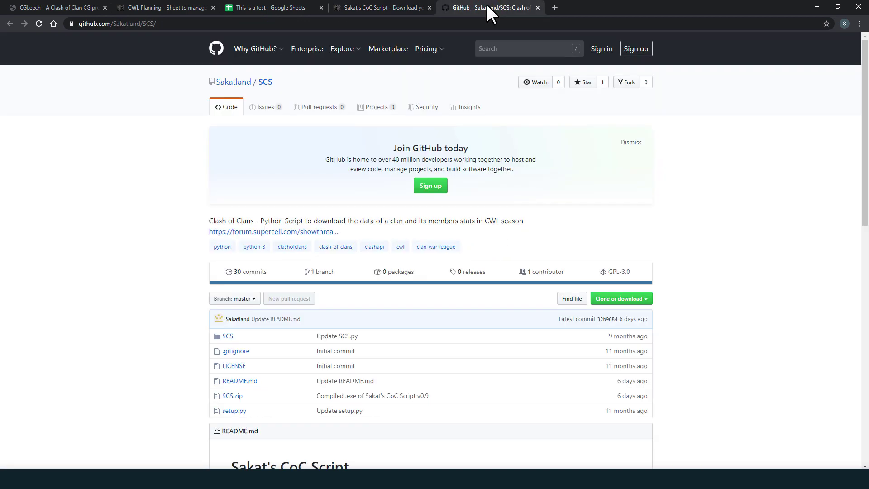
Step: Open the SCS.zip file page and start its download, cancelling the duplicate save
scroll(198, 234, down, 1)
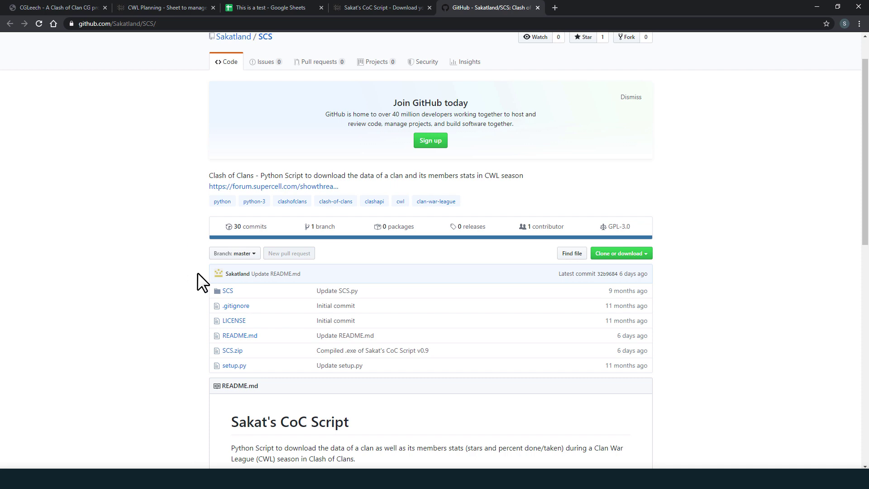
click(232, 353)
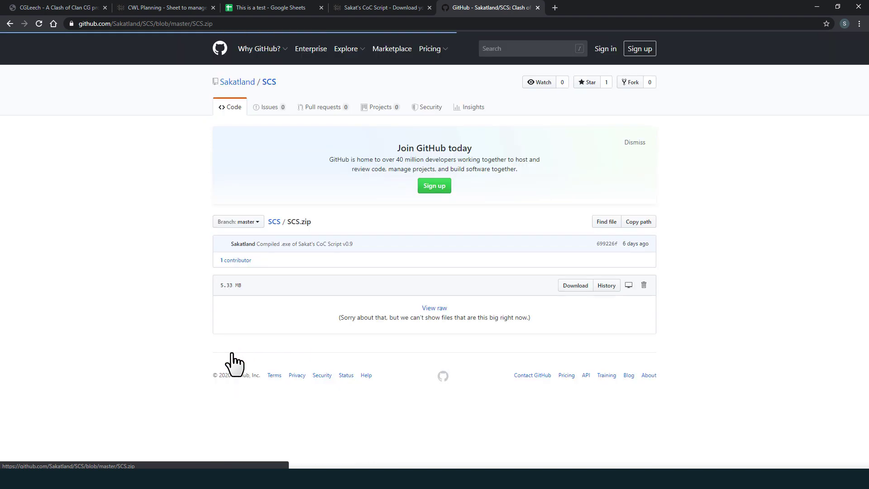
click(578, 284)
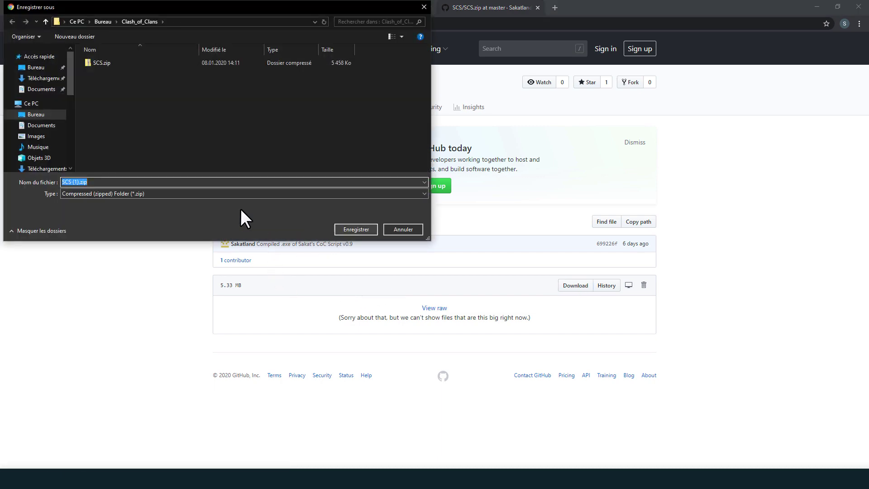
click(413, 232)
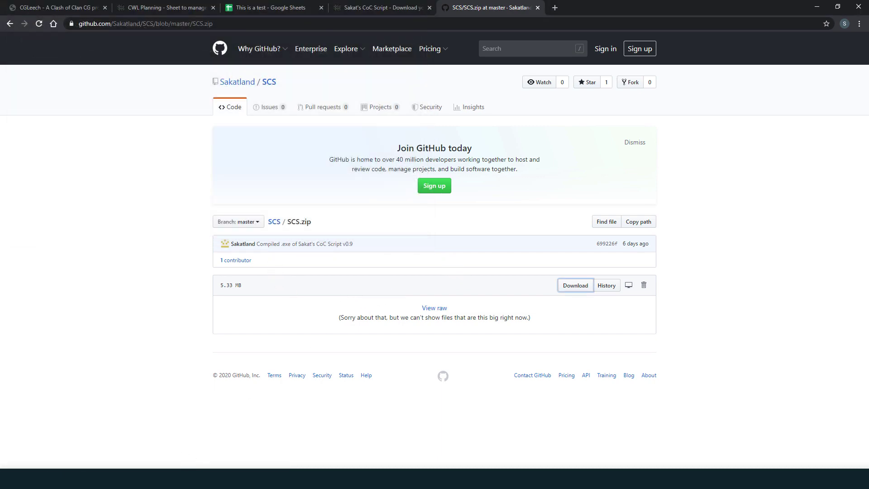
Step: Extract SCS.zip with 7-Zip into the Clash_of_Clans folder
click(538, 8)
click(154, 478)
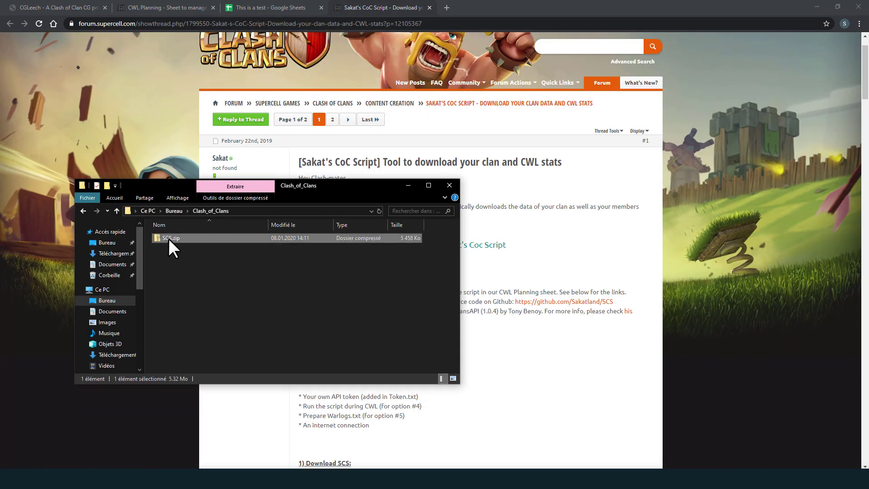
right_click(168, 238)
mouse_move(194, 254)
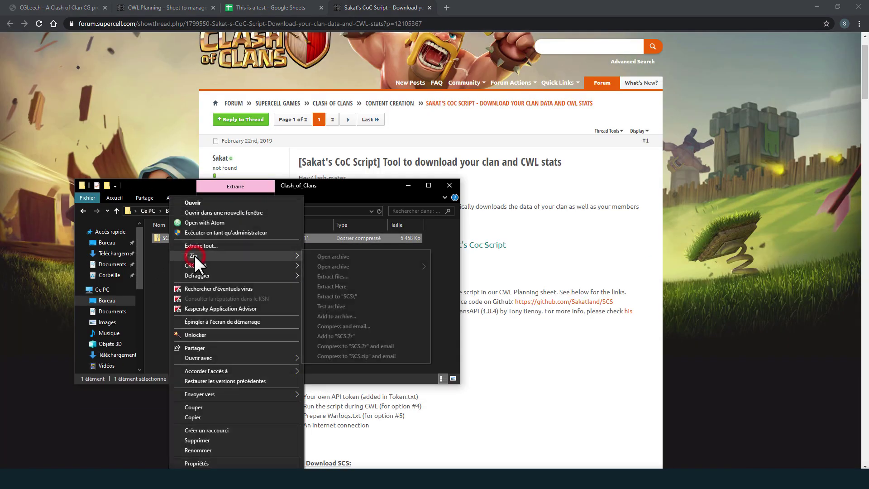
click(351, 293)
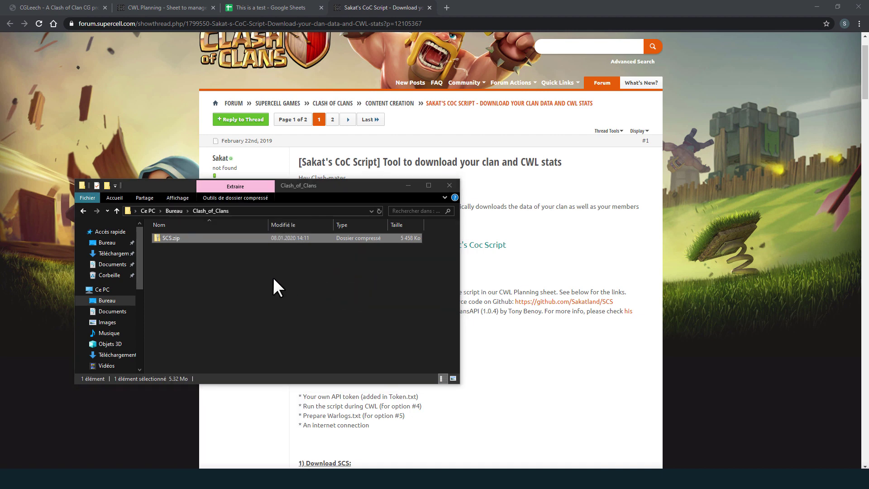
Step: Delete the SCS.zip archive and open Readme.txt in Notepad++
key(Delete)
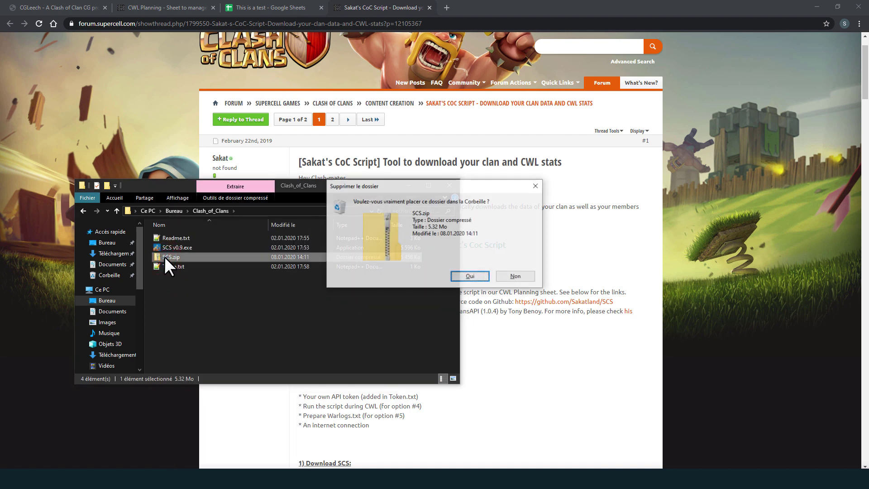
key(Return)
double_click(171, 238)
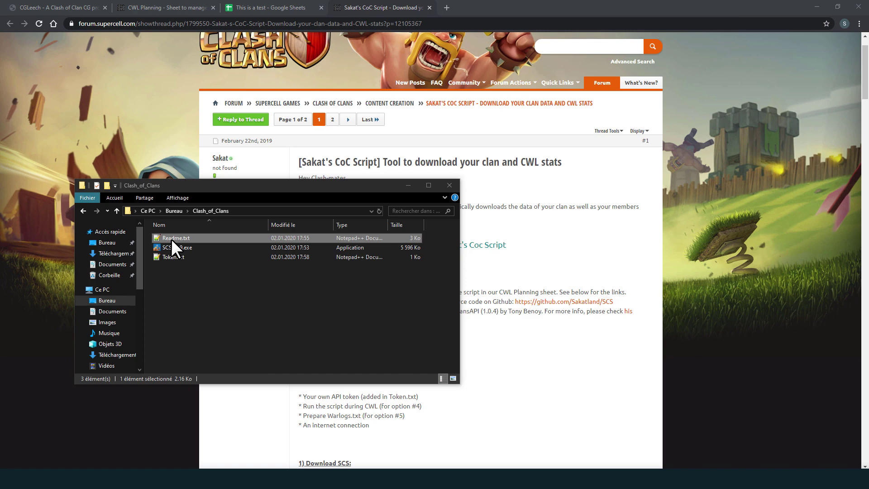
scroll(402, 294, down, 5)
Step: Open Token.txt, review its placeholder and '(not in-game token)' note, and reposition its window
drag(448, 144, 622, 133)
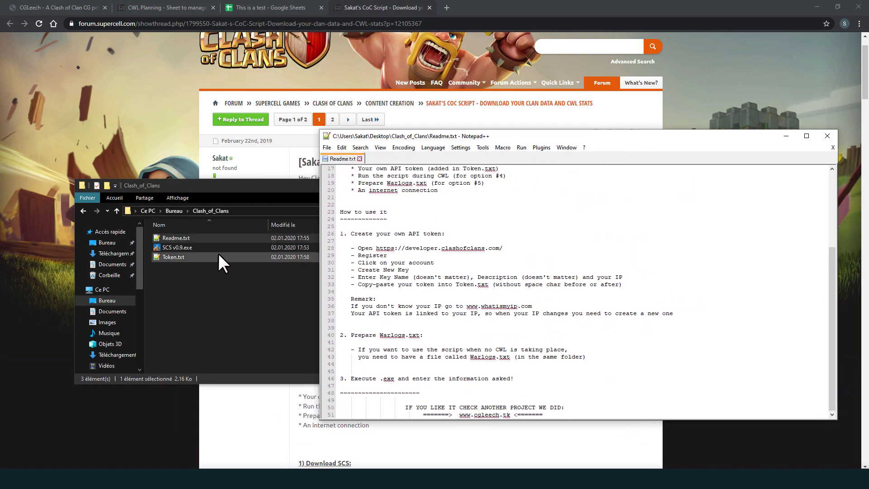
double_click(170, 258)
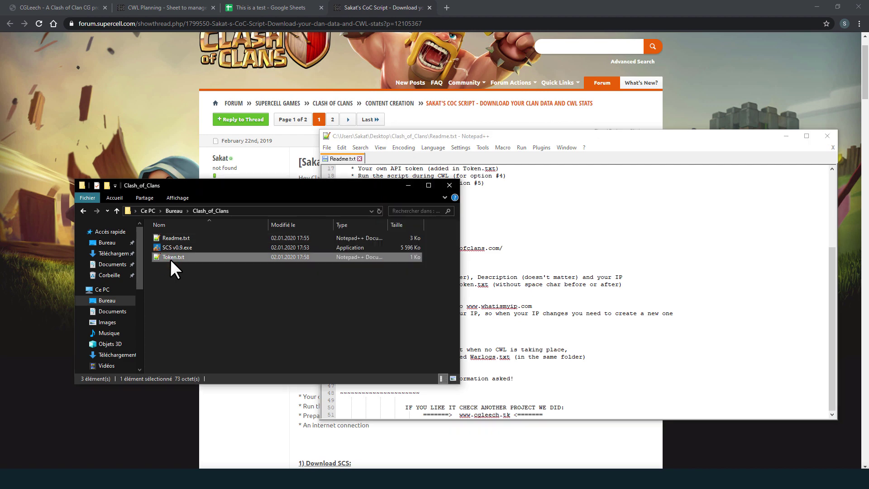
drag(290, 150, 403, 183)
drag(301, 213, 504, 220)
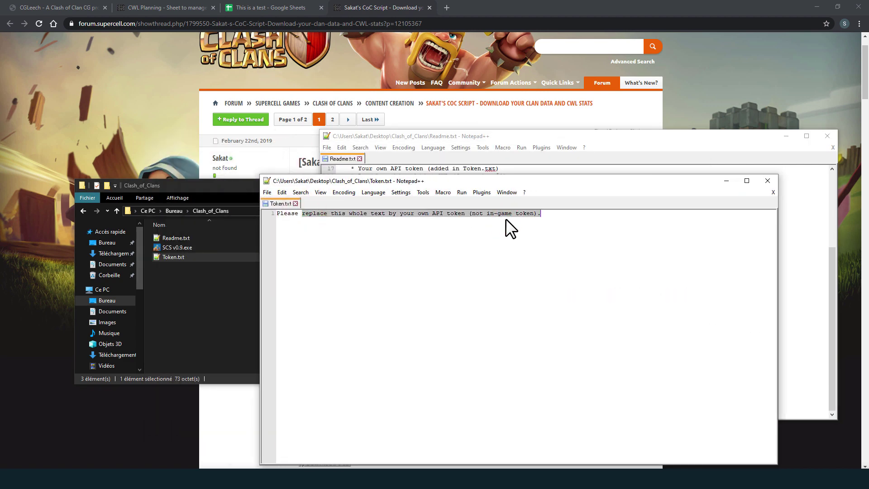
click(482, 238)
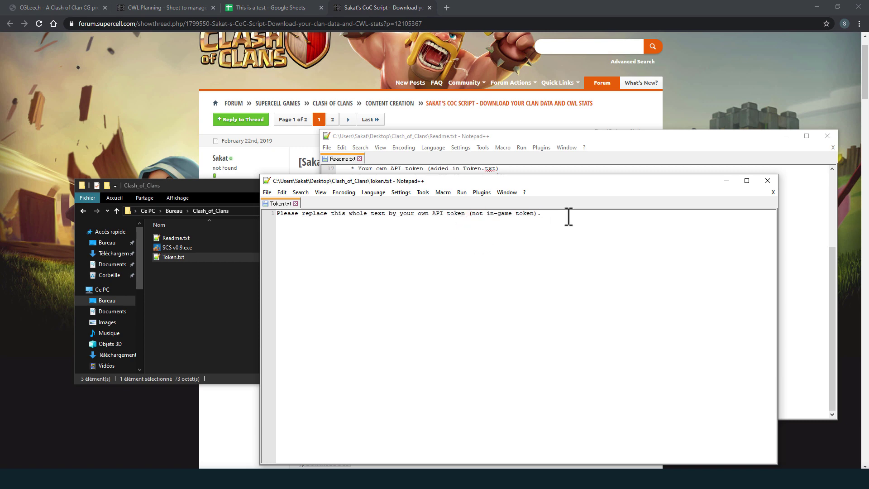
drag(569, 217, 469, 217)
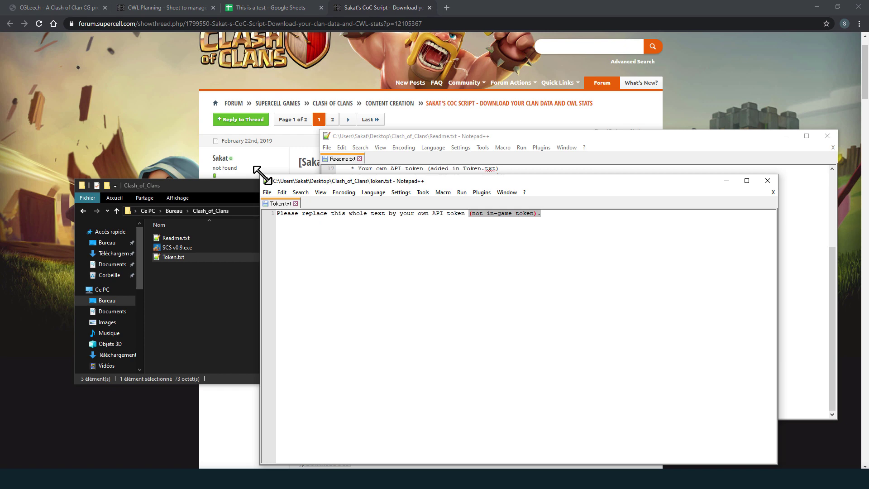
drag(259, 171, 310, 233)
drag(367, 244, 351, 221)
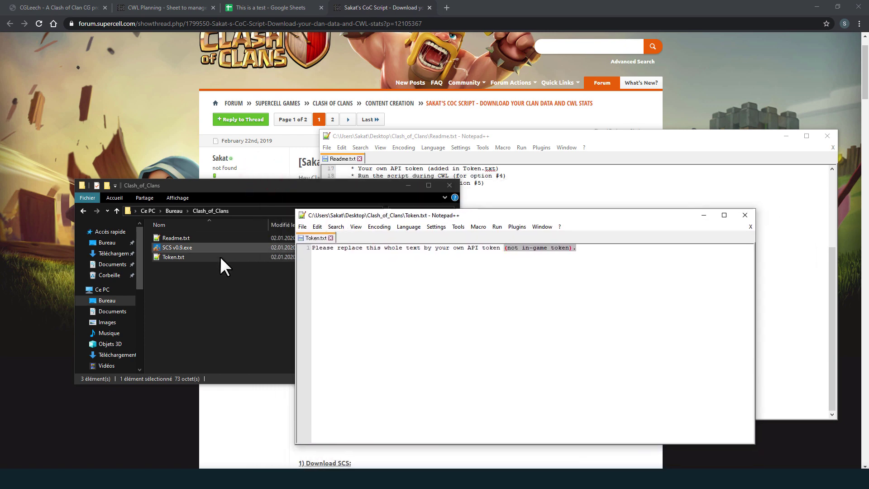
Step: Copy the developer.clashofclans.com address from the Readme instructions
click(546, 146)
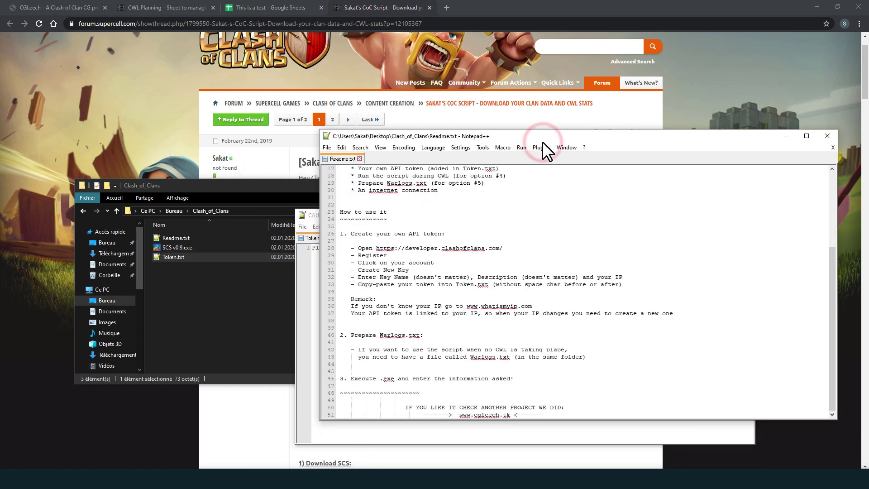
scroll(468, 301, up, 3)
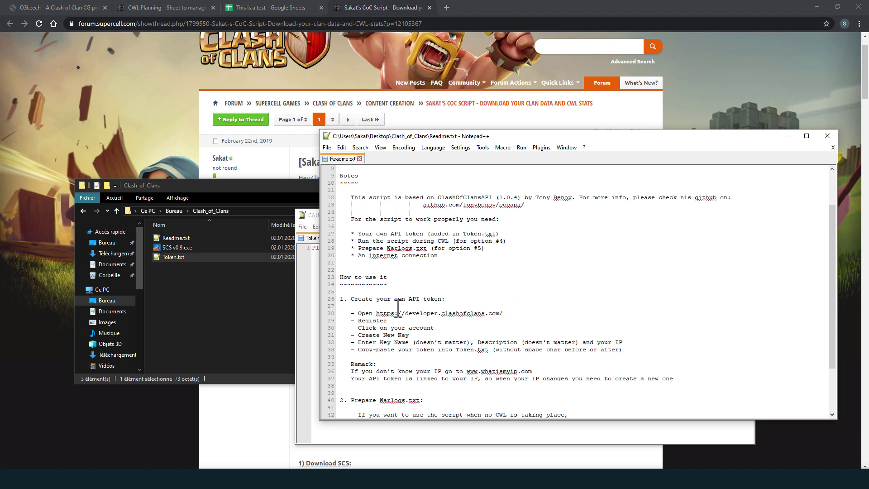
drag(520, 312, 385, 315)
key(ctrl+c)
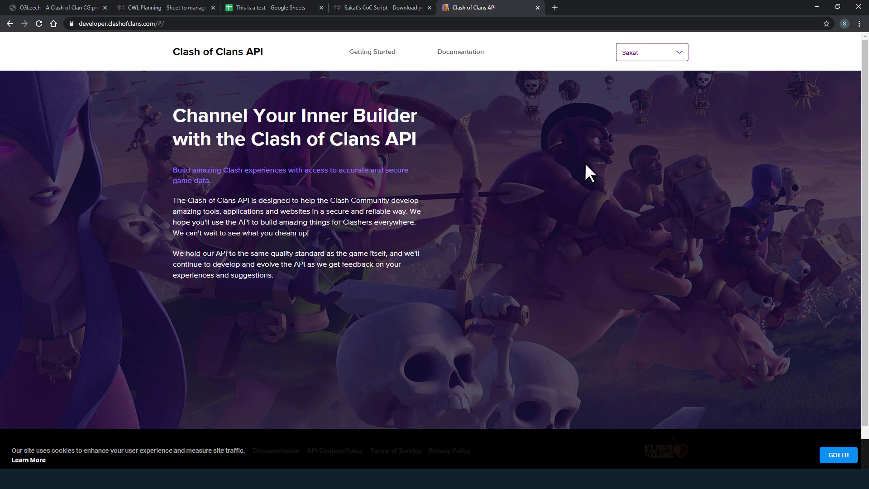
Step: From My Account, start a new API key named 'This a test' with description Blabla
click(634, 65)
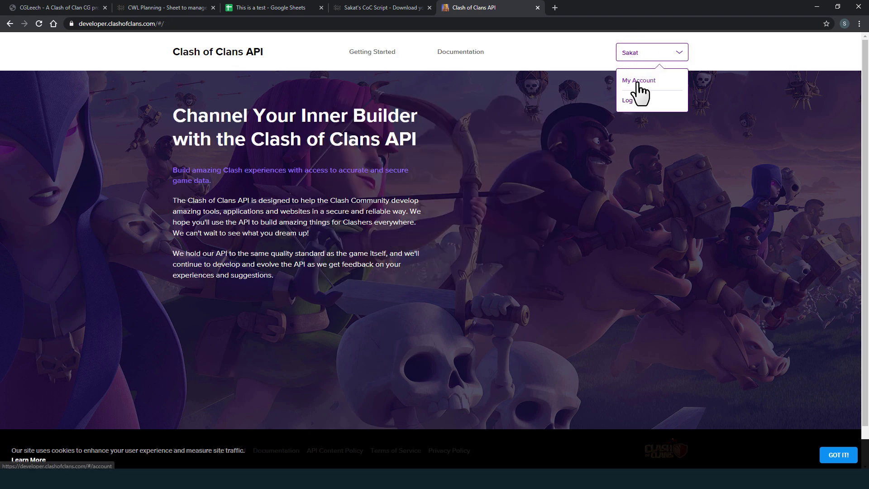
click(635, 83)
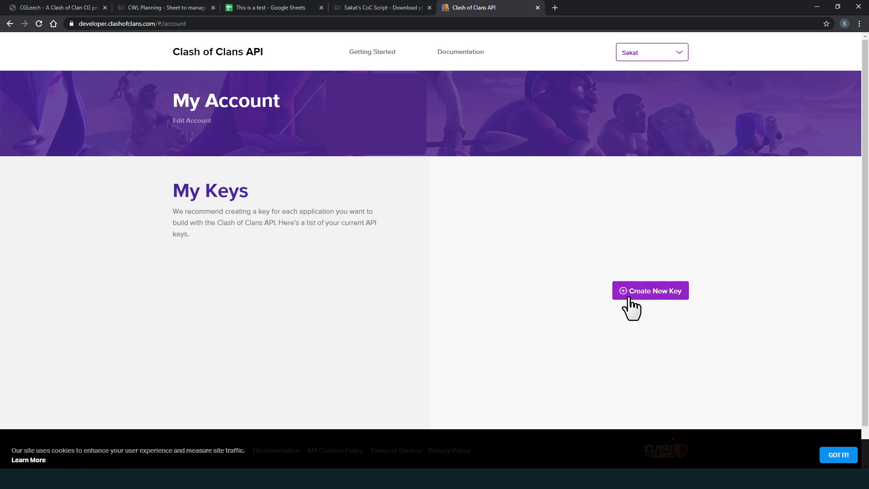
click(647, 297)
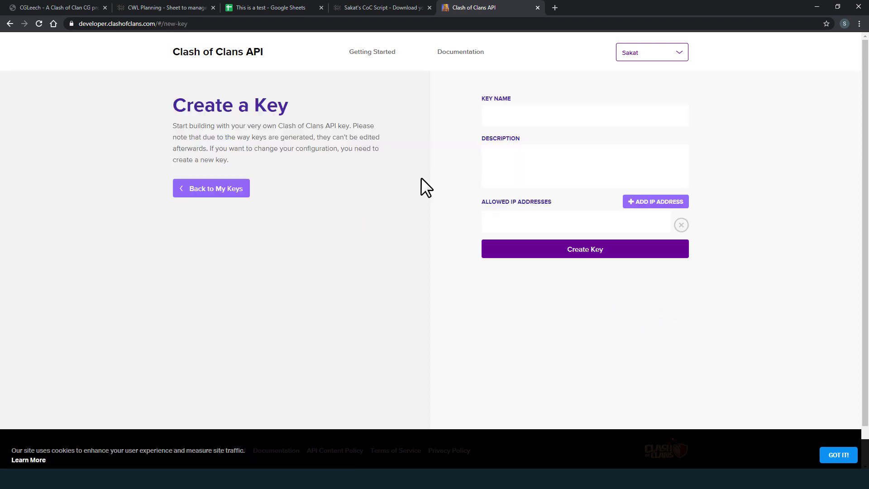
click(524, 116)
click(527, 223)
Step: Check the Readme's whatismyip.com note for the IP field, then close the Clash of Clans API tab
key(alt+Tab)
key(alt+Tab)
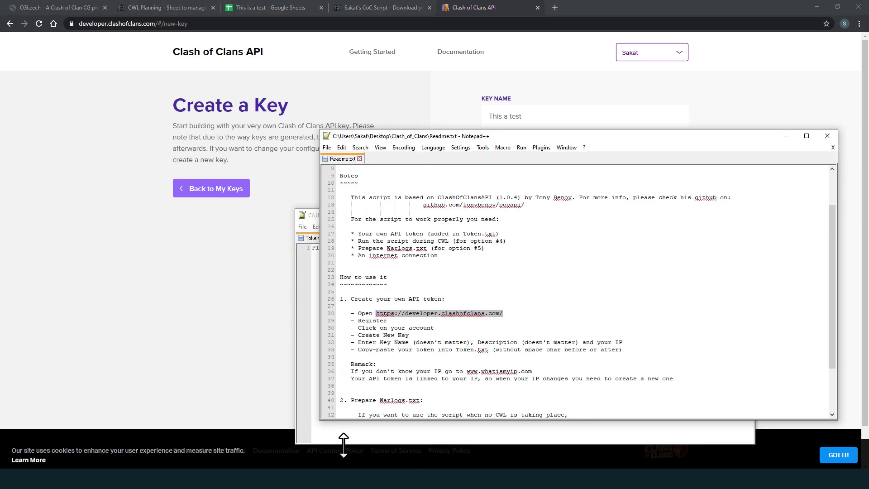
click(473, 337)
drag(548, 371, 464, 375)
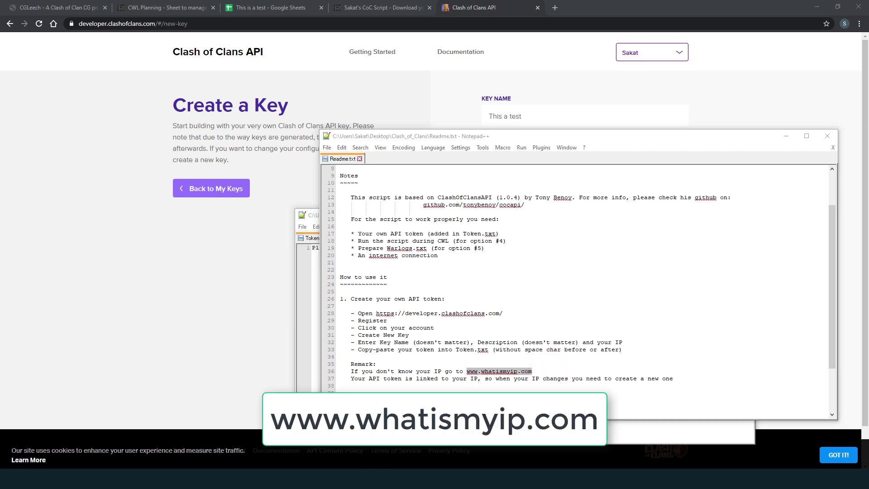
click(420, 190)
click(521, 226)
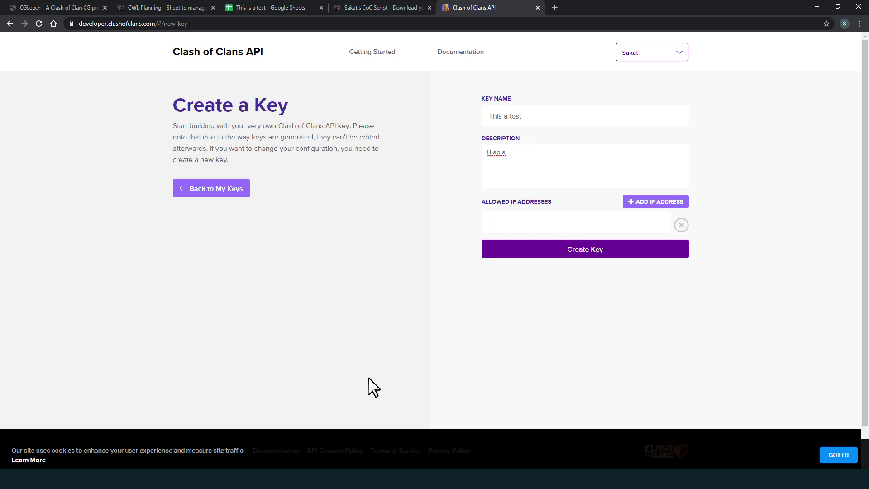
key(alt+Tab)
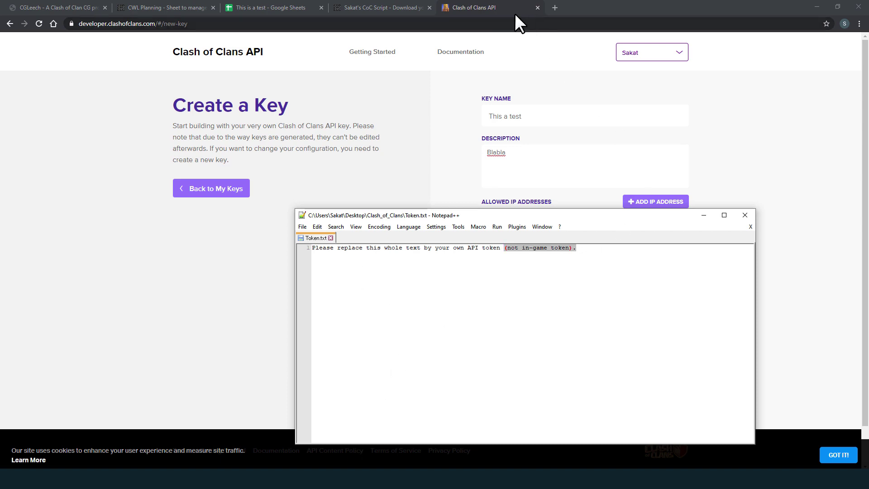
click(537, 8)
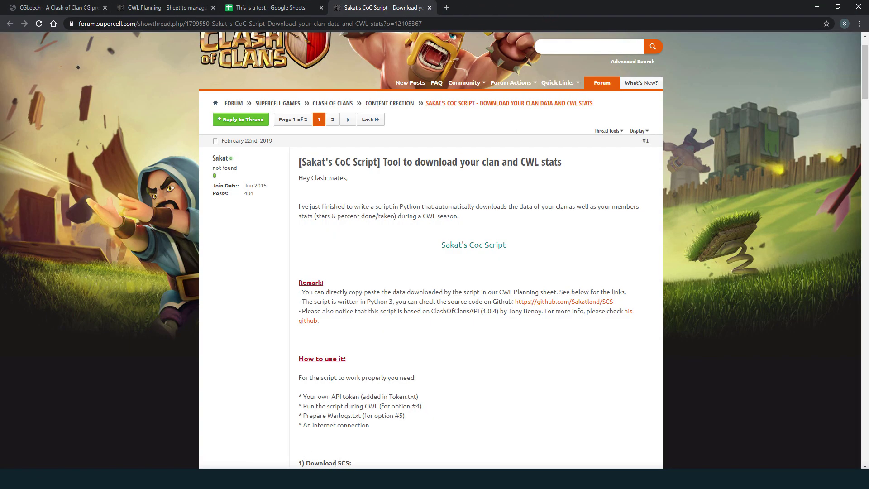
Step: Close the Readme and paste the API token from the notes over Token.txt's placeholder text
key(alt+Tab)
key(alt+Tab)
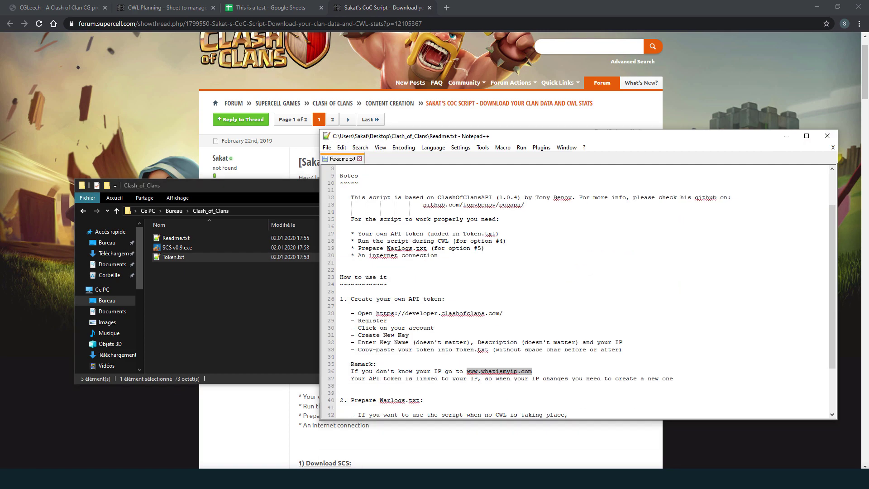
click(827, 135)
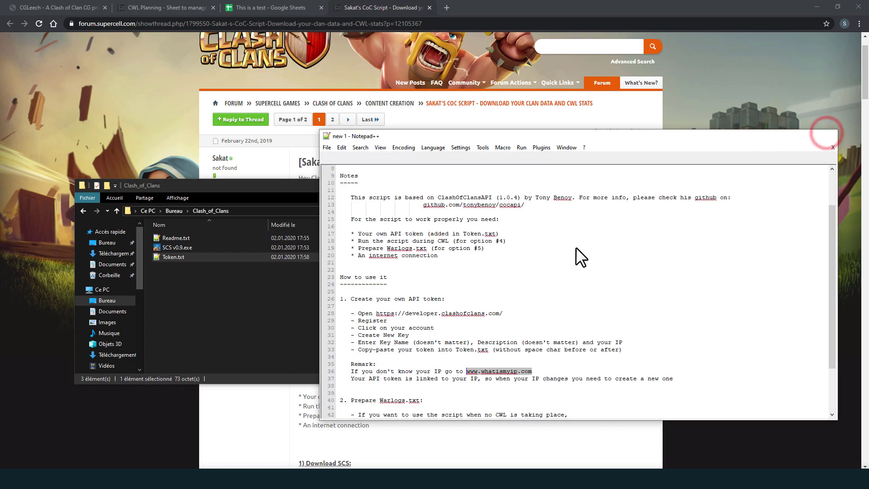
key(alt+Tab)
click(497, 93)
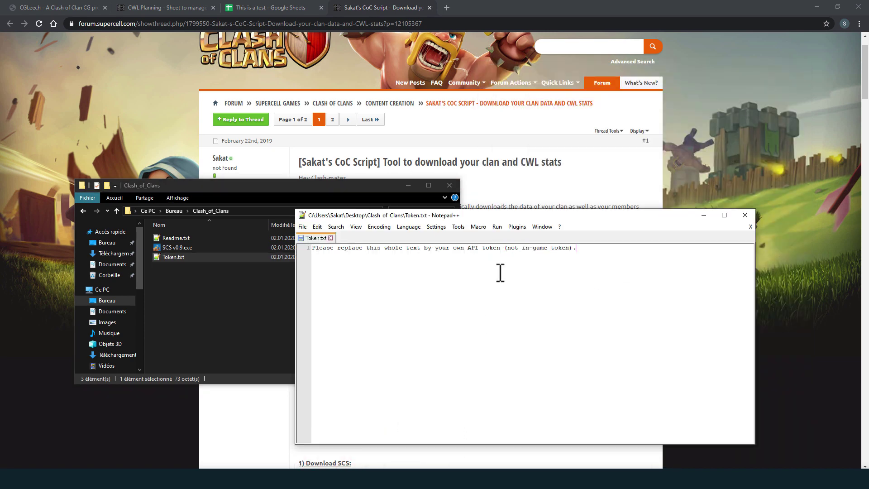
key(ctrl+a)
key(ctrl+v)
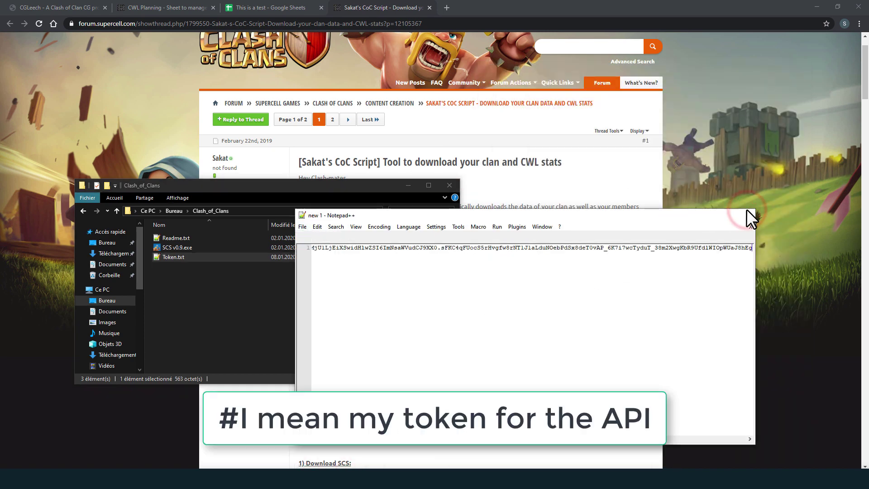
Step: Close the saved Token.txt and launch SCS v0.9.exe
click(744, 215)
click(273, 299)
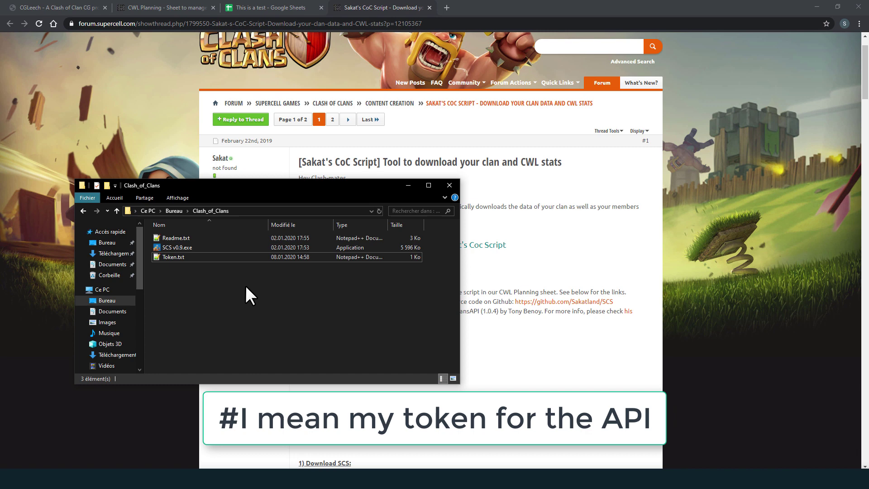
double_click(177, 247)
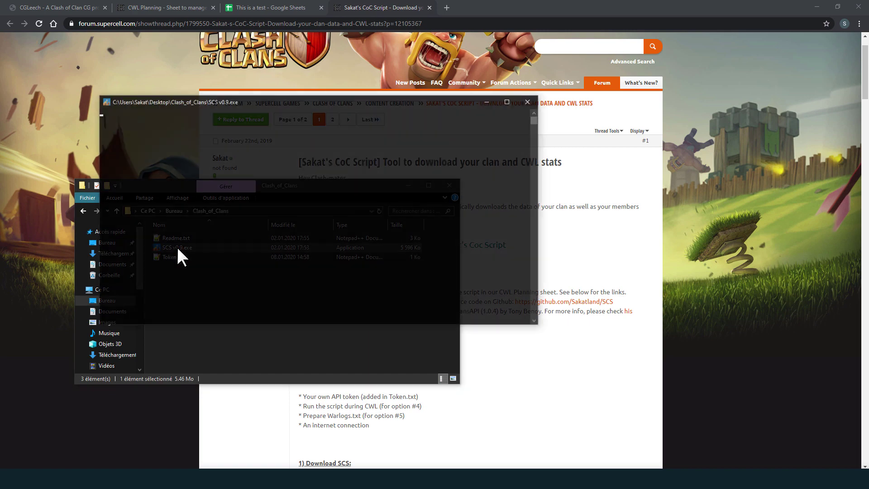
Step: Confirm Token.txt is ready and copy the clan tag from the notes
drag(305, 102, 390, 131)
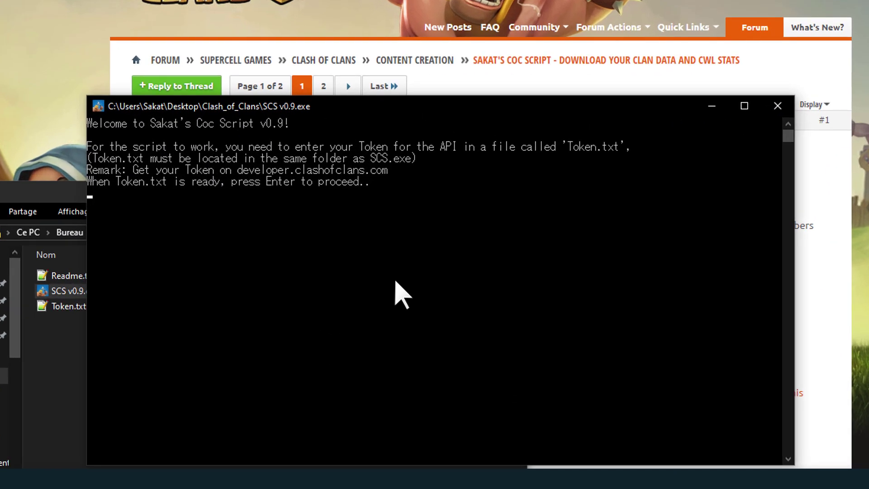
key(Return)
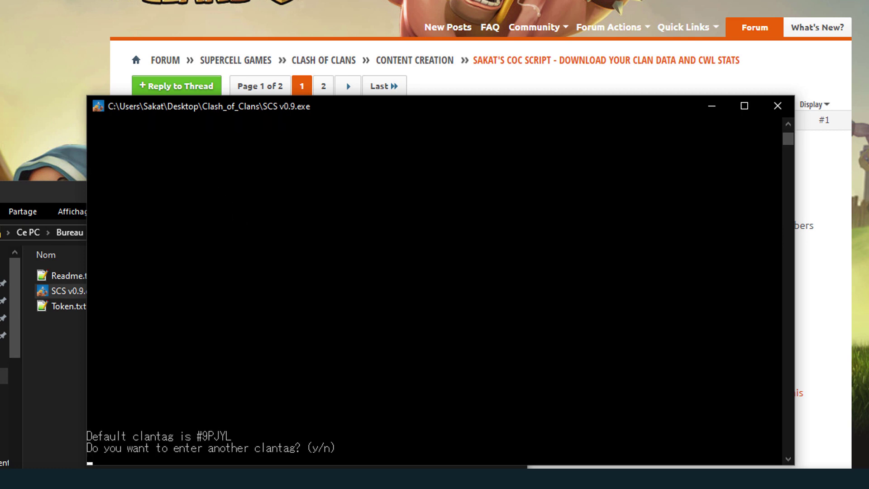
key(alt+Tab)
click(631, 43)
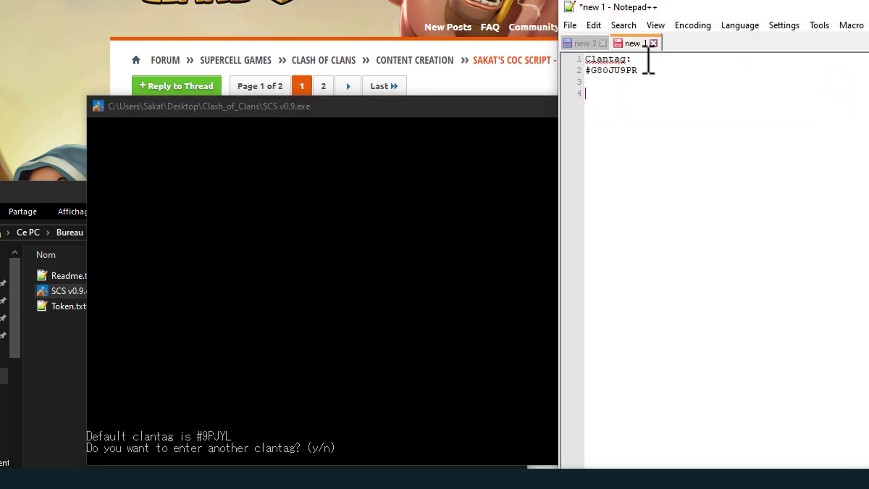
drag(658, 71, 559, 73)
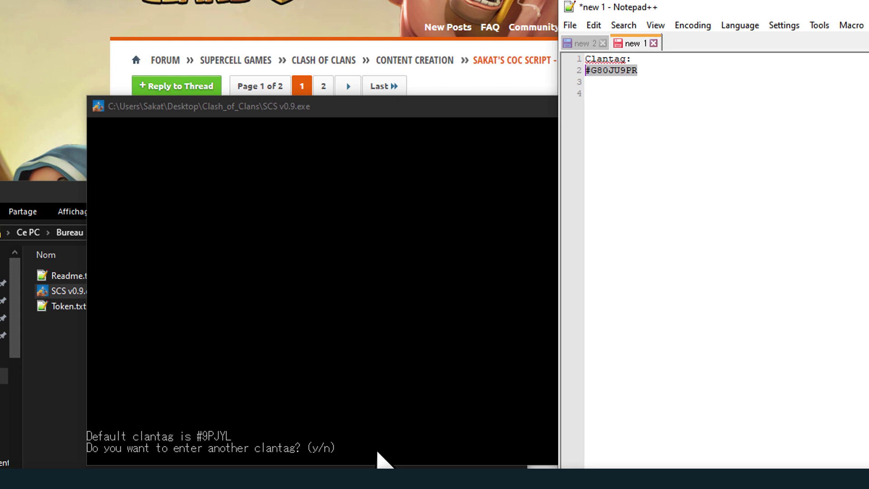
click(335, 395)
click(297, 354)
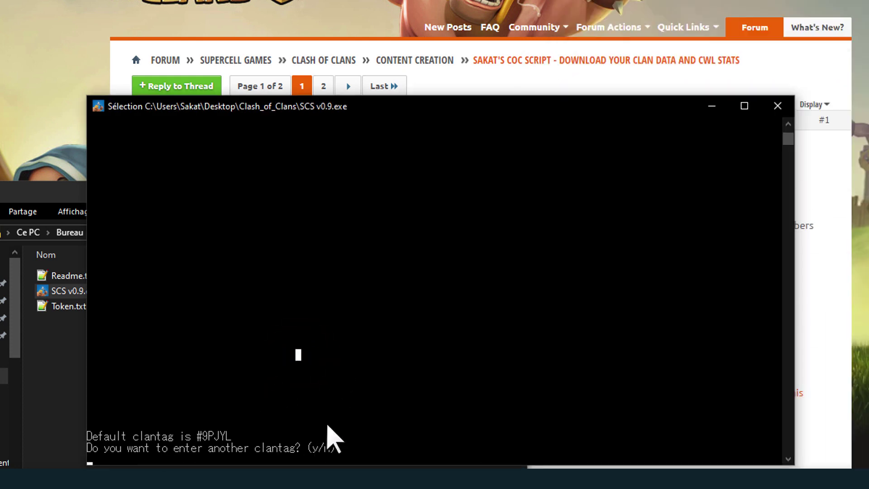
Step: Answer yes to entering a clan tag and paste the clan's tag at the prompt
key(Escape)
text(y)
key(Return)
right_click(344, 433)
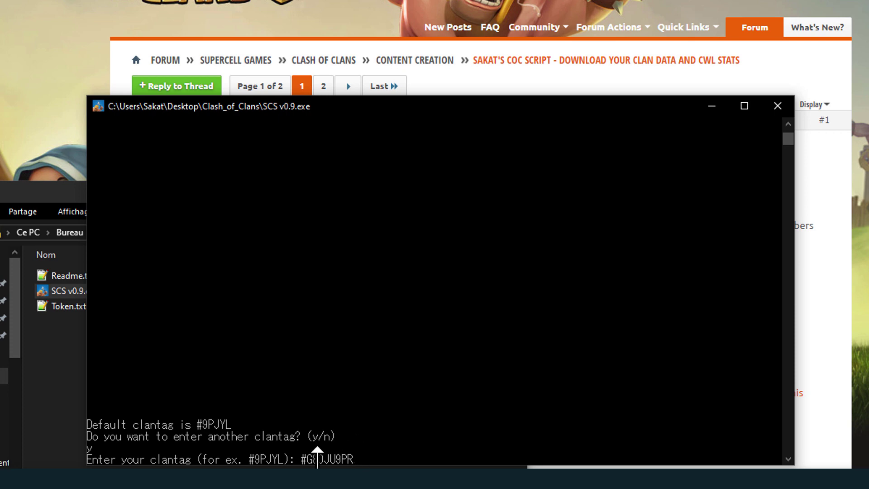
key(Return)
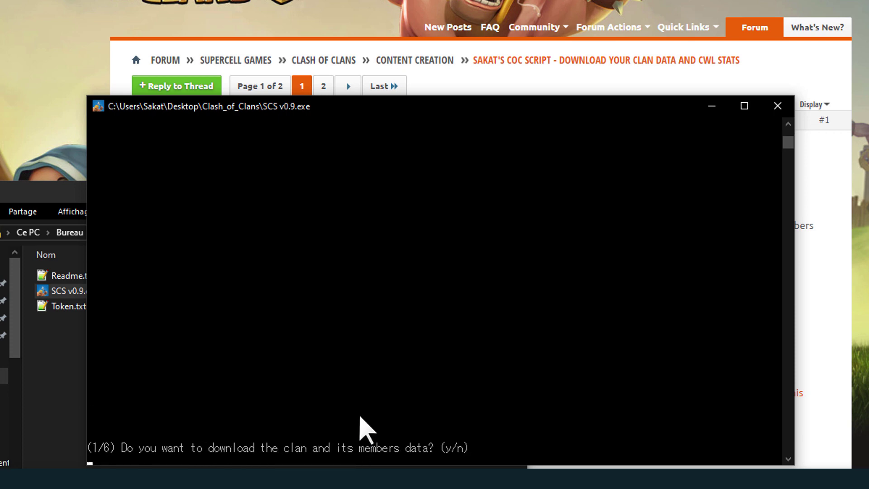
Step: Answer y to download prompts 1–5 and n to downloading a single CWL war
text(y)
key(Return)
key(y)
key(Return)
key(y)
key(Return)
text(y)
key(Return)
text(y)
key(Return)
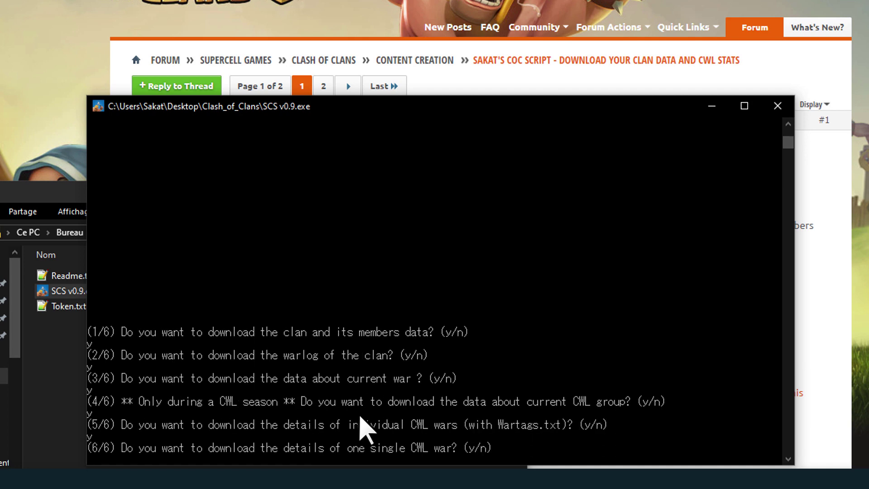
text(n)
key(Return)
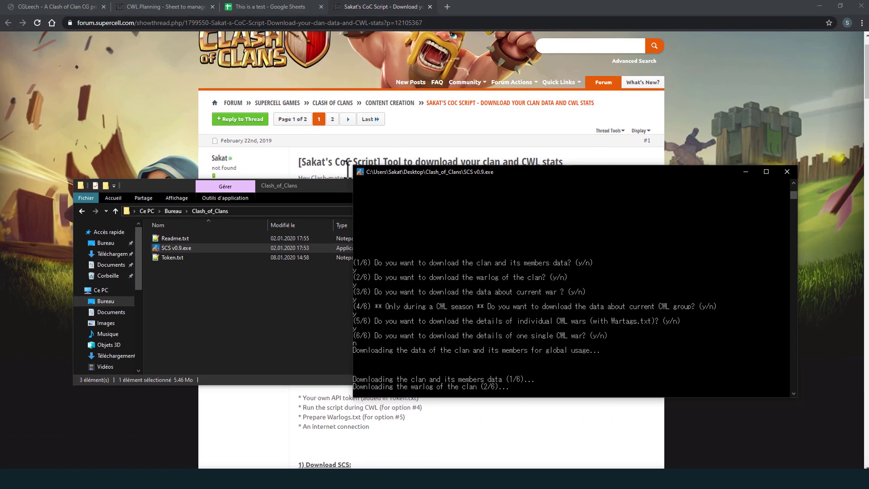
Step: Continue past the accessDenied errors for the private warlog and current war
drag(292, 183, 250, 174)
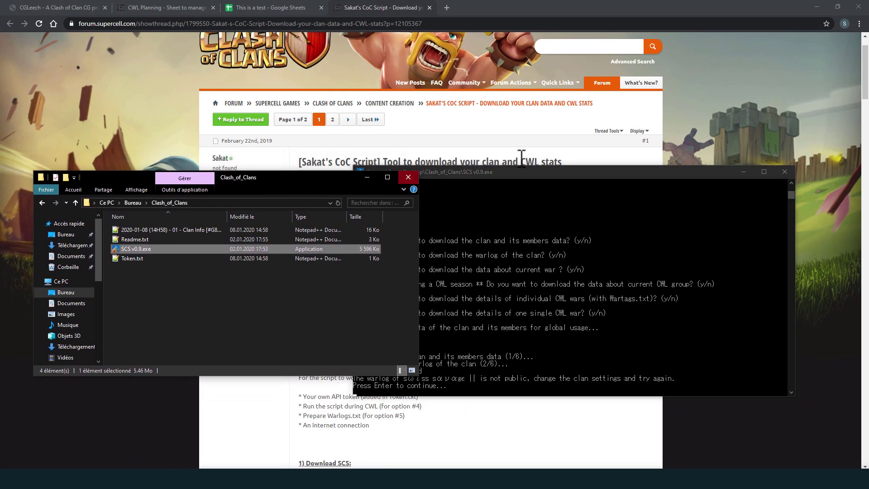
click(522, 171)
drag(535, 165, 551, 153)
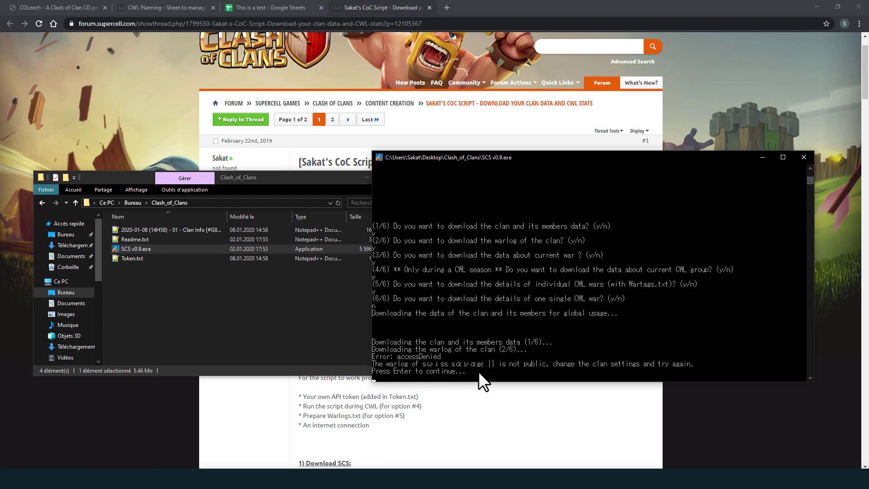
key(Return)
drag(573, 159, 588, 161)
click(324, 180)
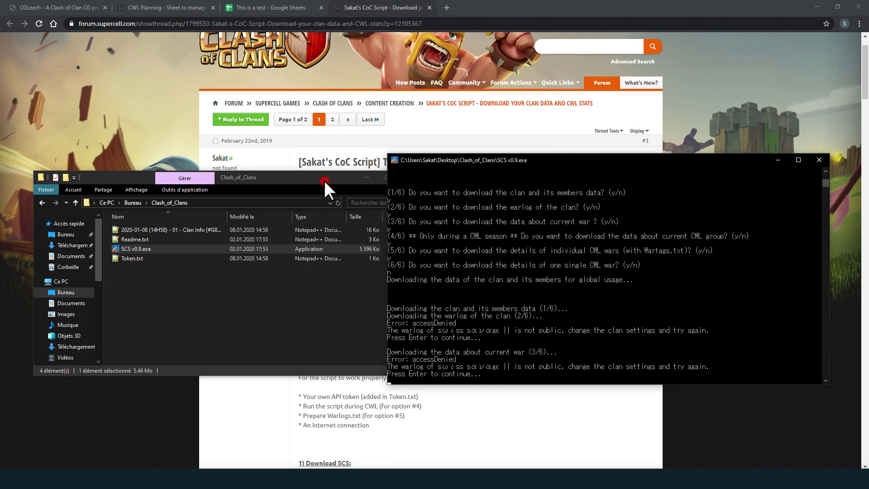
drag(420, 247, 389, 242)
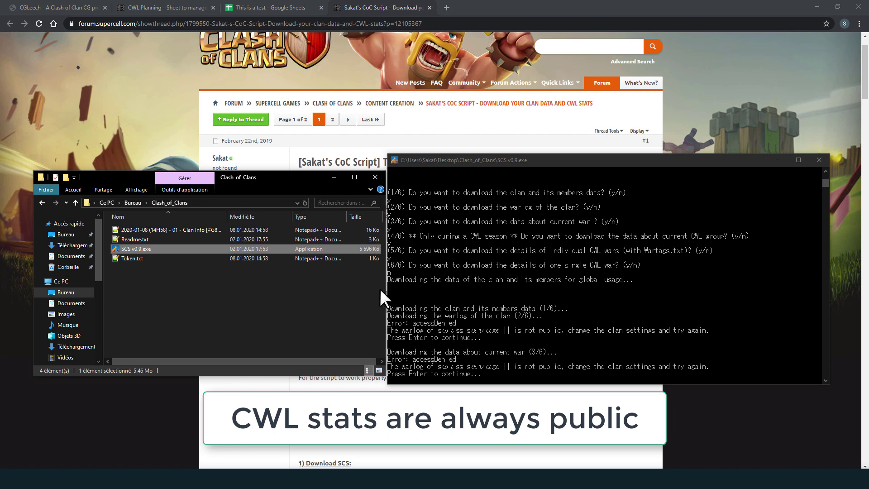
click(470, 312)
key(Return)
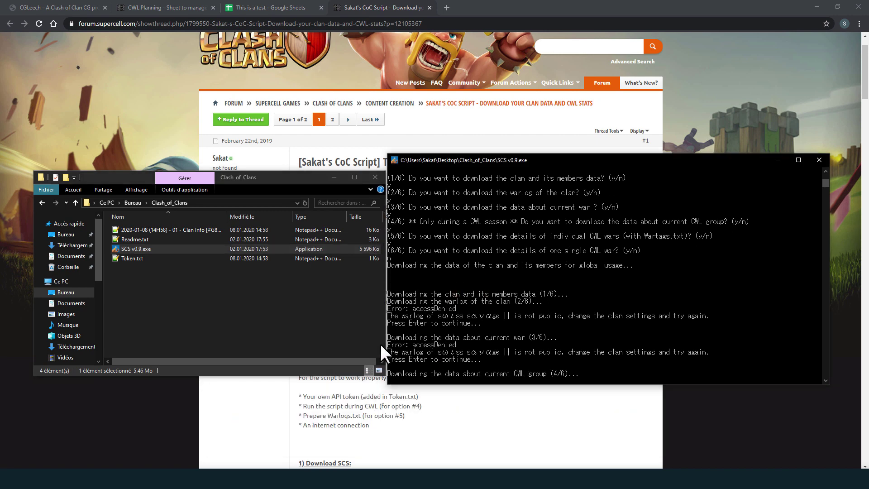
Step: Open the CWL Wars output file briefly, then close it
click(132, 231)
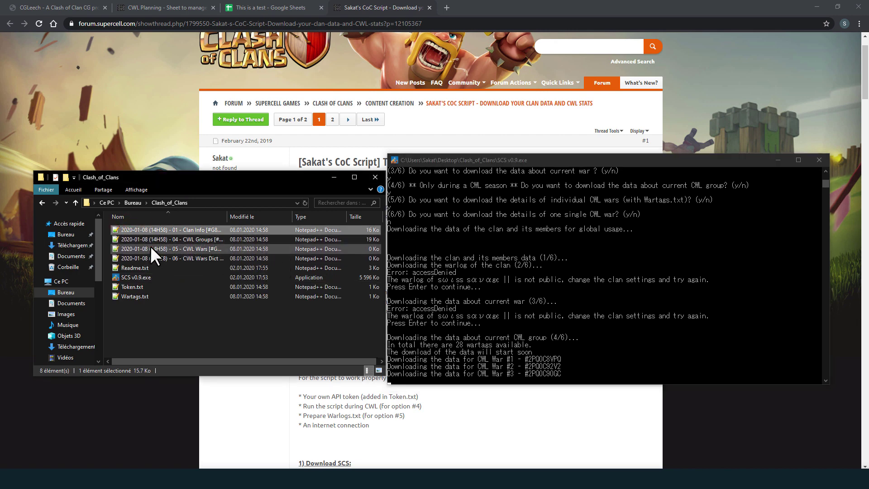
click(150, 246)
double_click(150, 246)
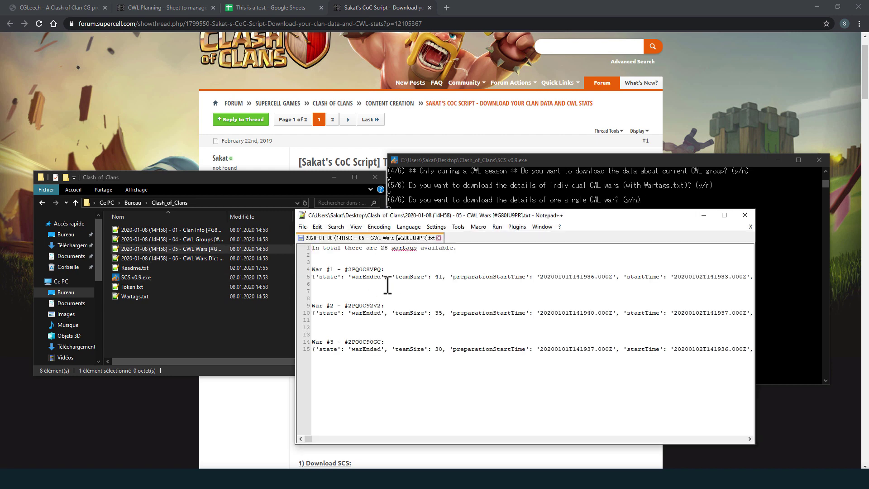
click(743, 216)
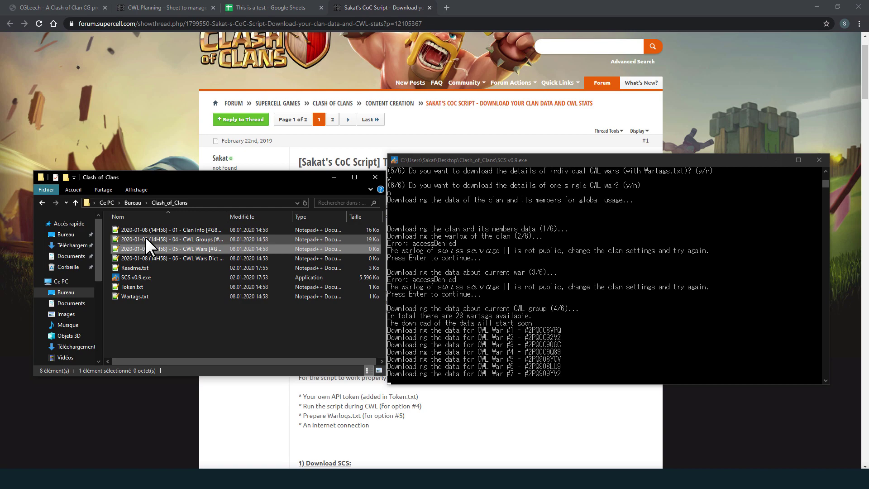
click(146, 229)
double_click(45, 199)
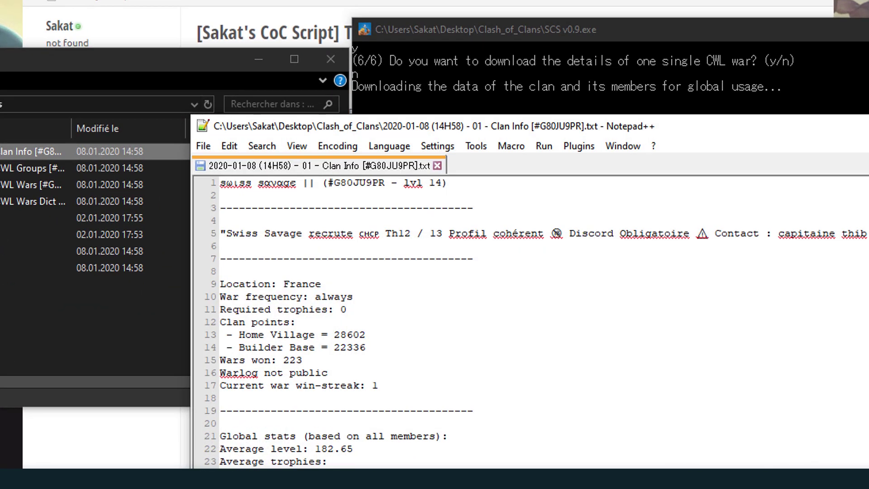
scroll(419, 358, down, 4)
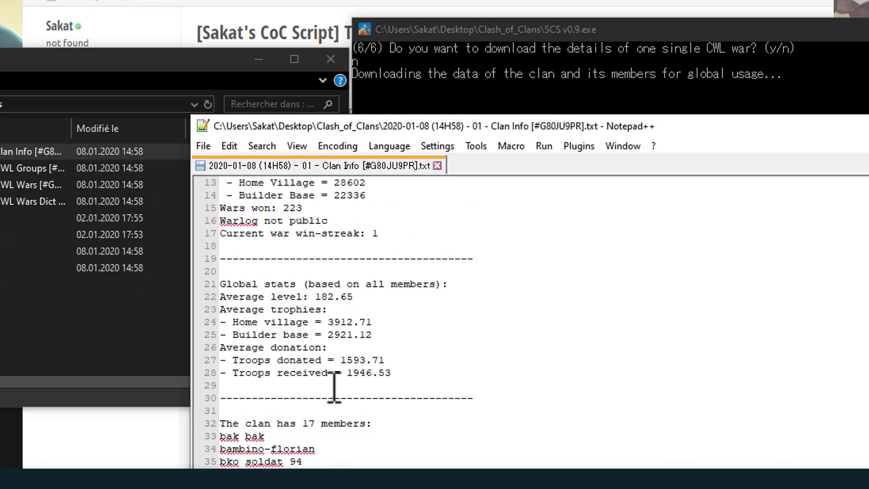
click(388, 360)
scroll(446, 329, down, 7)
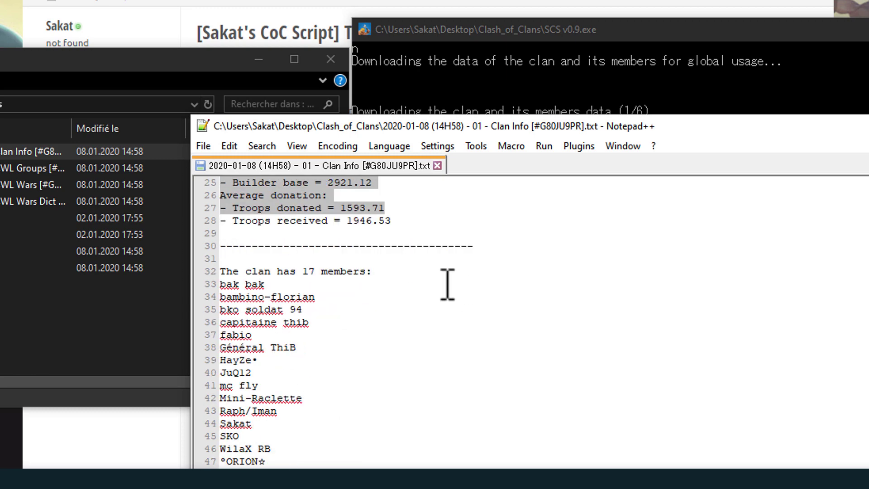
shift+click(402, 326)
scroll(390, 304, down, 3)
scroll(389, 302, down, 4)
drag(306, 271, 439, 429)
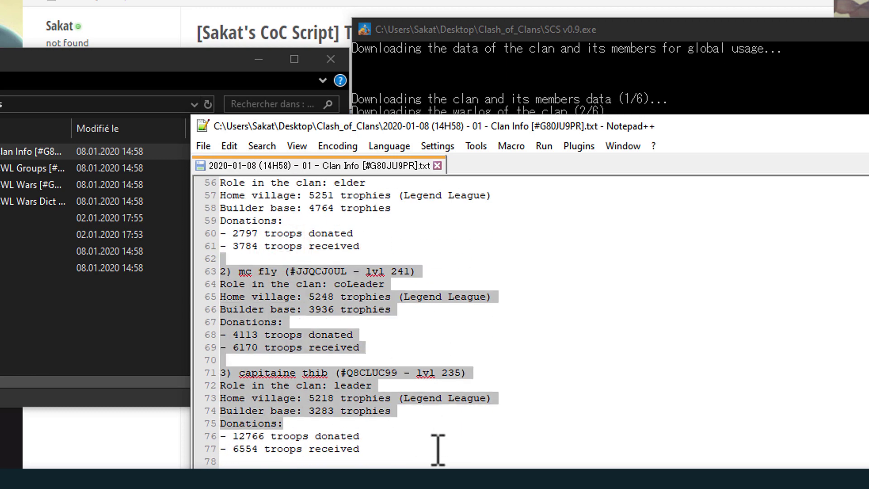
scroll(368, 411, down, 9)
scroll(395, 398, down, 15)
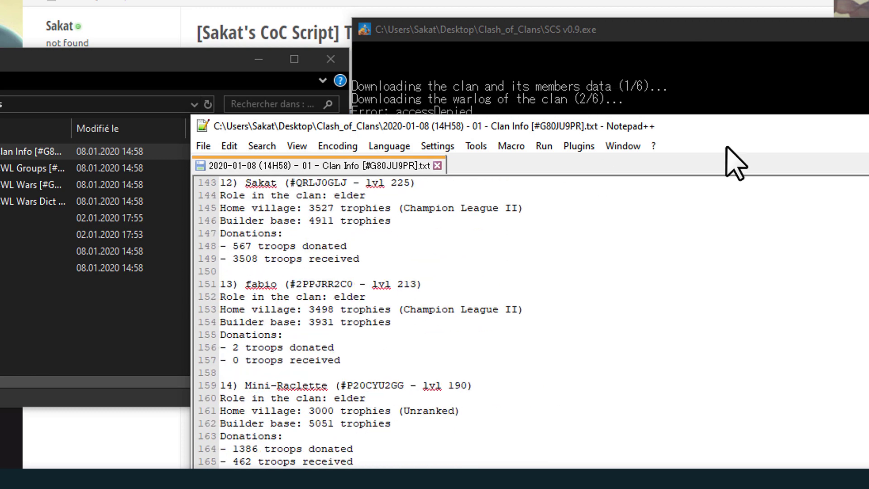
key(alt+F4)
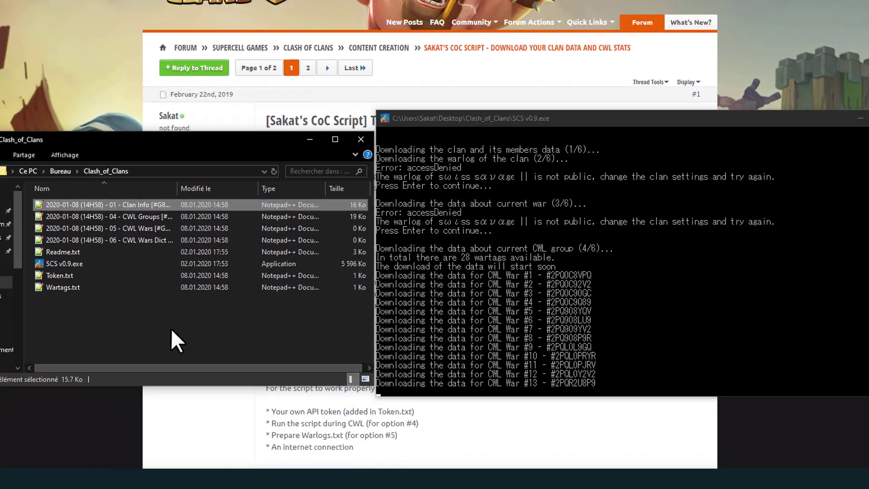
click(171, 329)
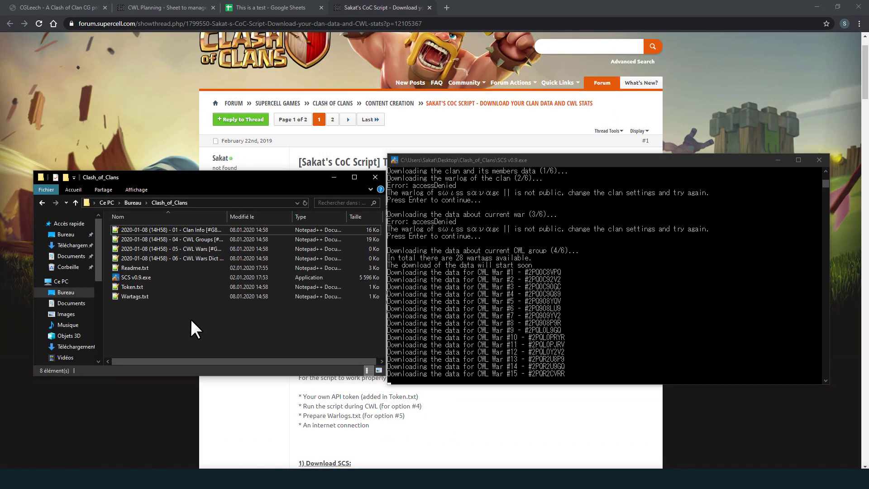
Step: Glance at CWL Groups, review the CWL Wars file's 28 wartags, then return to the test workbook
click(180, 237)
double_click(180, 236)
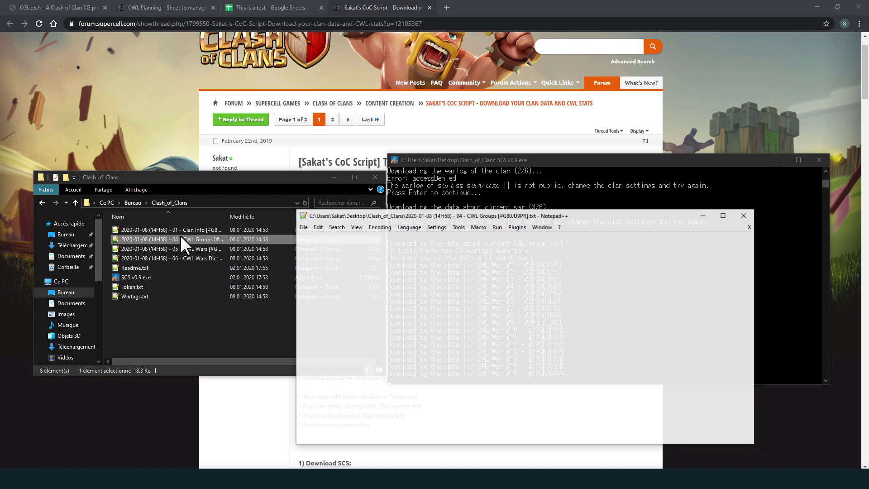
click(744, 215)
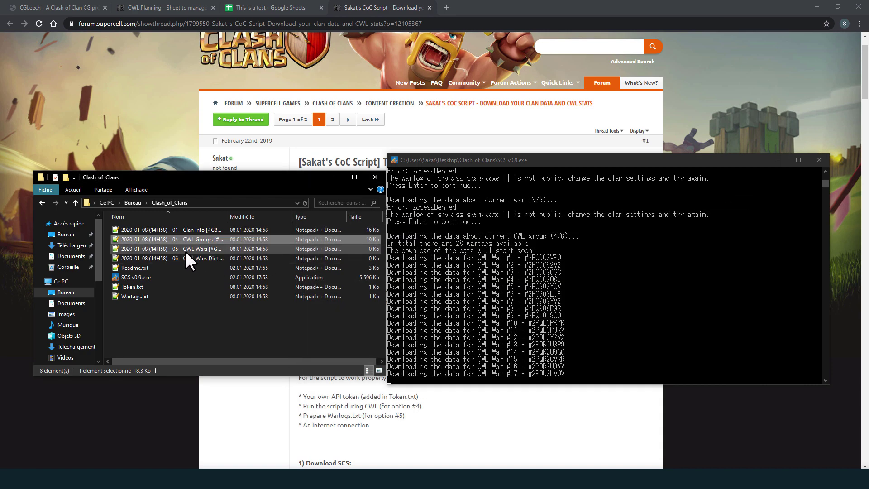
double_click(184, 247)
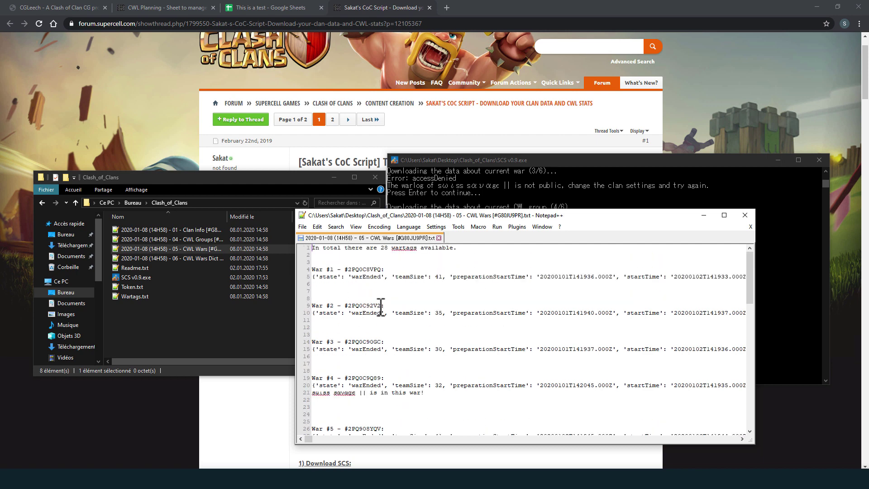
scroll(387, 354, down, 1)
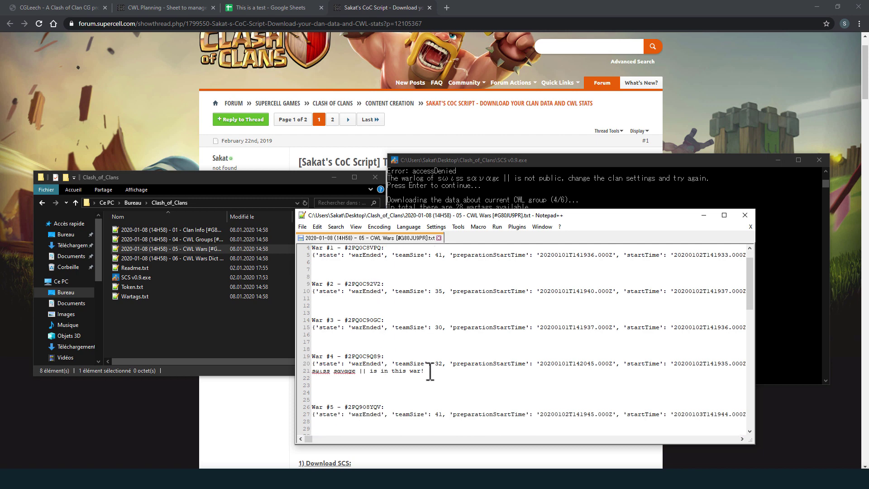
drag(430, 371, 286, 372)
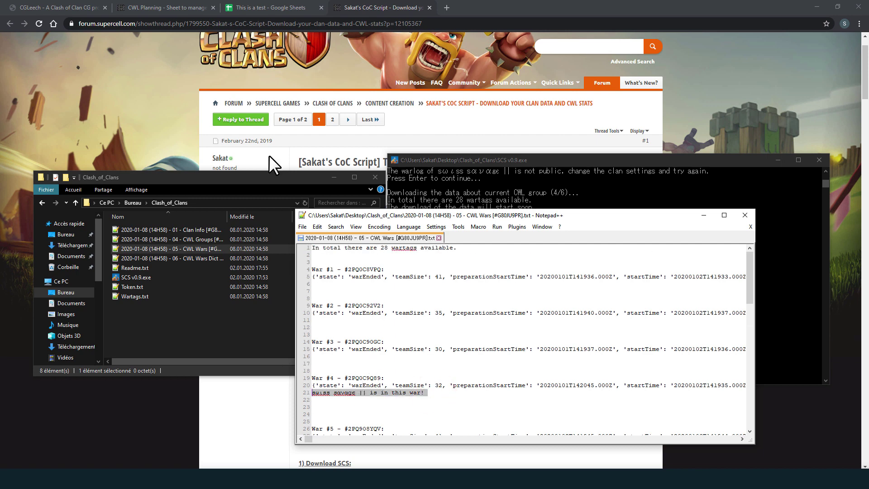
click(274, 9)
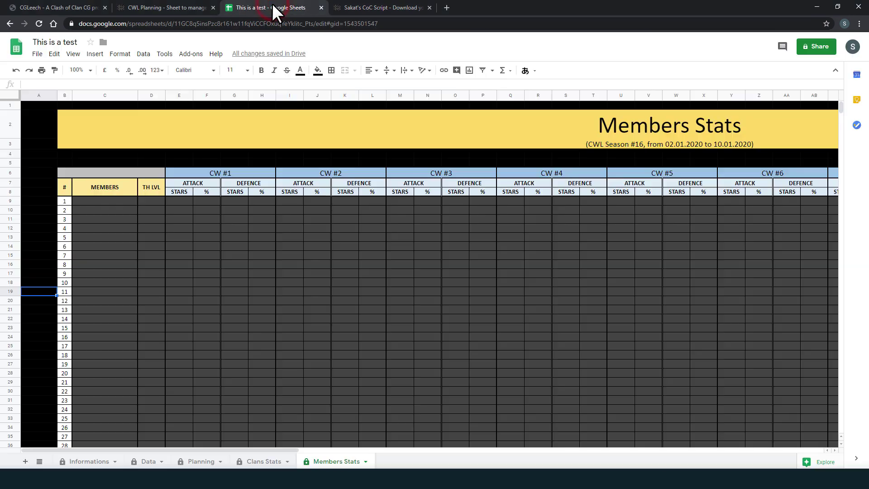
Step: On the Data sheet, paste war #1's tag #2PQ0C8VPQ into T21
click(146, 460)
key(alt+Tab)
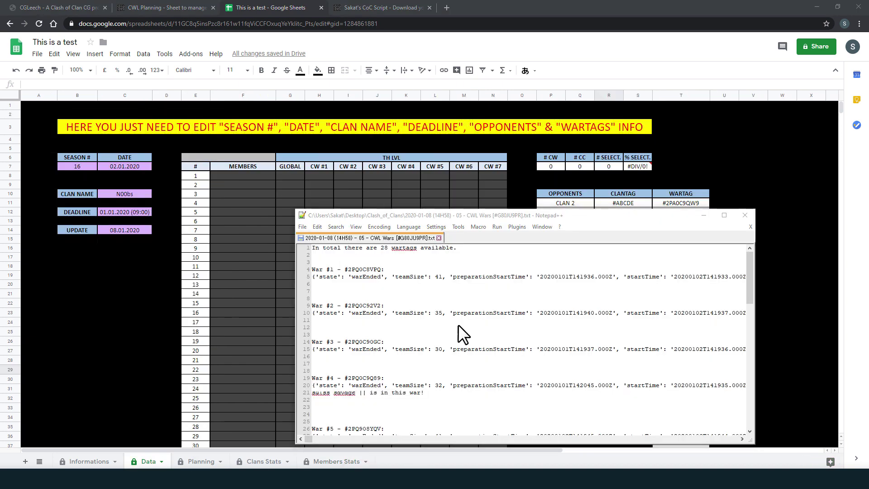
click(459, 277)
drag(509, 215, 266, 188)
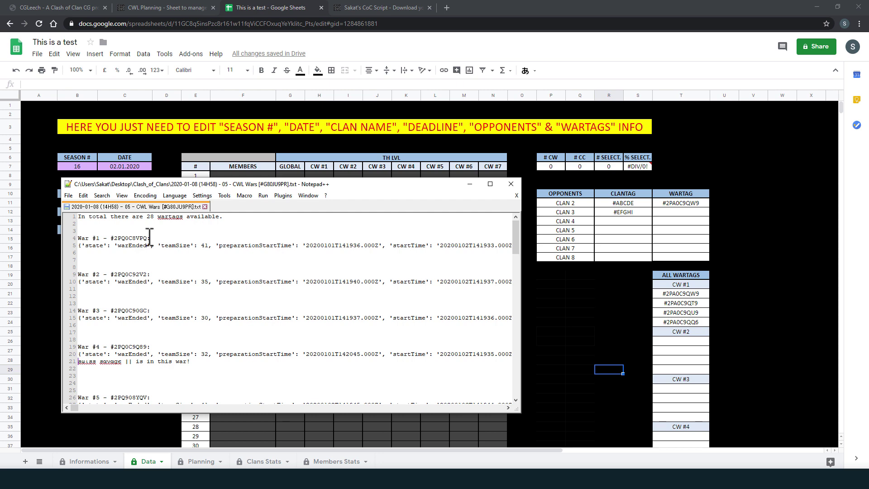
drag(149, 236, 116, 236)
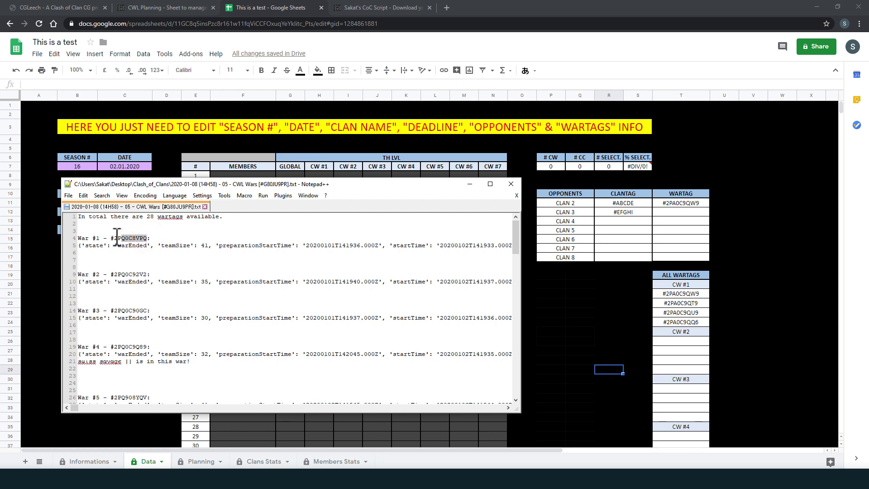
click(661, 294)
text(#2PQ0C8VPQ)
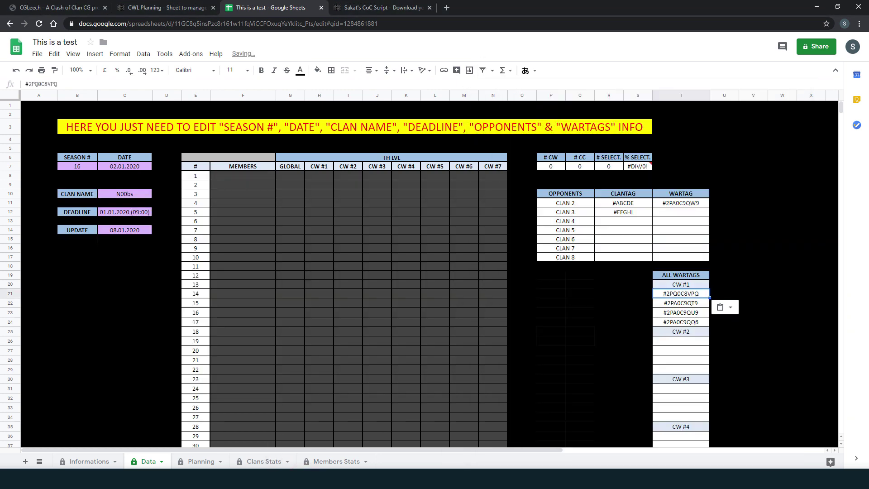
Step: Paste war tags #2PQ0C92V2 into T22 and #2PQ0C90GC into T23
key(alt+Tab)
click(460, 276)
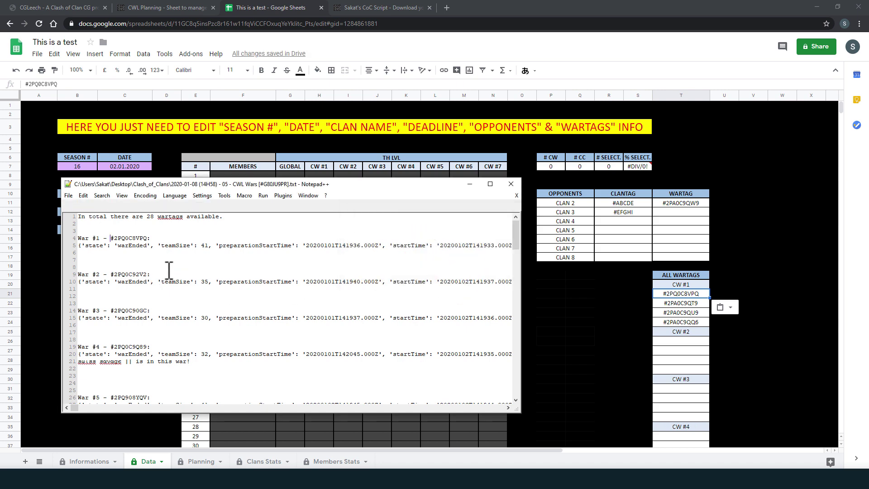
drag(149, 275, 109, 275)
key(ctrl+c)
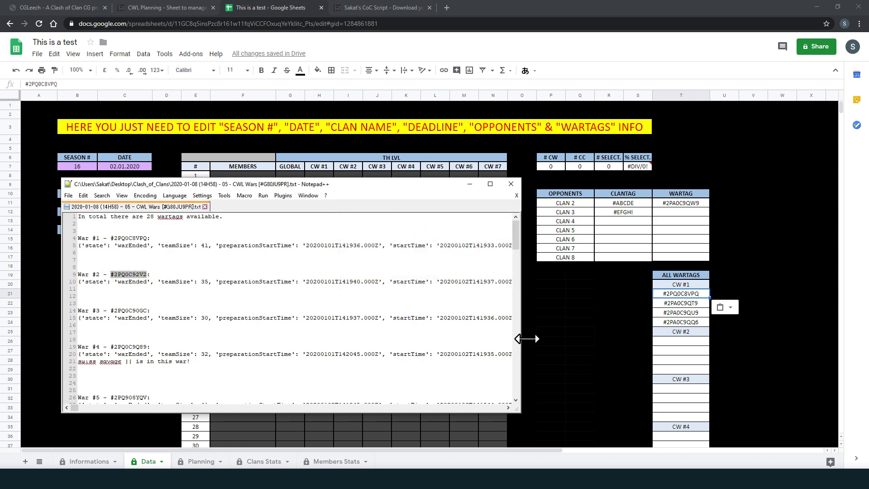
click(668, 303)
key(ctrl+v)
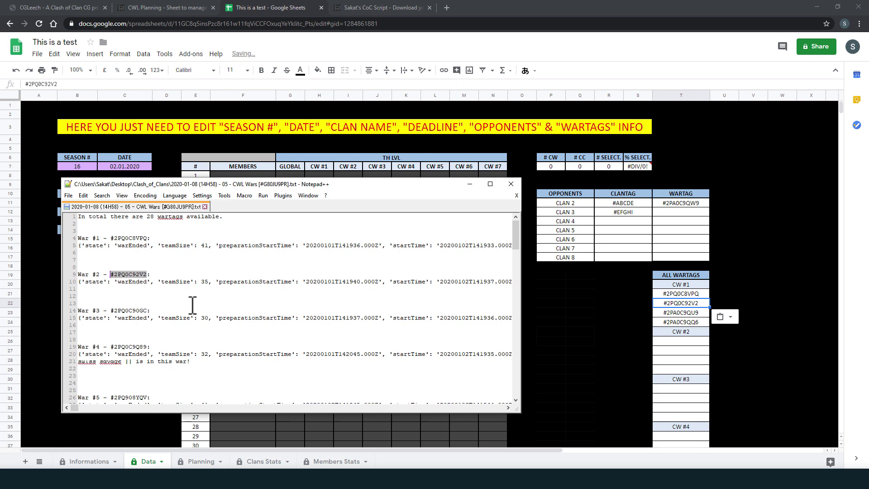
drag(147, 310, 114, 310)
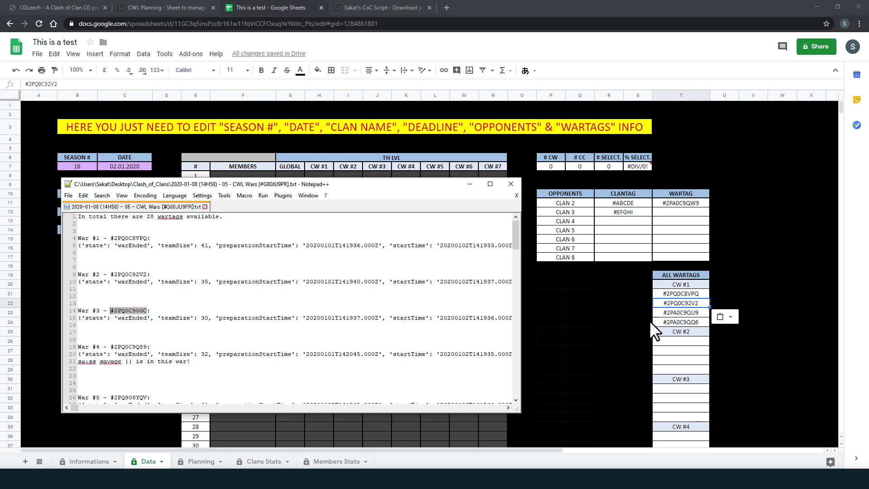
key(ctrl+c)
click(662, 311)
key(ctrl+v)
Step: Paste war #4's tag #2PQ0C9Q89 into T24
key(alt+Tab)
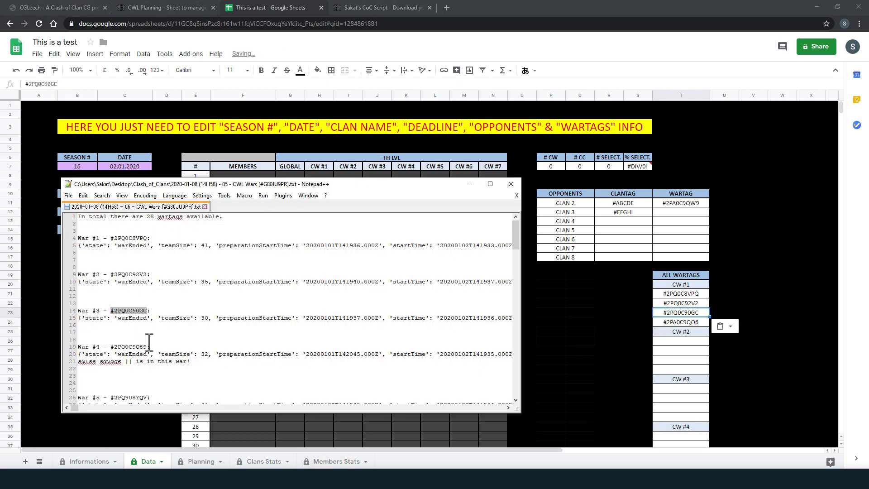
drag(147, 347, 110, 346)
key(ctrl+c)
click(662, 321)
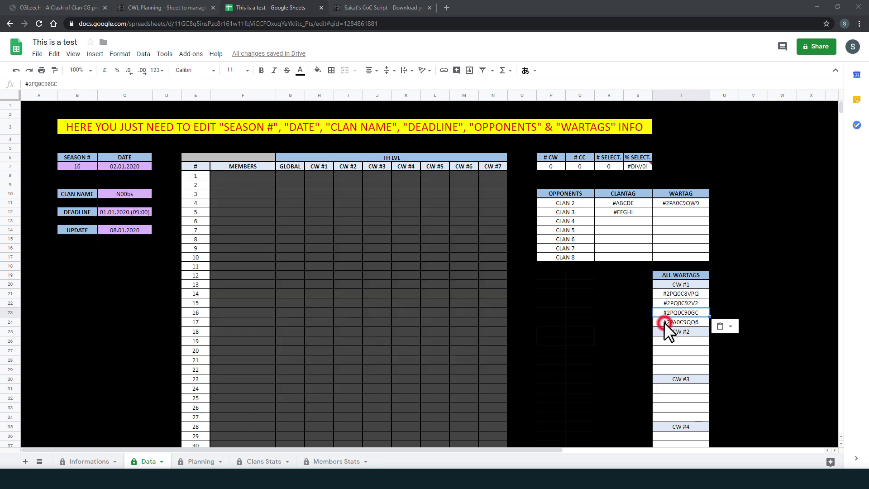
key(ctrl+v)
key(alt+Tab)
drag(202, 362, 77, 346)
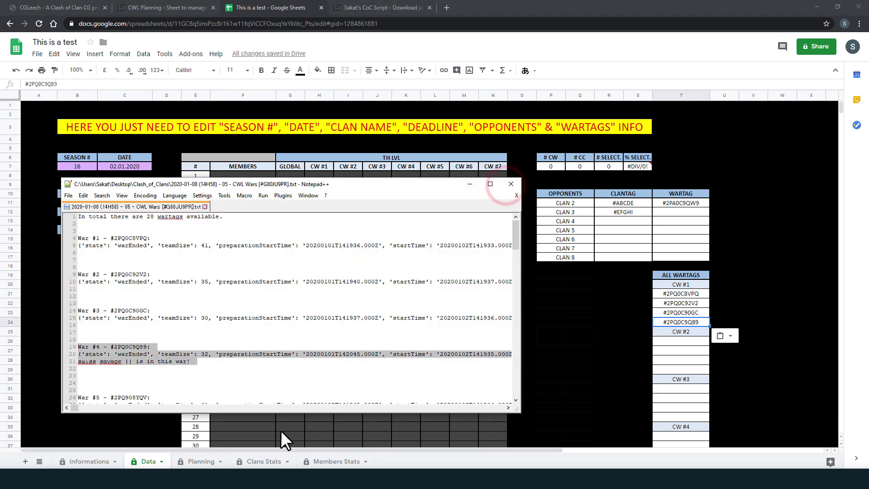
key(alt+Tab)
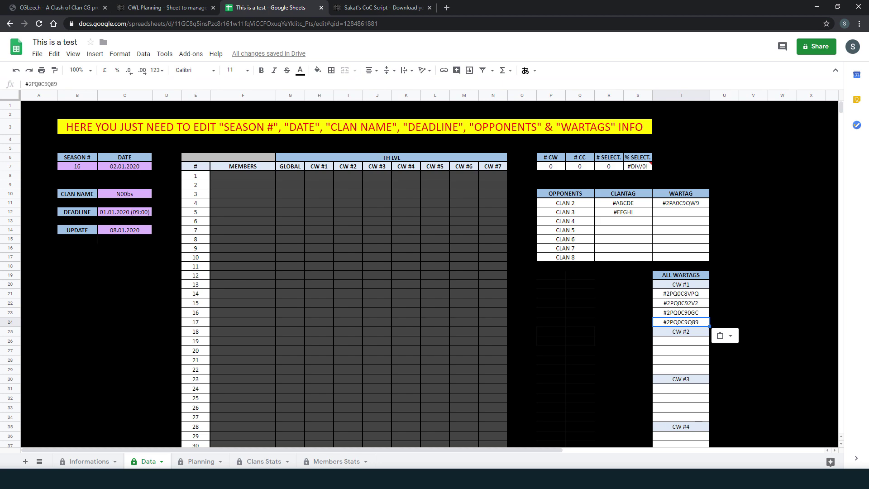
key(alt+Tab)
Step: Close the finished script console and open '08 - CWL Members Stats'
click(504, 316)
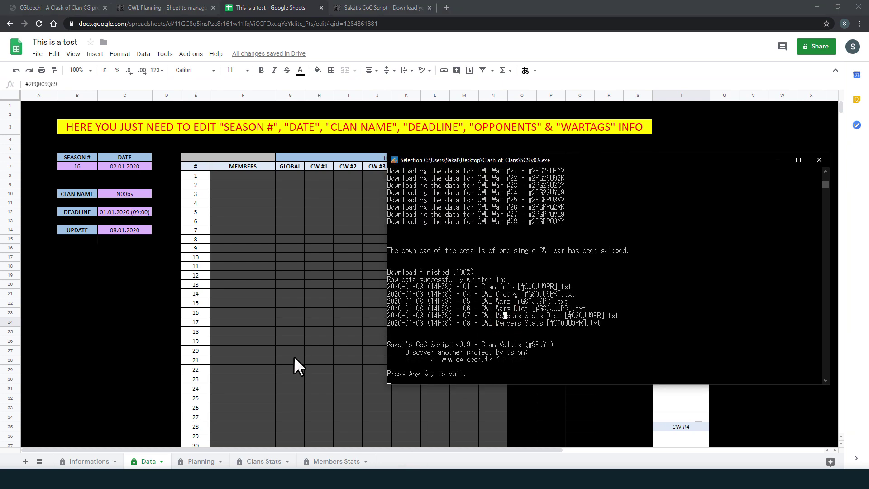
key(Return)
click(133, 479)
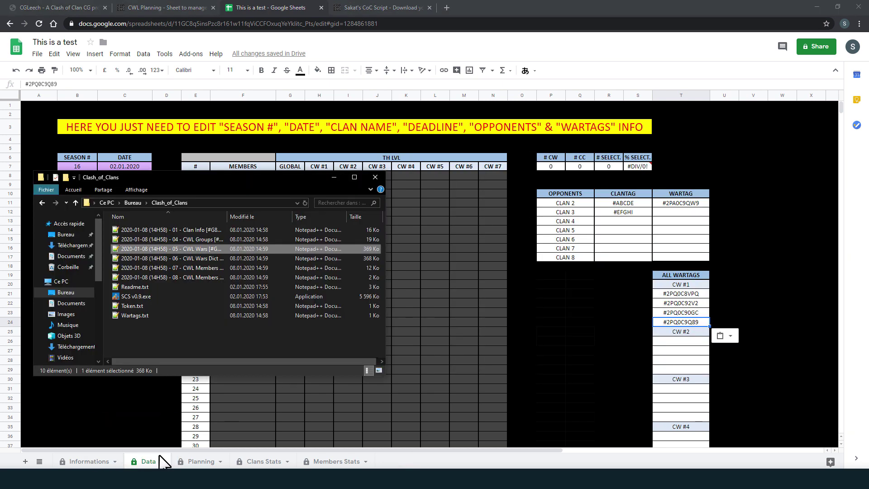
double_click(158, 277)
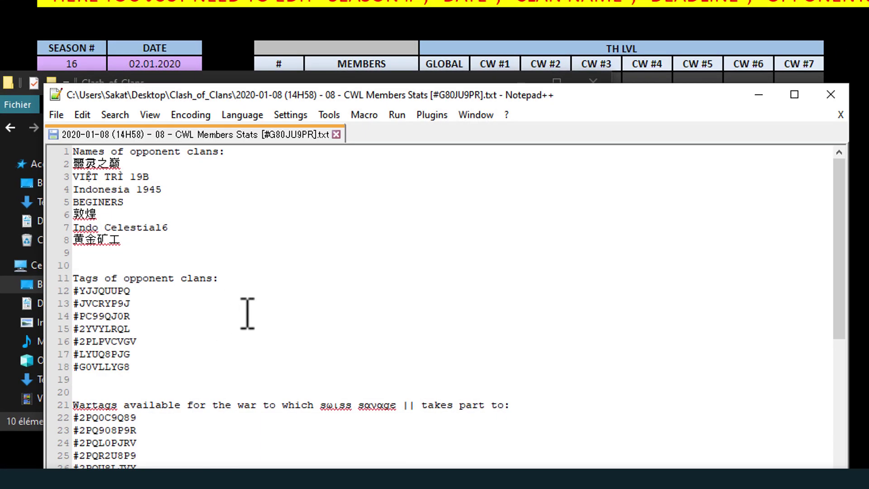
Step: Paste the seven wartags from lines 22–28, #2PQ0C9Q89 through #2PGPPQ0YY, into T11–T17
scroll(240, 308, down, 2)
drag(174, 420, 154, 406)
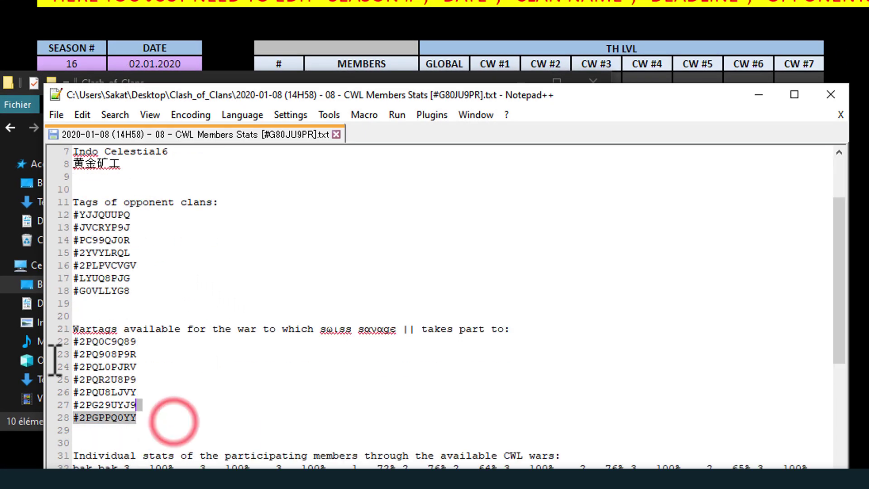
drag(55, 360, 7, 342)
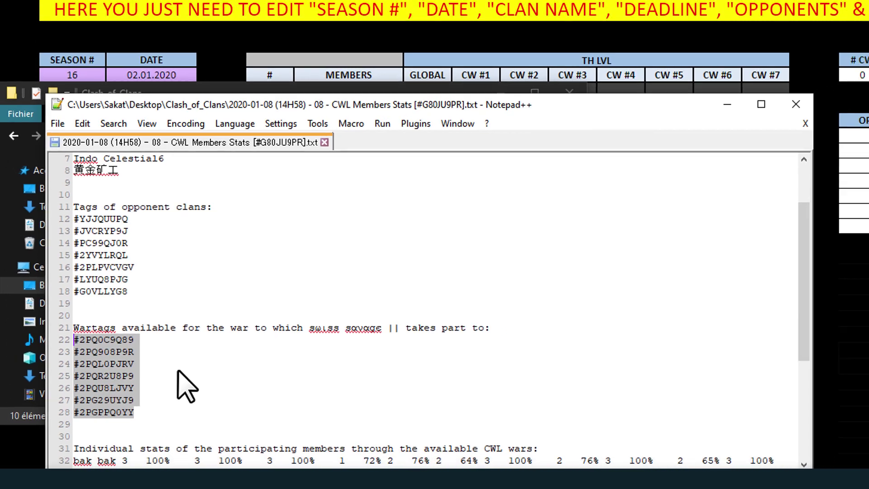
key(ctrl+c)
click(677, 202)
key(ctrl+v)
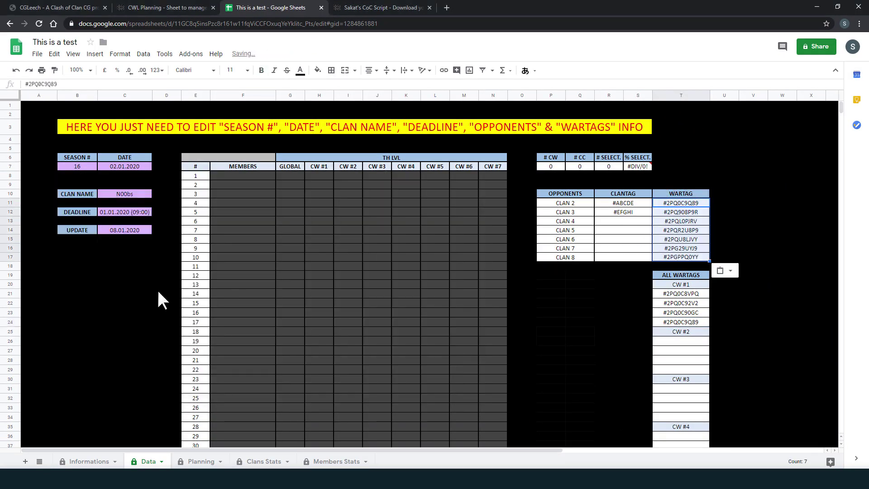
click(141, 478)
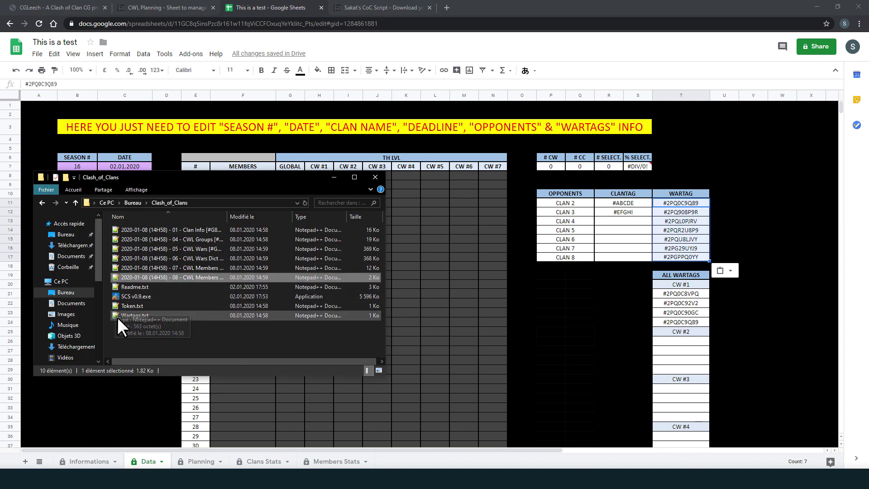
Step: Open Wartags.txt and try separating wartag groups with blank lines, then undo it
click(132, 315)
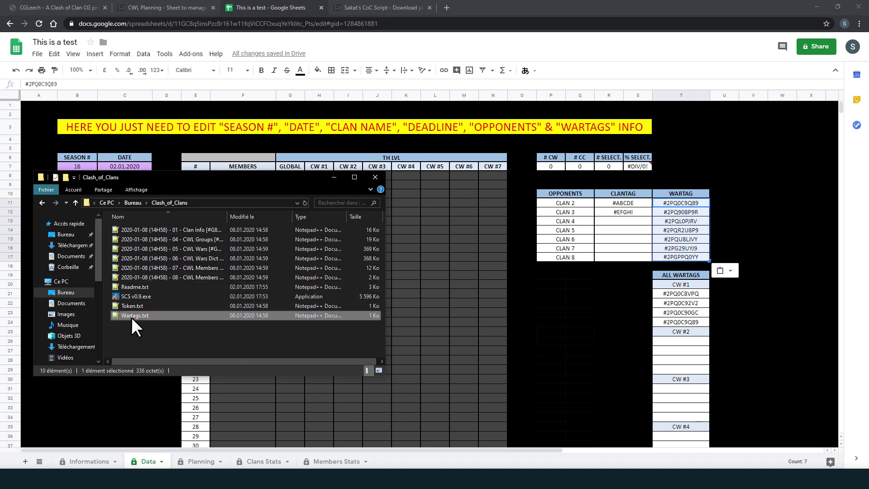
double_click(131, 316)
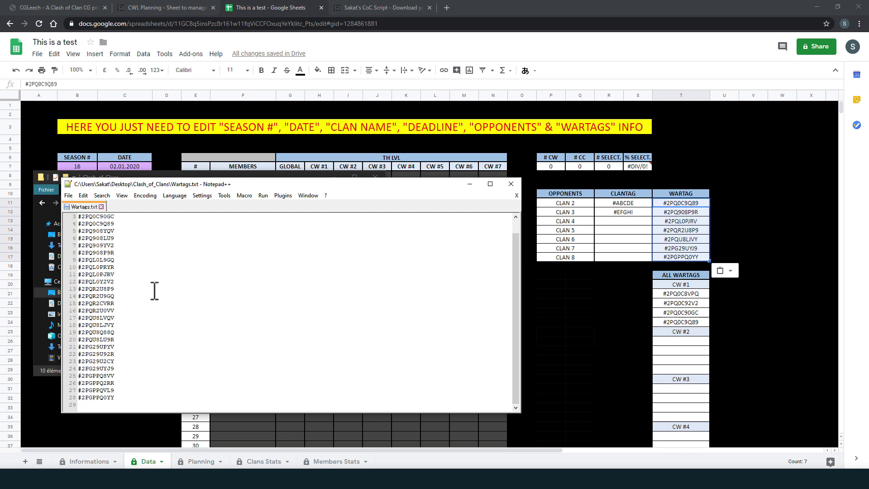
scroll(153, 290, up, 1)
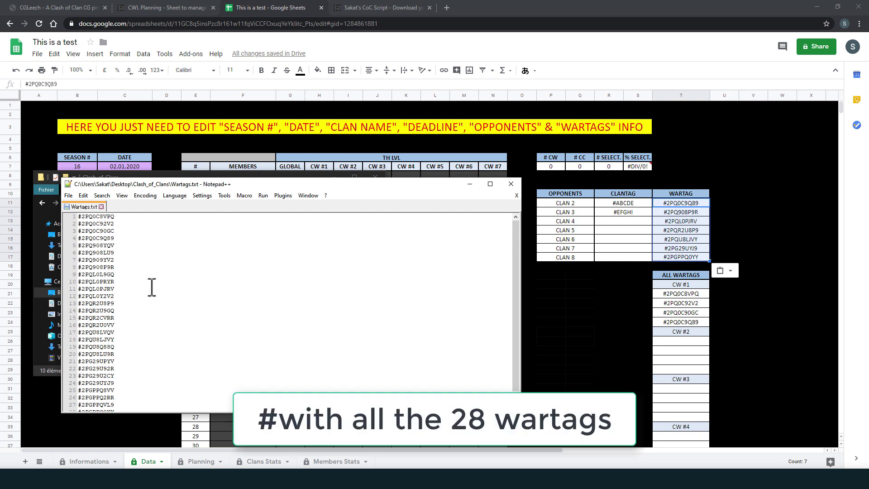
click(129, 245)
key(Return)
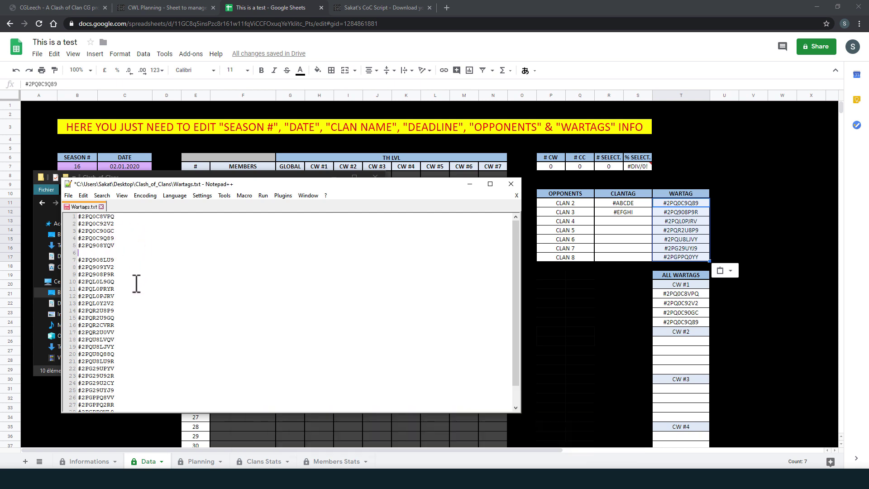
key(Return)
drag(119, 289, 78, 274)
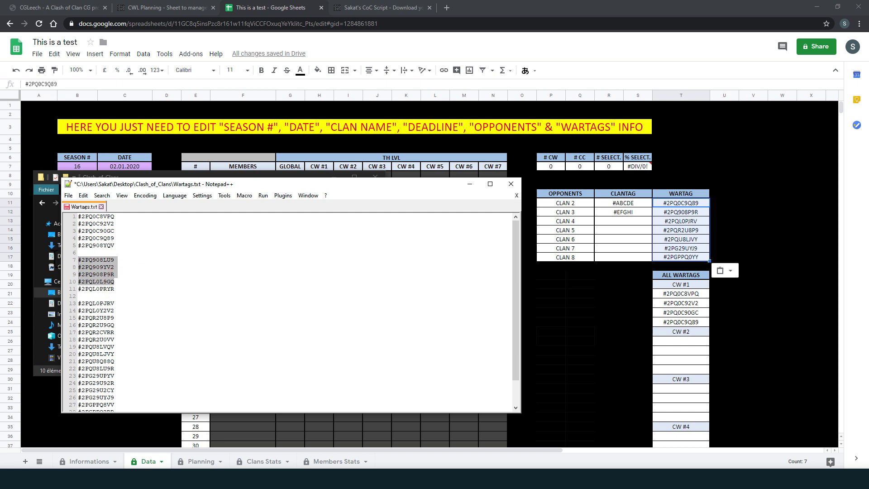
click(129, 277)
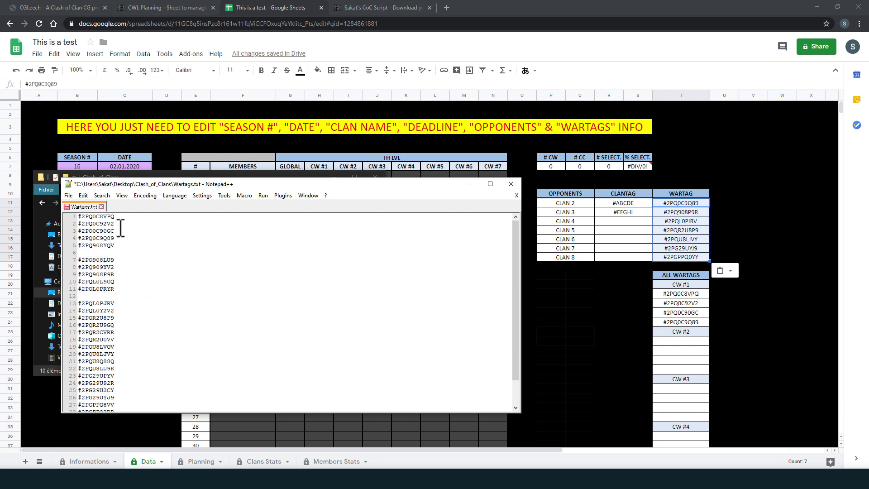
key(ctrl+z)
key(ctrl+z)
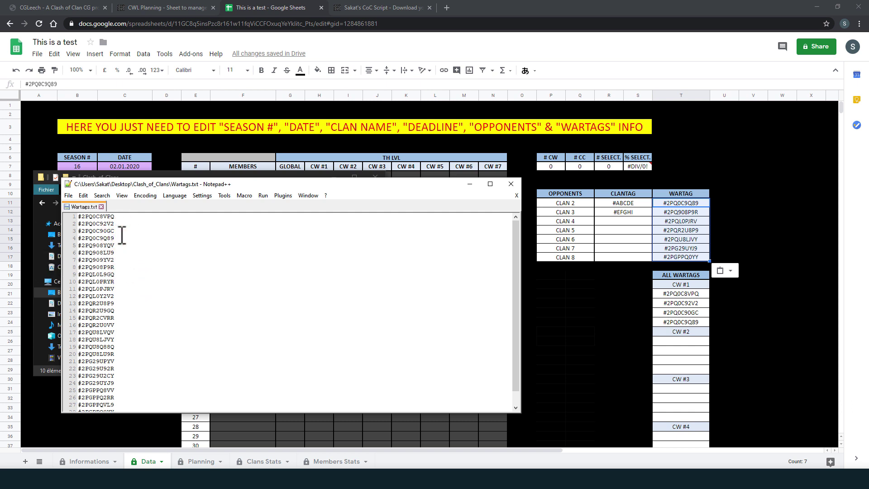
Step: Paste #2PQ908YQV, #2PQ908LU9, #2PQ909YV2 and #2PQ908P9R under CW #2, then close Wartags.txt
click(122, 235)
key(Return)
click(122, 274)
key(Return)
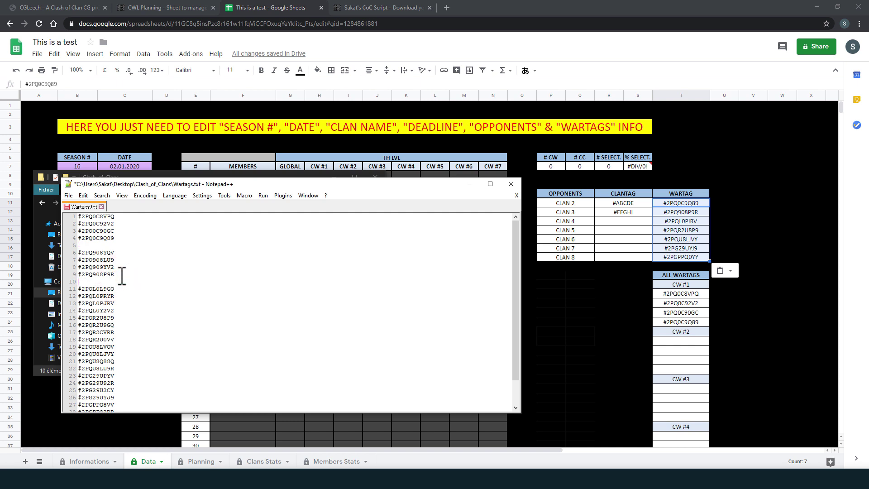
drag(121, 273, 67, 255)
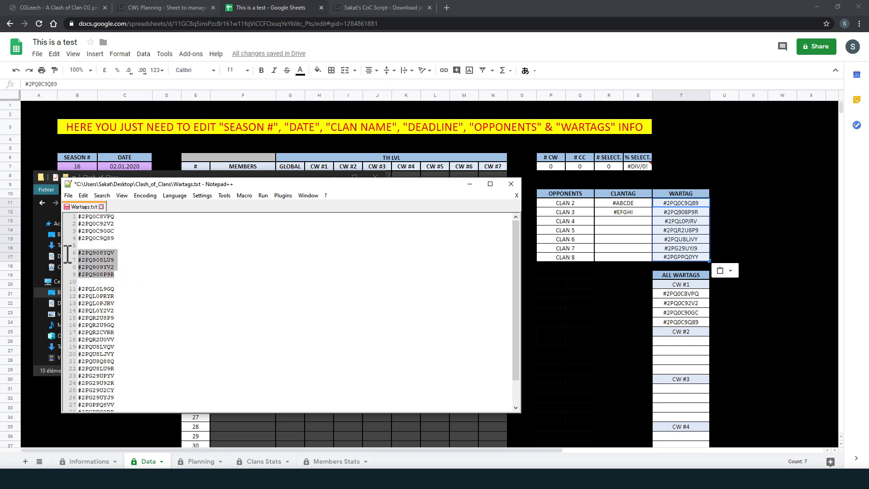
click(660, 343)
key(ctrl+v)
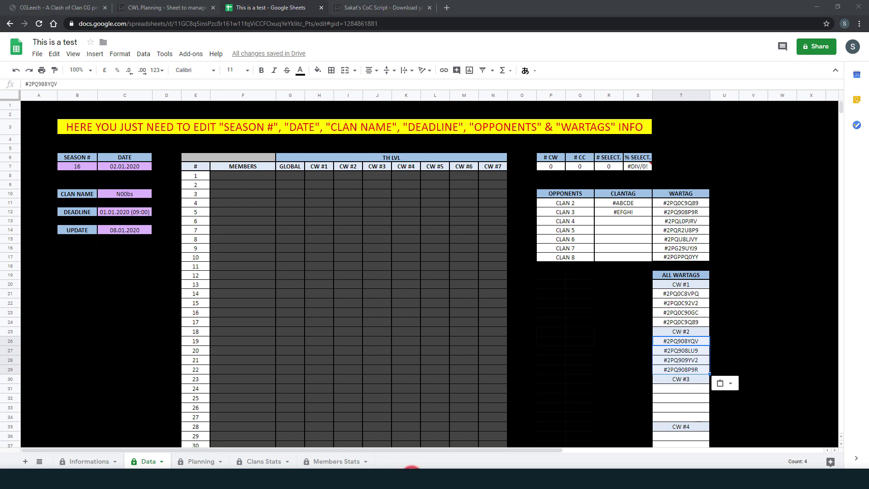
click(410, 476)
click(510, 184)
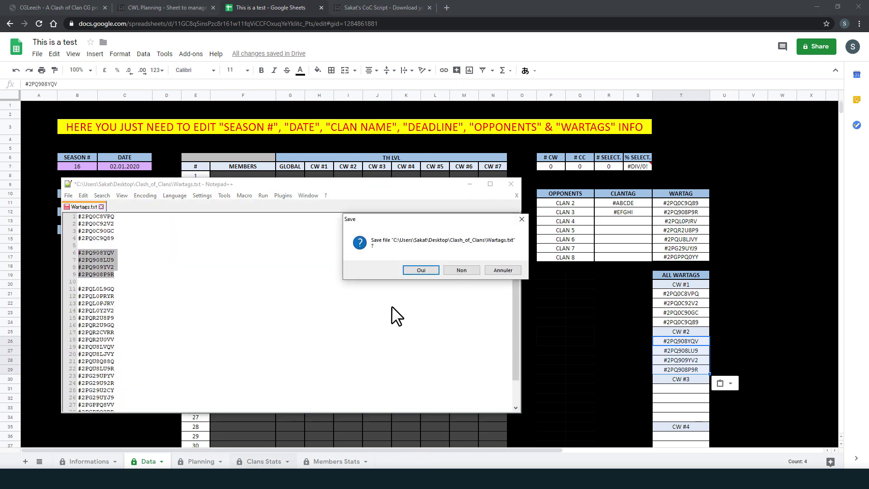
Step: Discard the Wartags.txt edits and paste the first opponent clan name 噩灵之巅 into the Data sheet
click(461, 270)
click(343, 468)
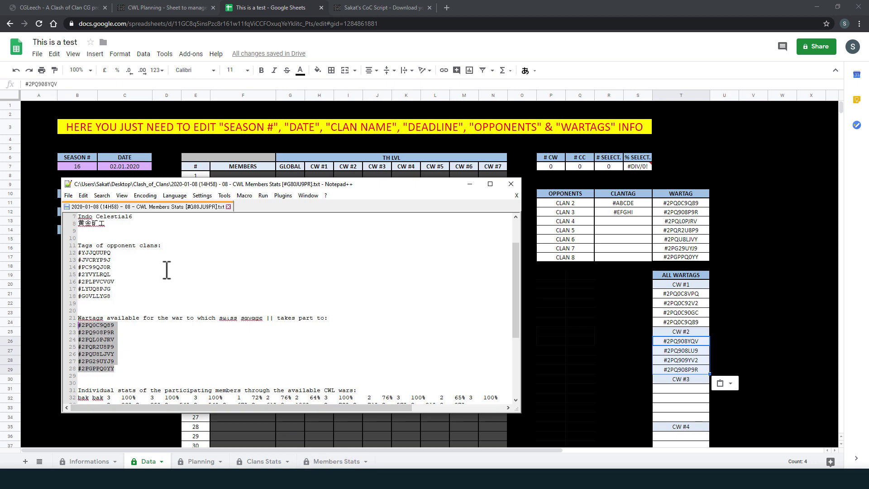
scroll(170, 274, up, 2)
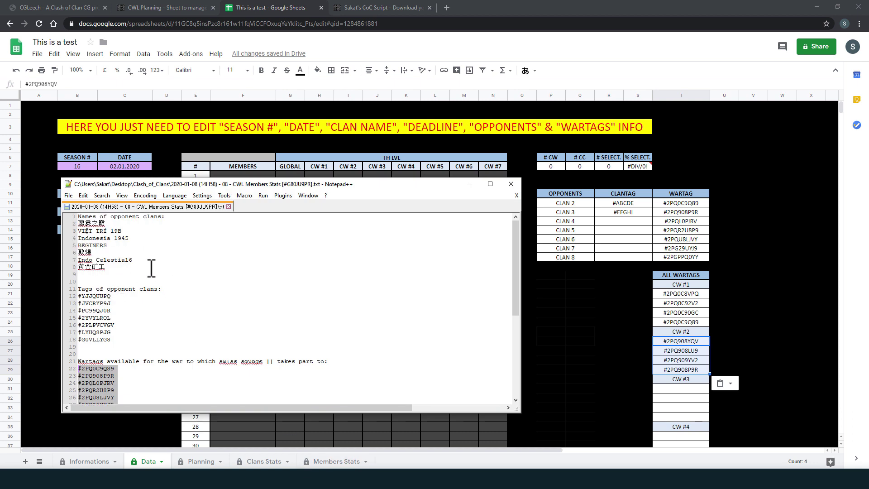
drag(151, 268, 78, 224)
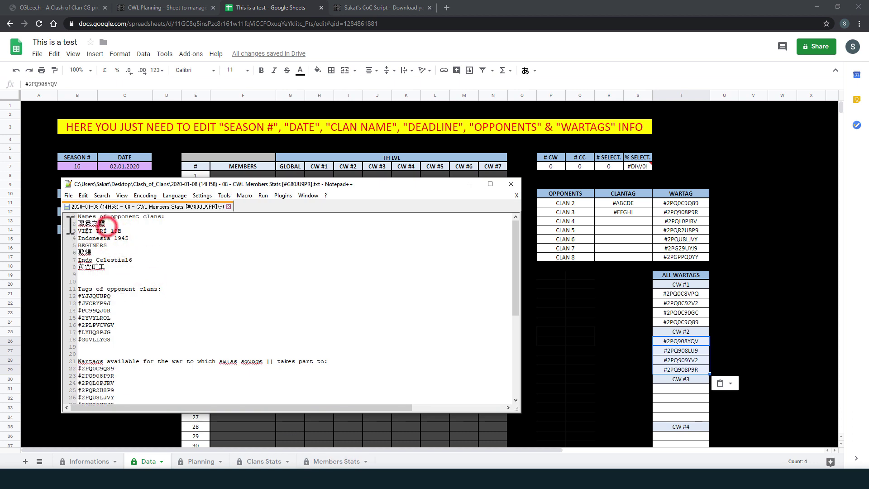
click(563, 202)
click(79, 83)
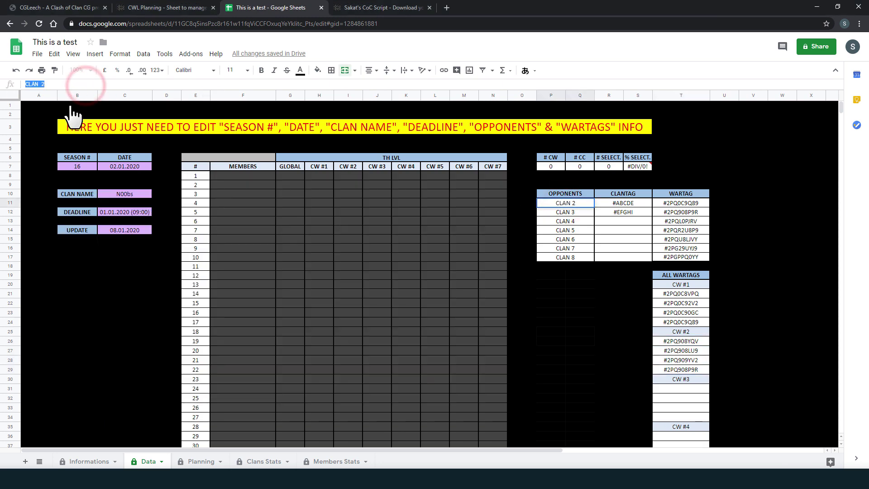
key(ctrl+v)
key(Return)
Step: Paste the first opponent's clan tag #YJJQUUPQ into its clan tag cell
key(alt+Tab)
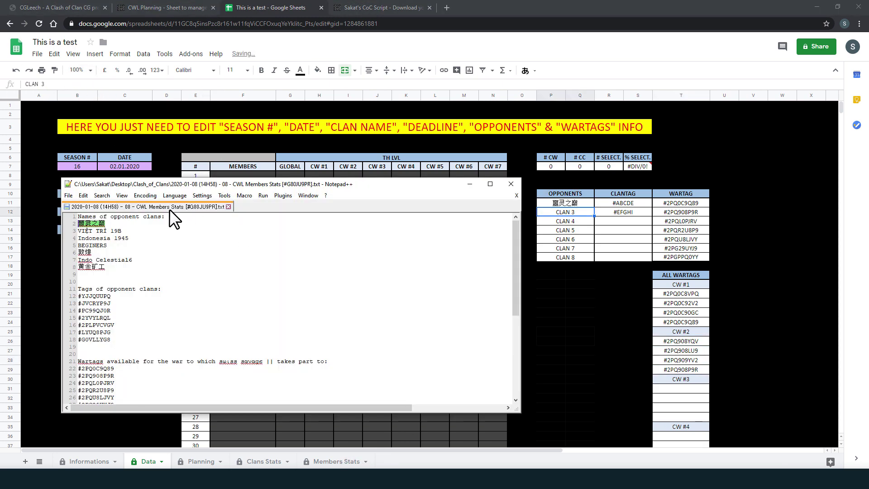
drag(78, 296, 112, 297)
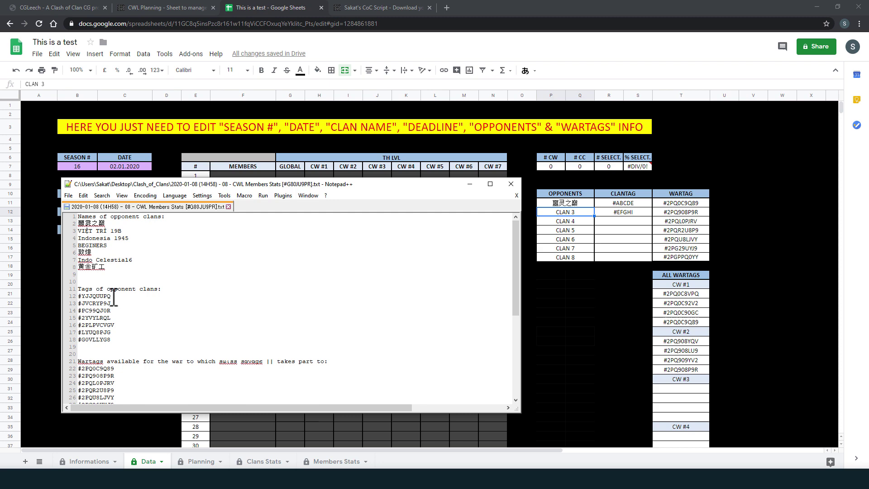
key(alt+Tab)
click(616, 204)
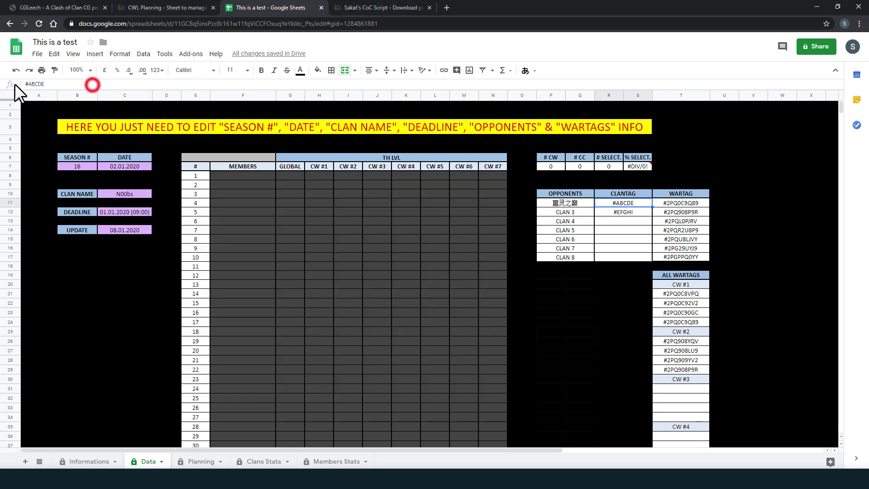
key(ctrl+v)
key(Return)
Step: Select all seven opponent clan names in the stats text, then switch to the Planning sheet
key(alt+Tab)
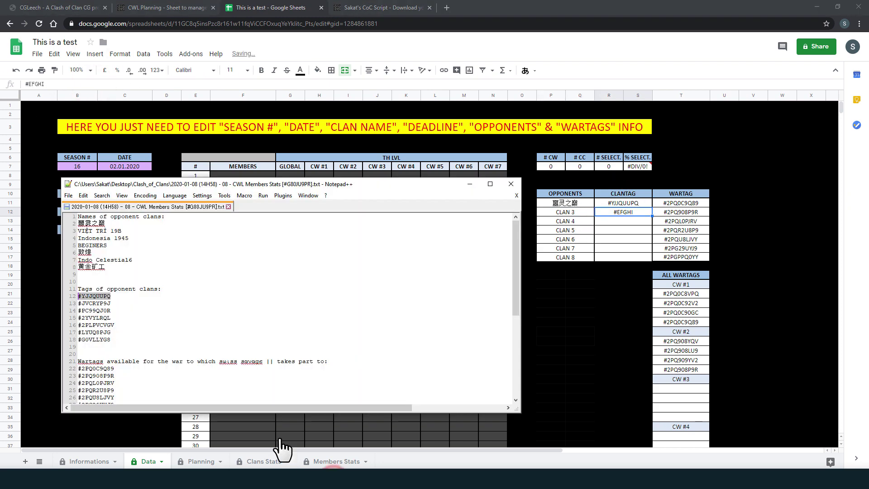
click(121, 266)
drag(81, 222, 120, 268)
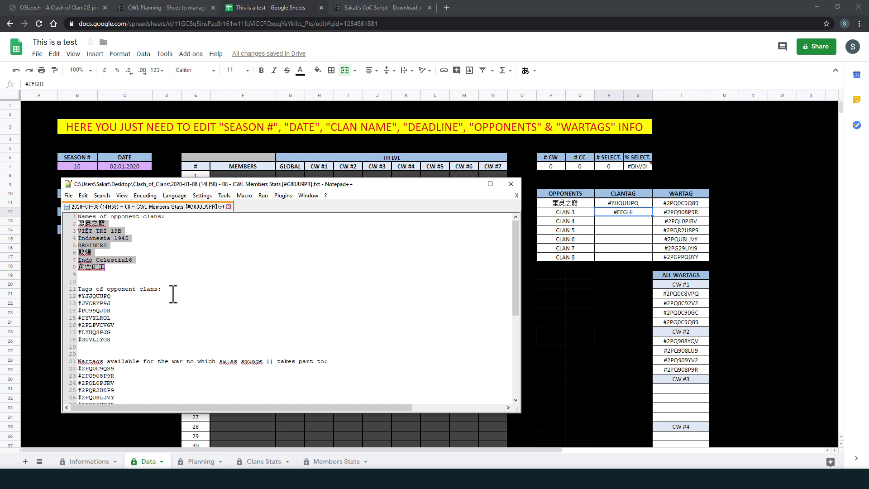
click(571, 203)
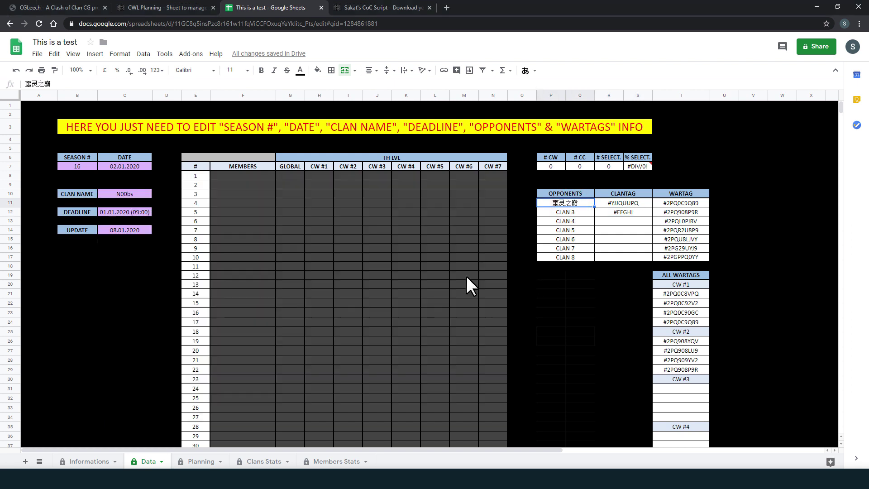
key(alt+Tab)
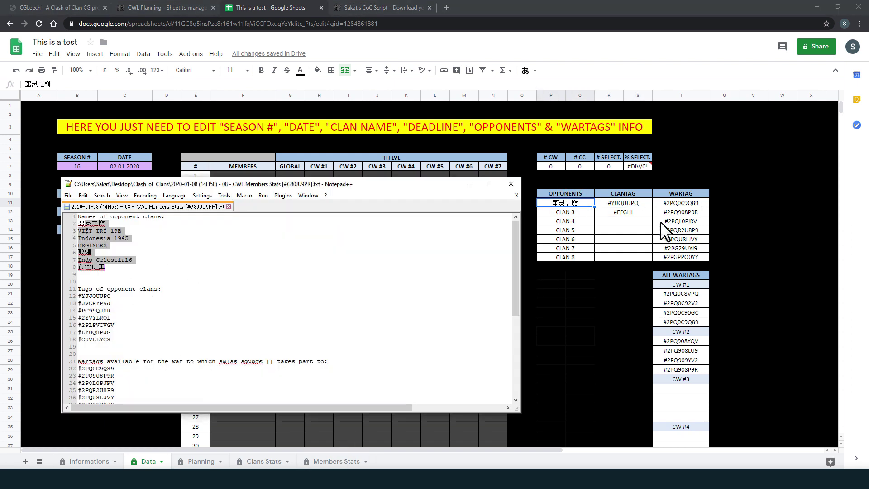
click(612, 303)
click(199, 462)
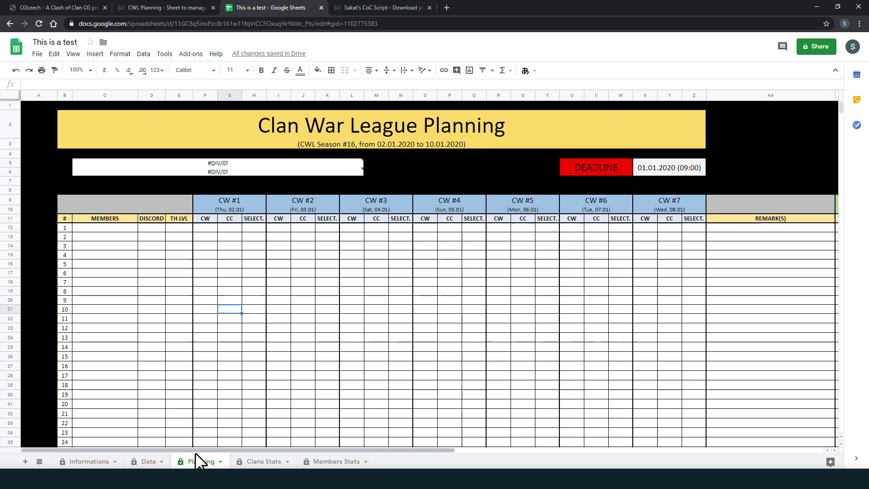
Step: In the CWL Members Stats text, select the individual member stats lines 33–47
click(333, 473)
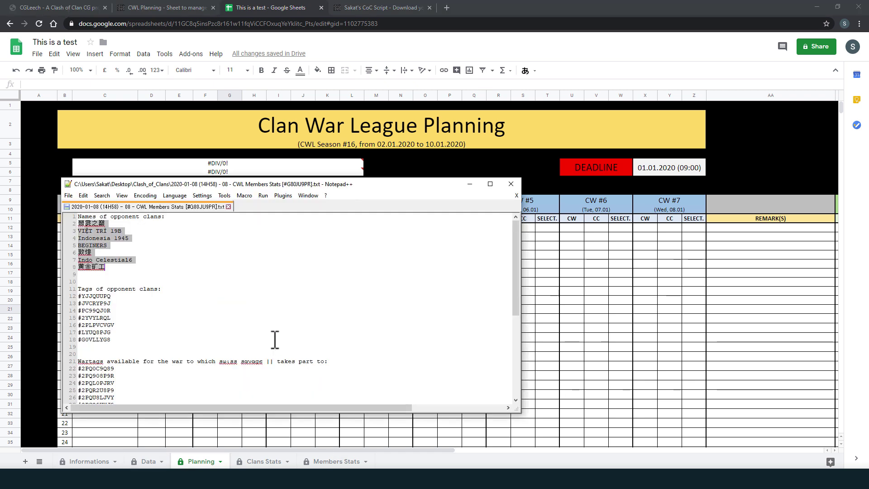
scroll(274, 339, down, 7)
drag(169, 400, 18, 282)
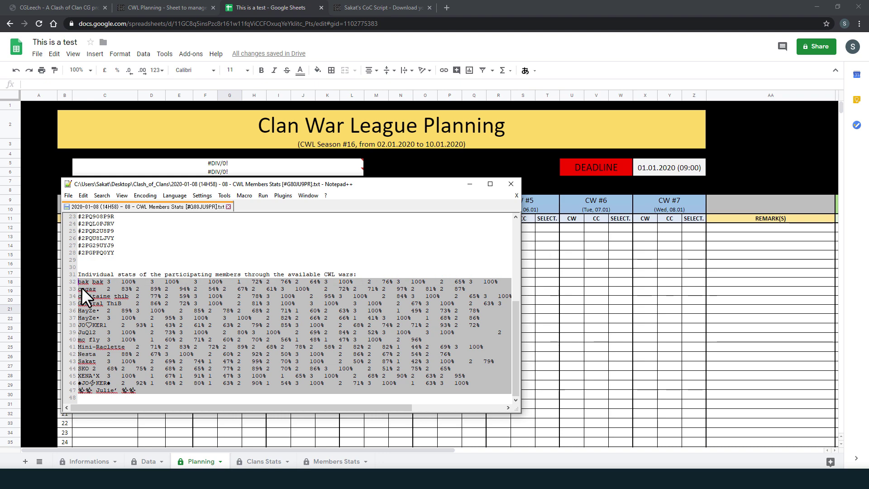
Step: Paste the member stats table into Excel Book1 starting at cell C4
key(alt+Tab)
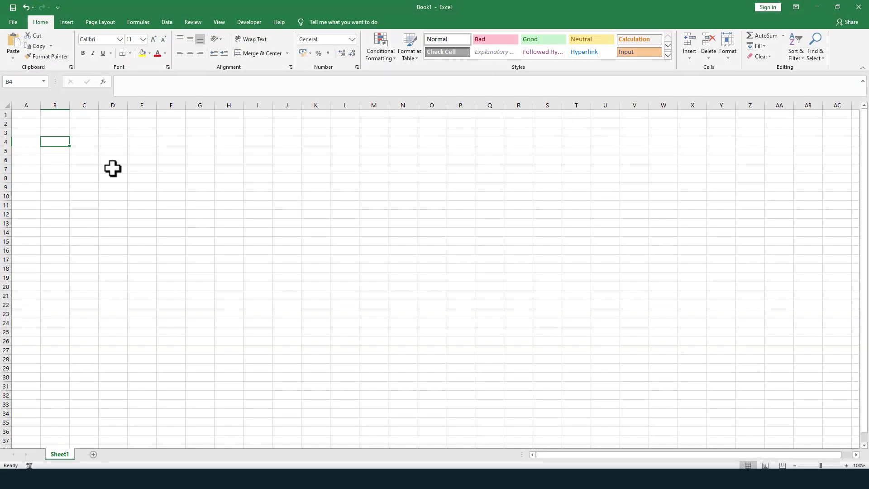
click(71, 142)
key(ctrl+v)
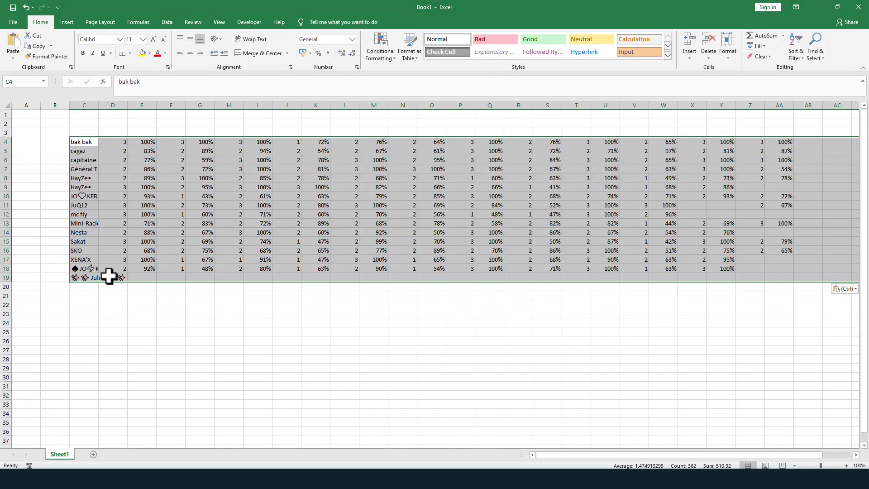
click(118, 296)
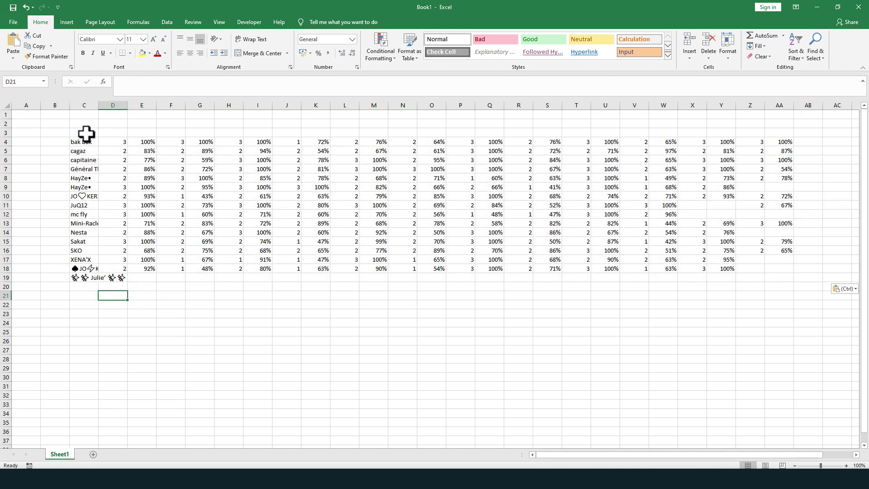
Step: Copy the 16 member names in C4:C19 and return to the Planning sheet
drag(81, 141, 86, 273)
key(ctrl+c)
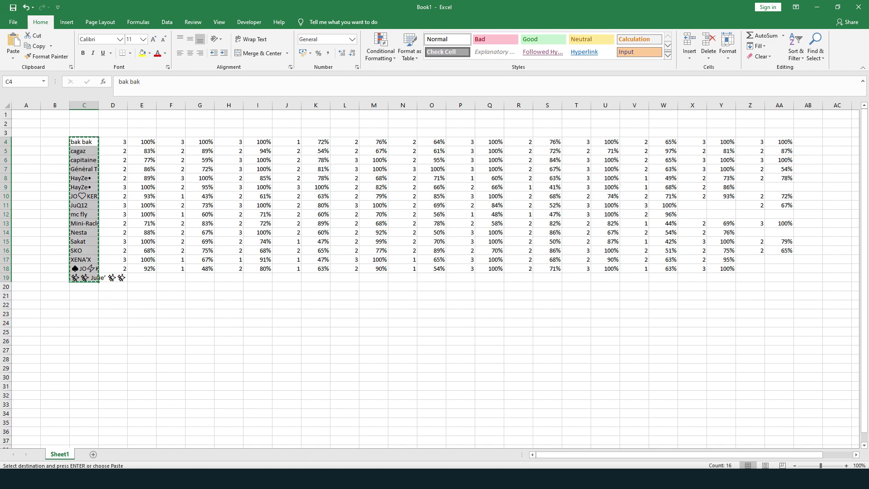
key(alt+Tab)
Step: Paste the names at C12, inspect them, then clear C12:C27 of the old member names
click(121, 243)
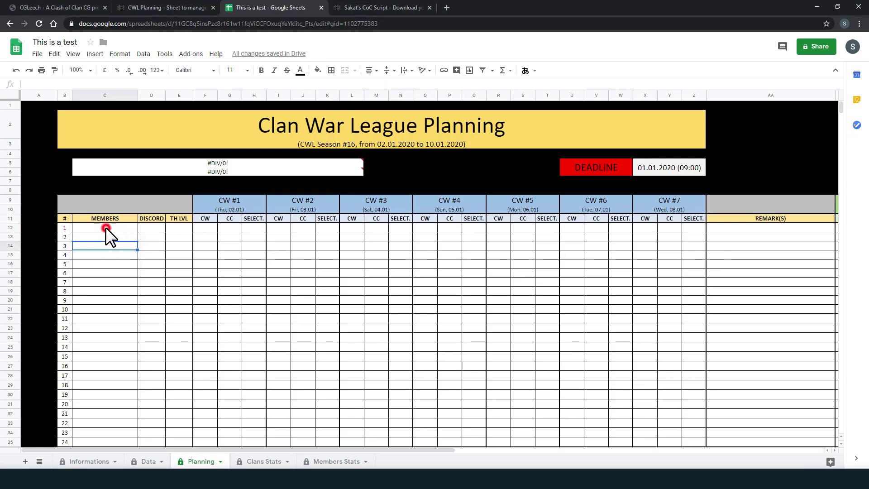
click(105, 227)
key(ctrl+v)
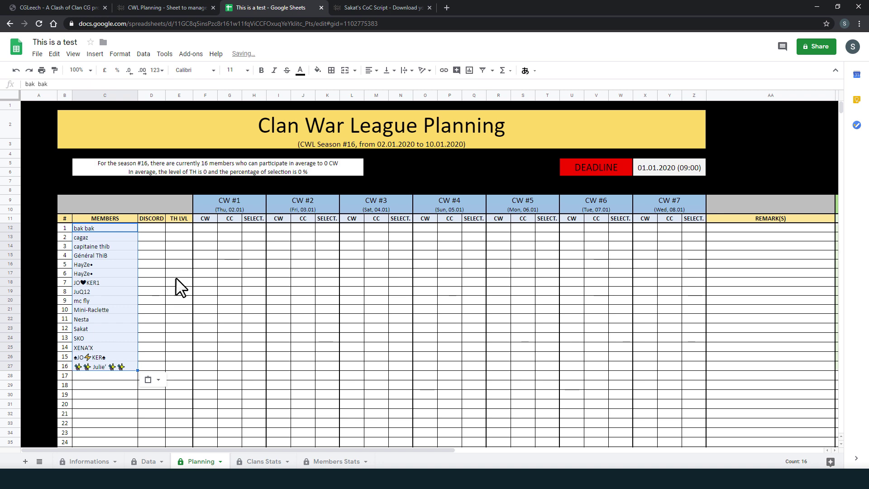
click(65, 309)
scroll(95, 300, down, 1)
click(103, 271)
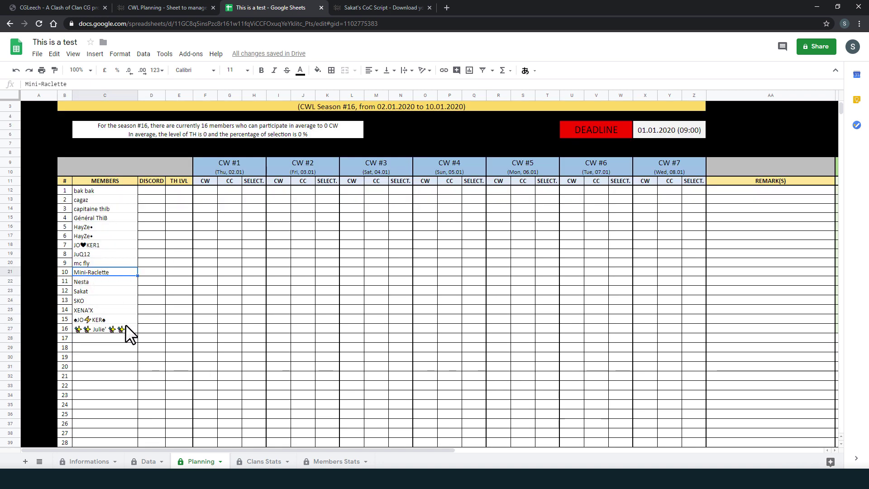
click(126, 326)
drag(126, 329, 105, 190)
key(Delete)
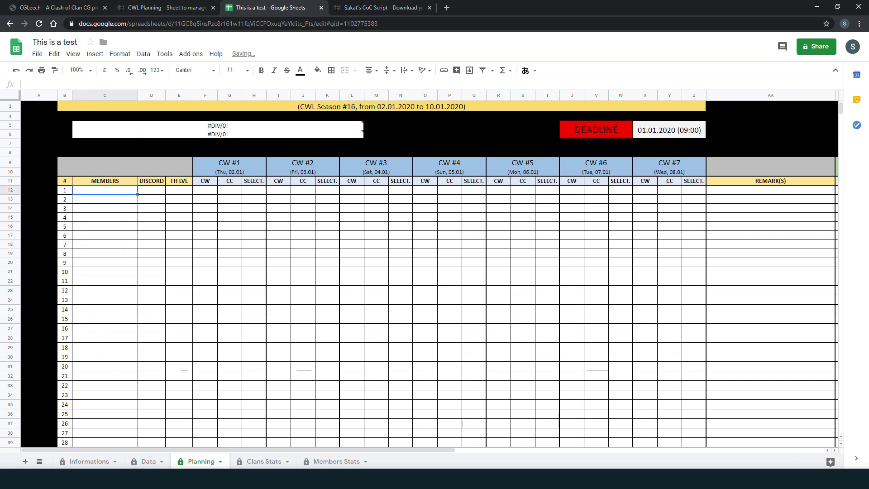
Step: Route the names through a new Notepad++ document as plain text and paste them into C12
key(alt+Tab)
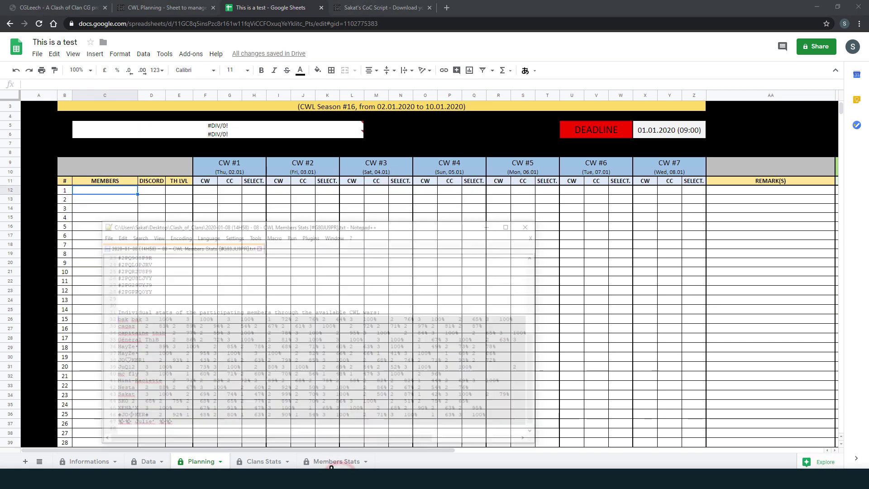
click(68, 195)
click(97, 148)
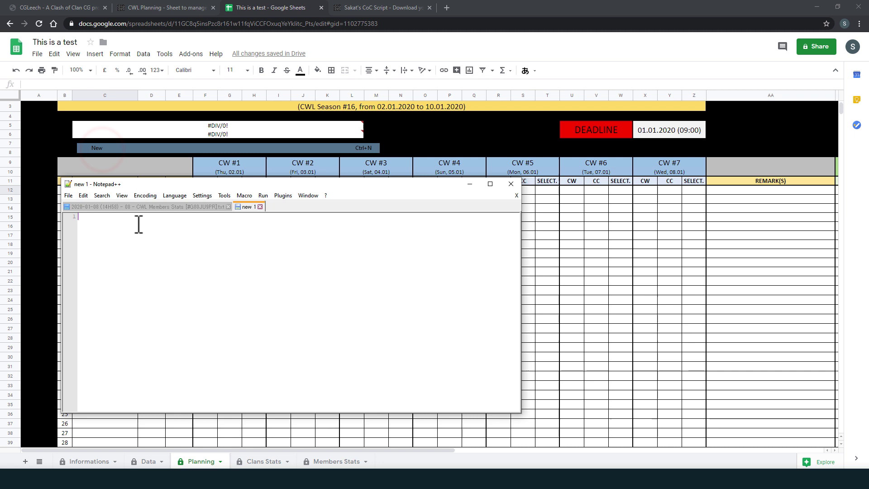
key(ctrl+v)
drag(260, 183, 579, 196)
key(ctrl+a)
key(ctrl+x)
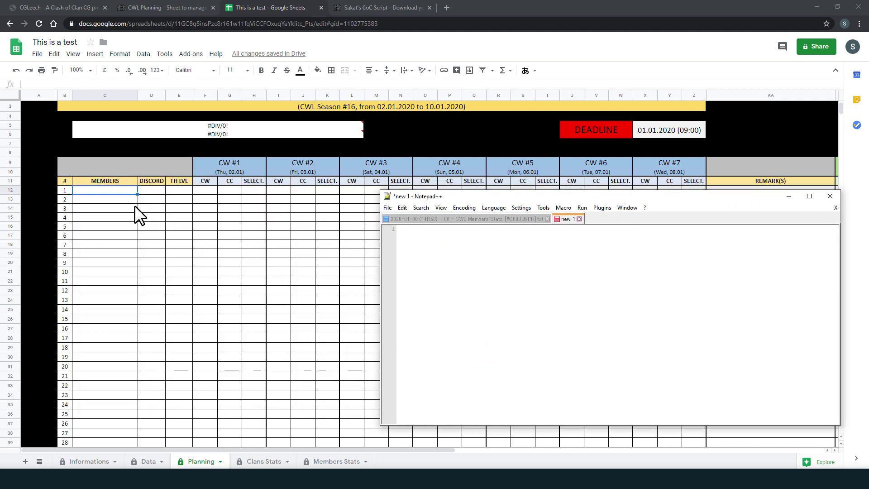
click(96, 188)
key(ctrl+v)
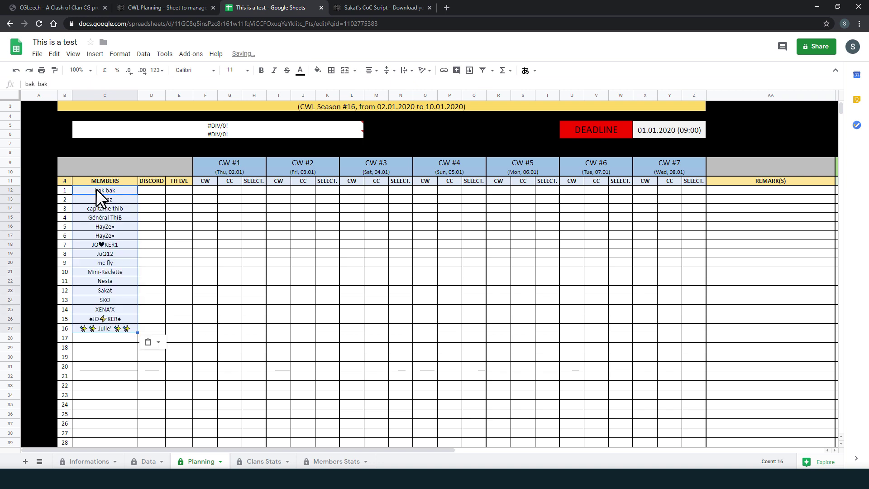
click(116, 352)
Step: Enter TH level 13 and fill it down the TH LVL column for all members
click(174, 191)
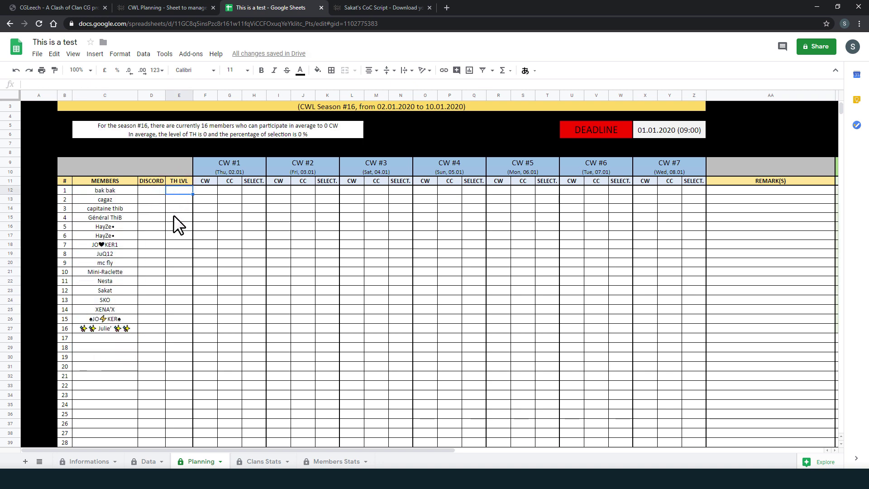
text(13)
key(Return)
text(13)
key(Return)
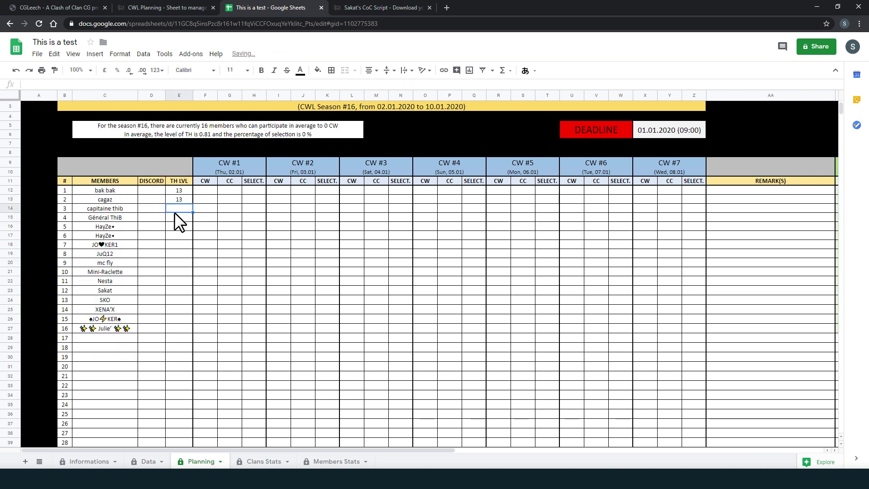
click(177, 207)
drag(193, 210, 179, 330)
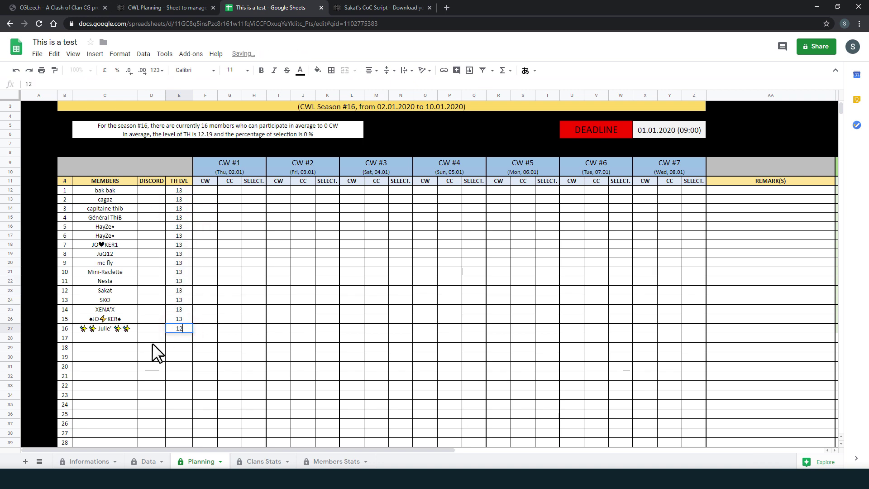
click(305, 336)
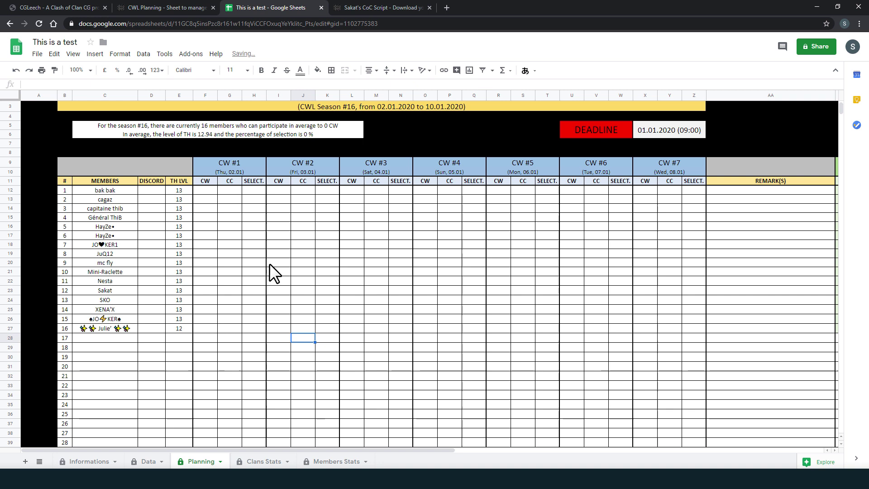
Step: Mark X availability for every member in the CW #1 column
click(200, 189)
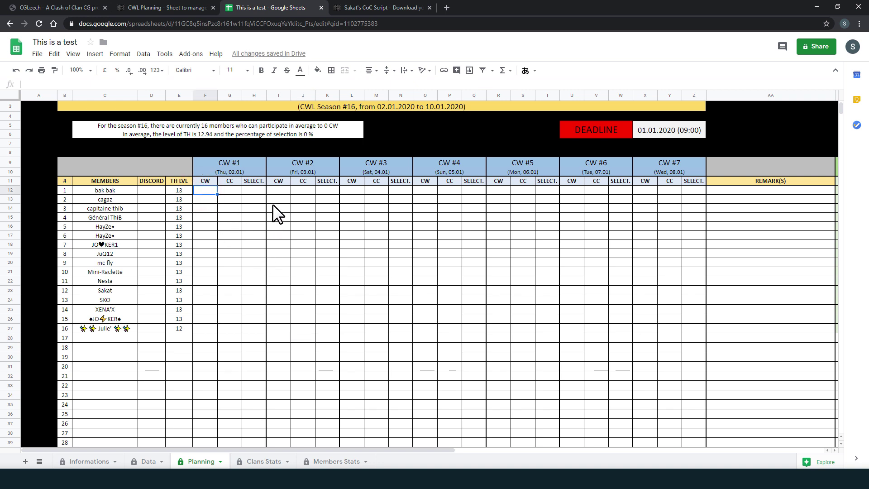
text(X)
key(Return)
text(X)
key(Return)
text(X)
key(Return)
text(X)
key(Return)
text(X)
key(Return)
text(X)
key(Return)
text(X)
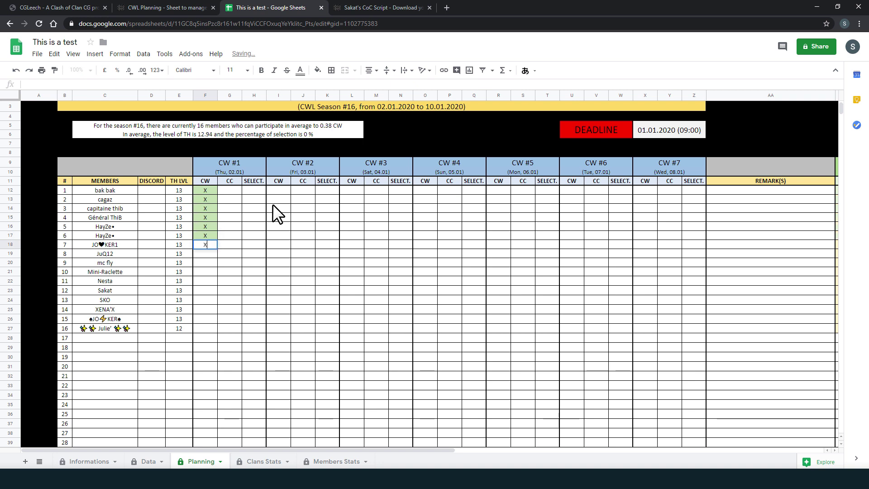
key(Return)
drag(216, 249, 216, 332)
drag(234, 300, 235, 299)
Step: Fill X marks down the CW #1 SELECT. column through member 15
click(254, 189)
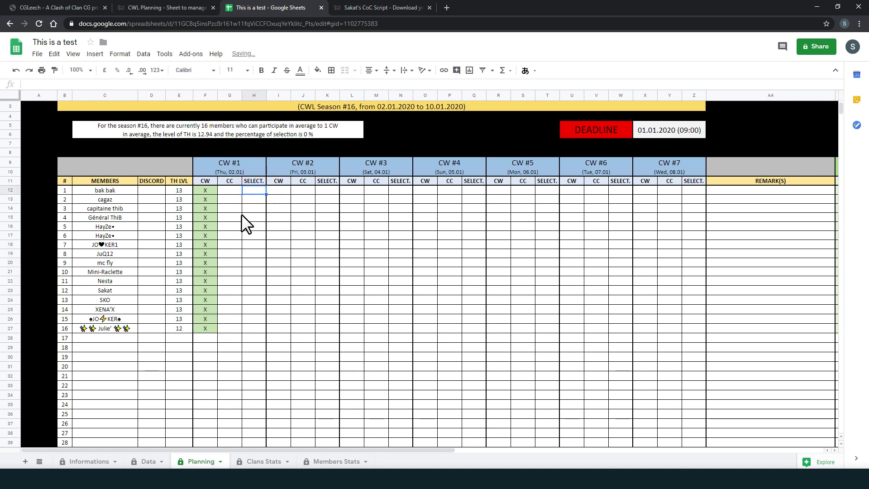
text(X)
key(Return)
text(X)
key(Return)
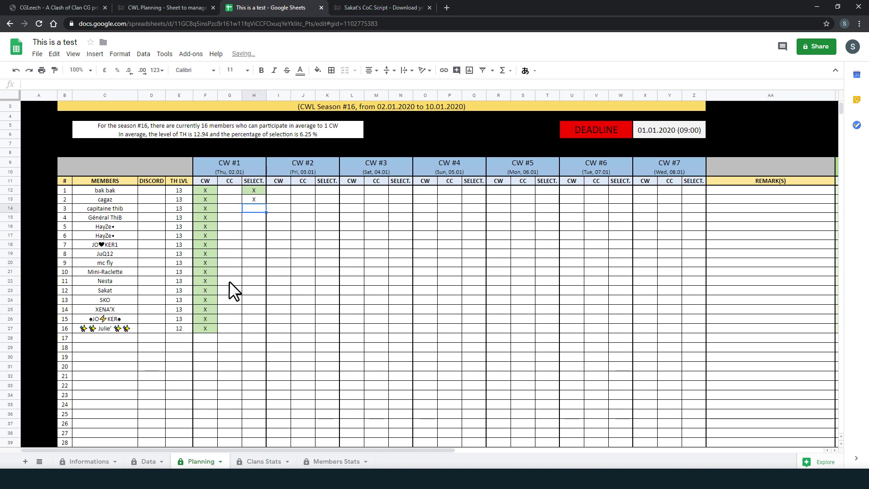
text(X)
key(Return)
click(256, 208)
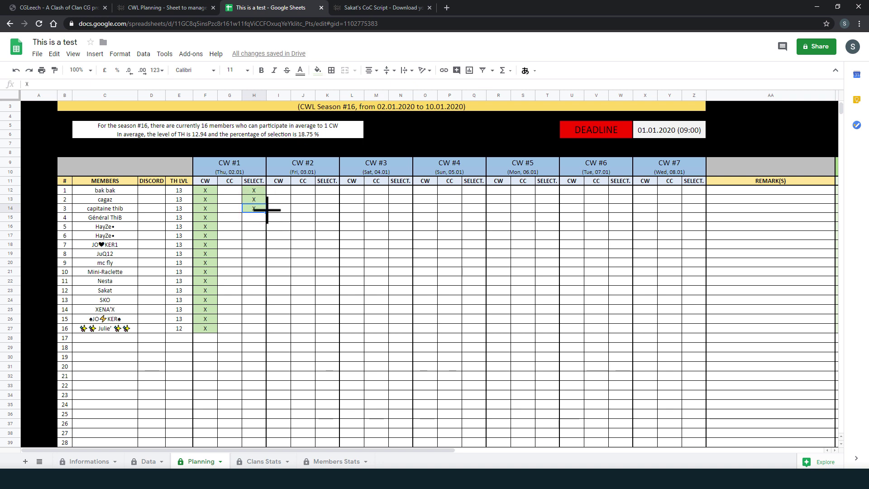
drag(266, 211, 257, 321)
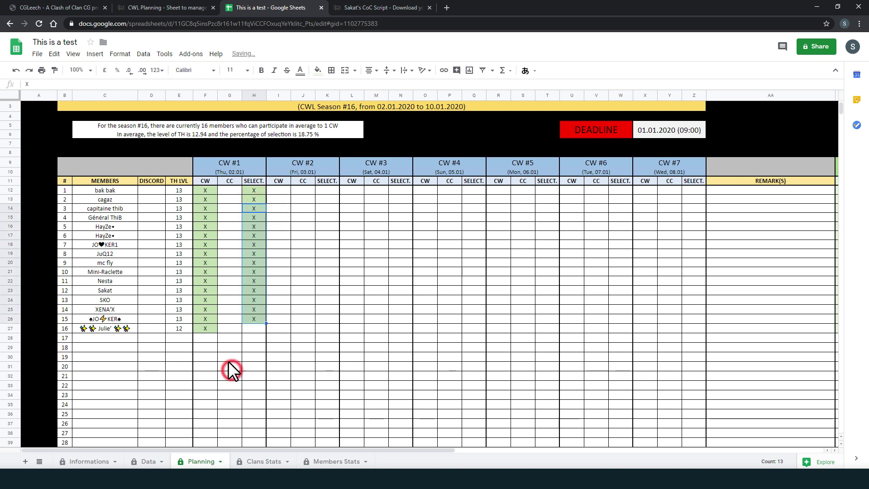
Step: Copy the CW #1 mark block F12:H27 into the CW #2 through CW #7 blocks
drag(216, 191, 248, 326)
key(ctrl+c)
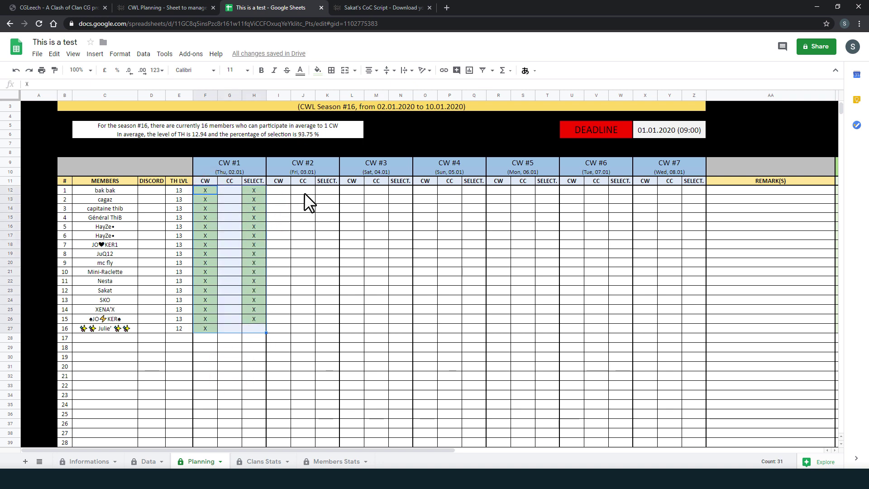
click(285, 190)
key(ctrl+v)
click(346, 190)
key(ctrl+v)
click(419, 190)
key(ctrl+v)
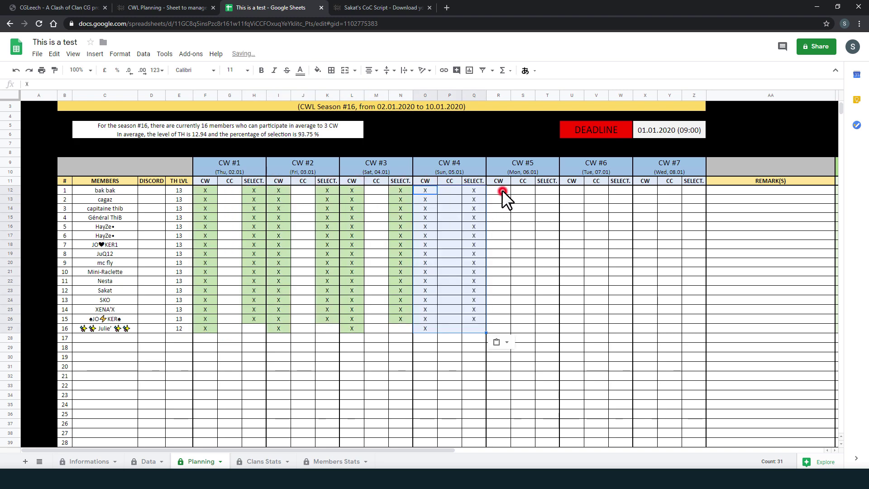
click(500, 190)
key(ctrl+v)
click(571, 191)
key(ctrl+v)
click(642, 191)
key(ctrl+v)
click(302, 385)
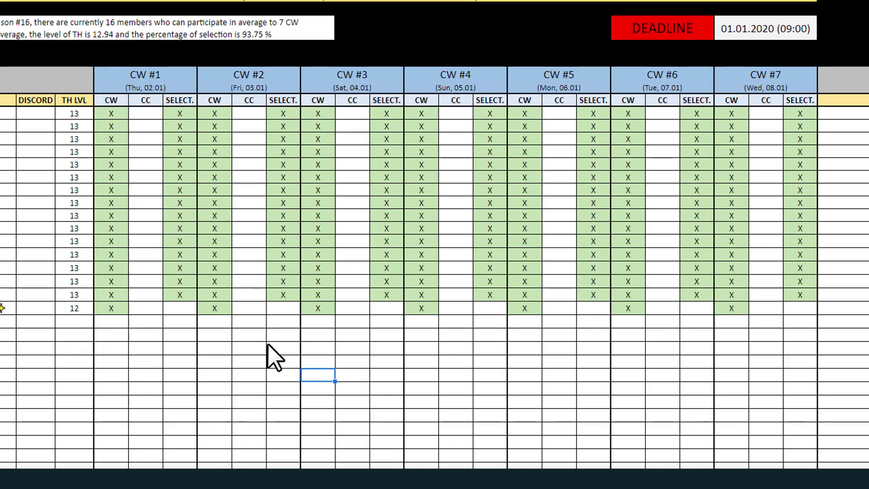
Step: Delete several CW #1 availability X marks, leaving 7 players flagged missing
scroll(204, 358, down, 10)
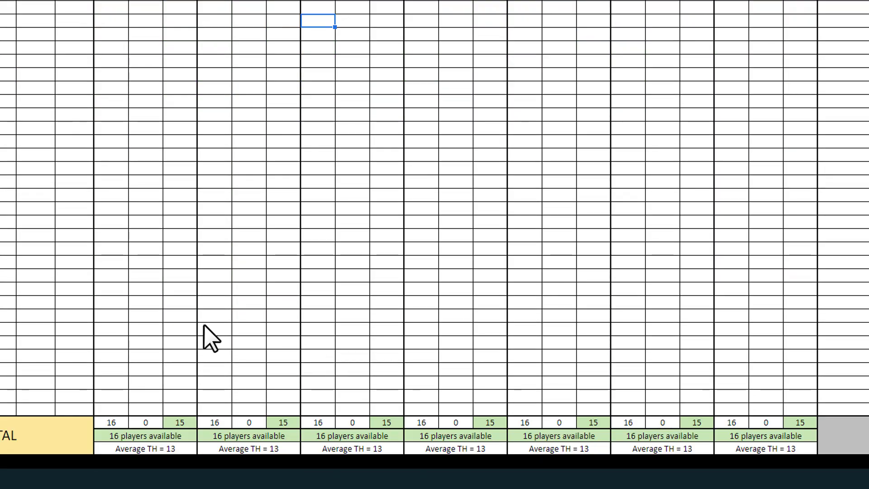
scroll(136, 421, down, 1)
scroll(194, 246, up, 10)
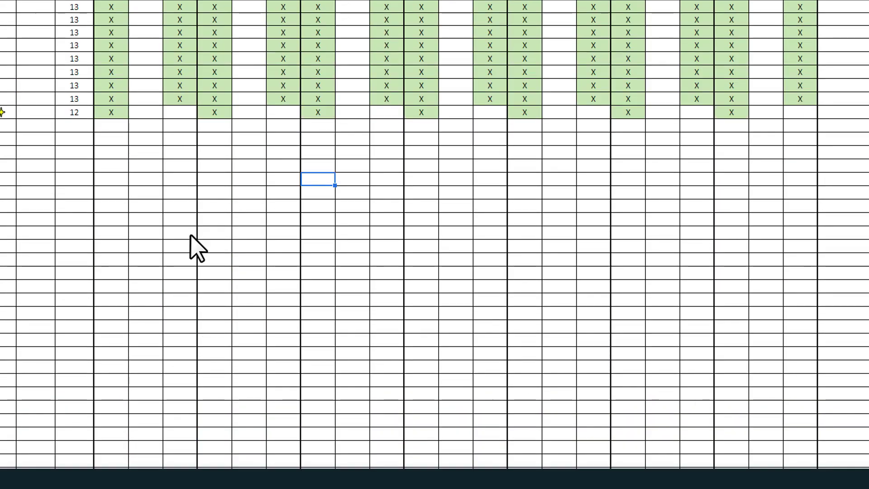
drag(107, 140, 107, 18)
key(Delete)
Step: Undo the deletion to restore the CW #1 availability X marks
scroll(152, 136, down, 10)
click(141, 237)
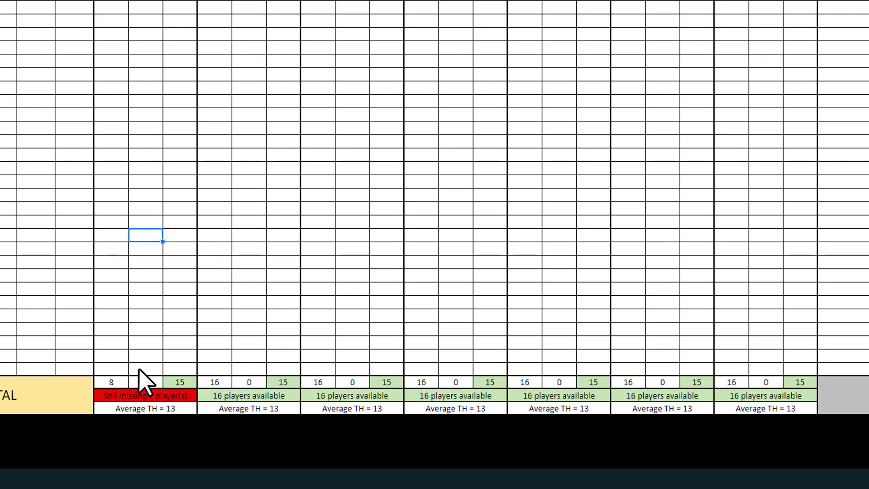
scroll(149, 334, up, 5)
key(ctrl+z)
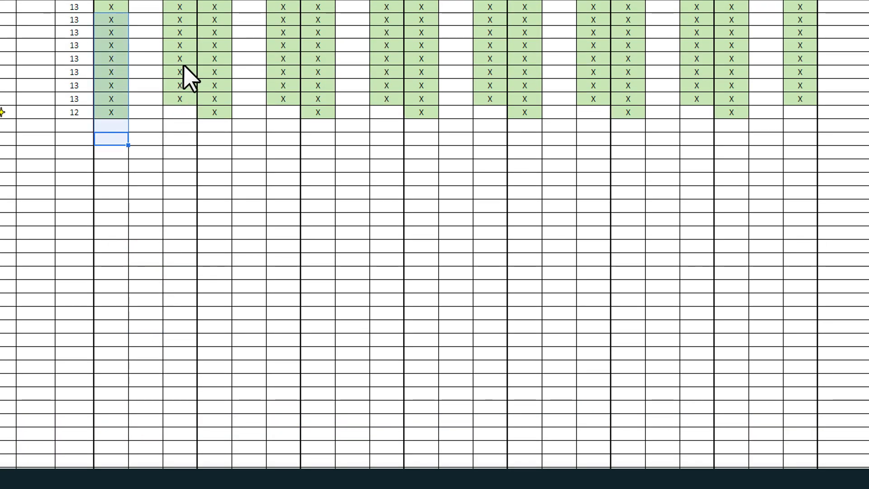
Step: Remove three CW #1 SELECT. marks to test the warning and check the CW #1 totals
drag(177, 61, 178, 31)
key(Delete)
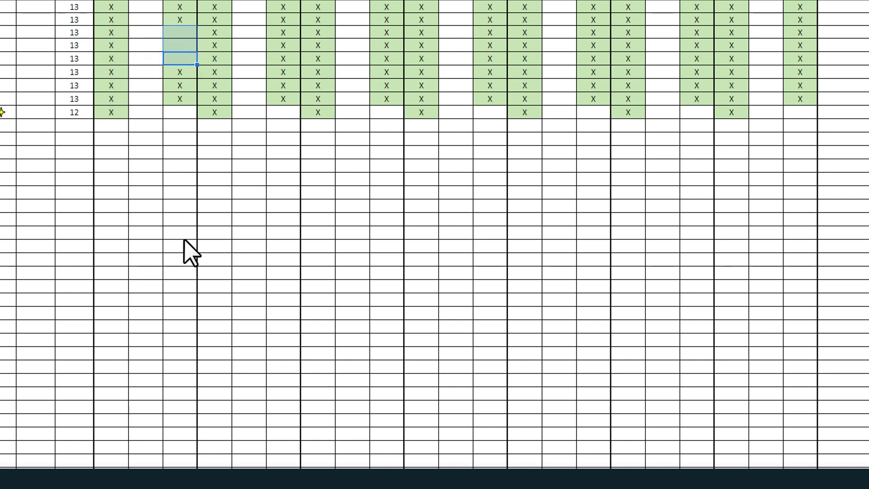
scroll(190, 251, down, 5)
click(179, 251)
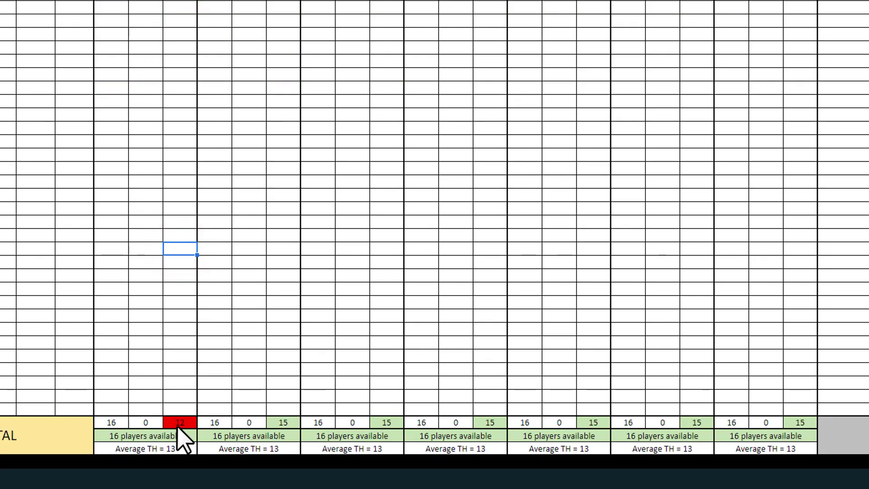
scroll(183, 362, up, 5)
click(180, 274)
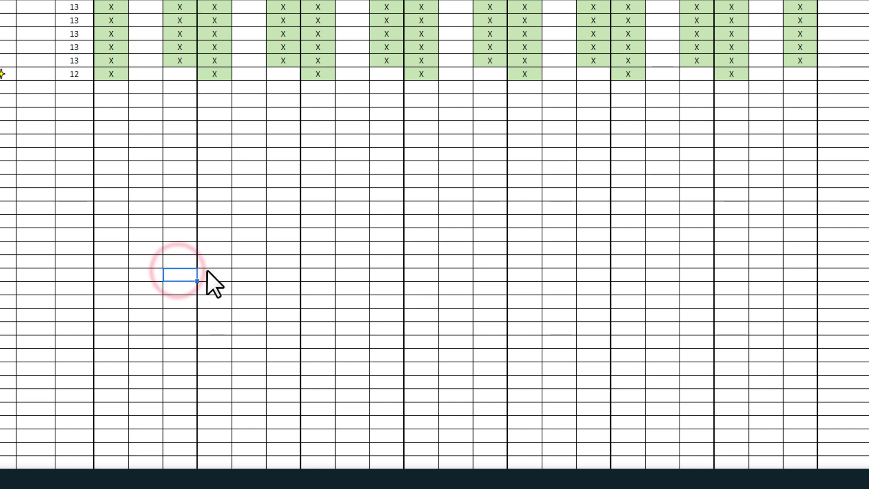
scroll(212, 281, down, 3)
click(156, 427)
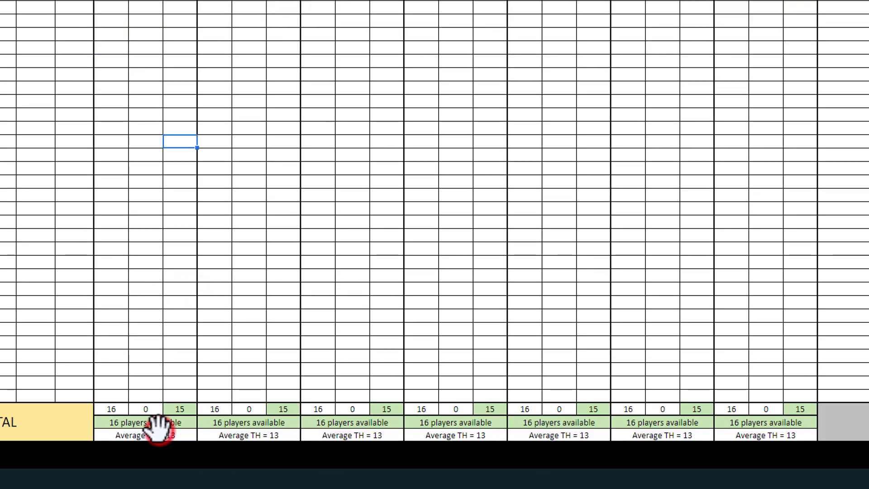
scroll(595, 345, up, 5)
click(390, 337)
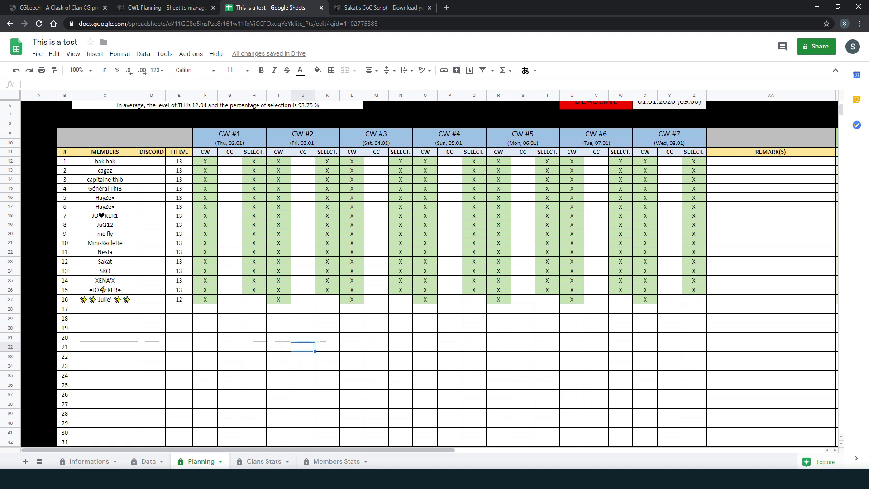
Step: Look over the Clans Stats sheet and clear its range selection
click(252, 460)
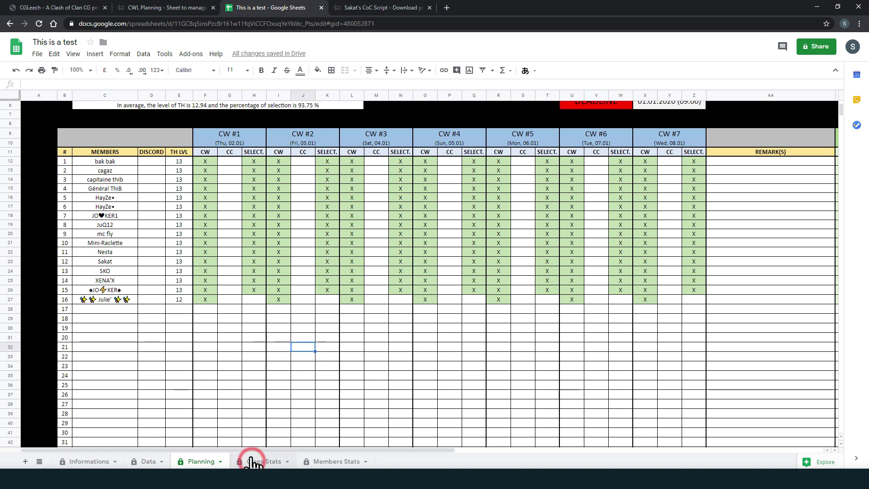
click(316, 381)
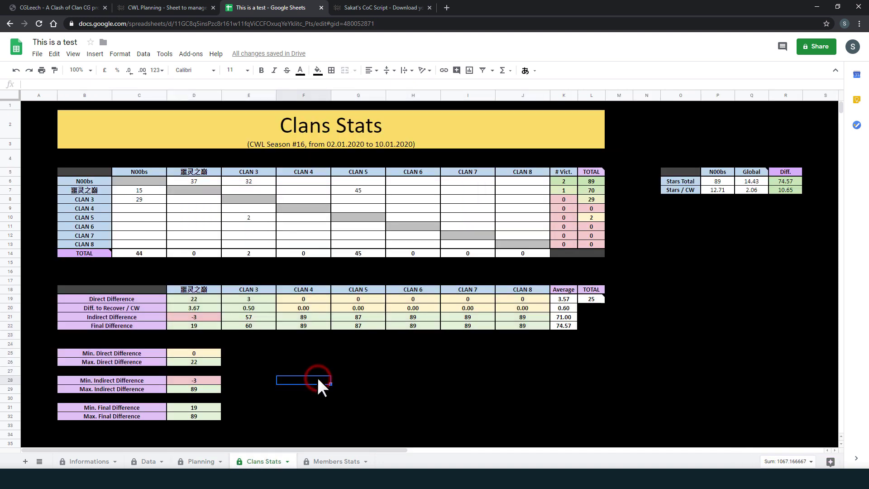
click(409, 181)
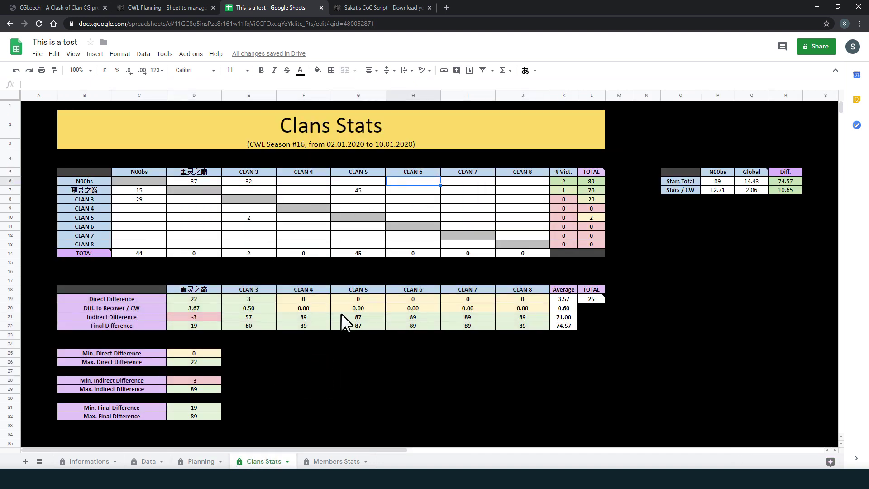
Step: On Members Stats, inspect the empty CW #1 stats area, then switch to Notepad++'s blank tab
click(319, 461)
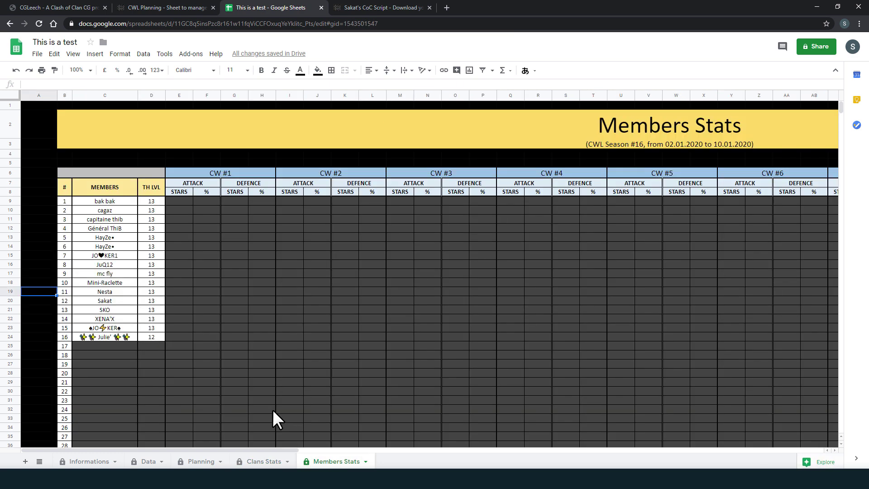
click(292, 281)
key(Right)
key(Right)
key(Right)
key(Right)
key(Right)
key(Right)
key(Right)
key(Right)
key(Right)
key(Right)
key(Right)
key(Right)
key(Right)
key(Right)
key(Right)
key(Right)
key(Right)
key(Right)
key(Right)
key(Right)
key(Right)
key(Right)
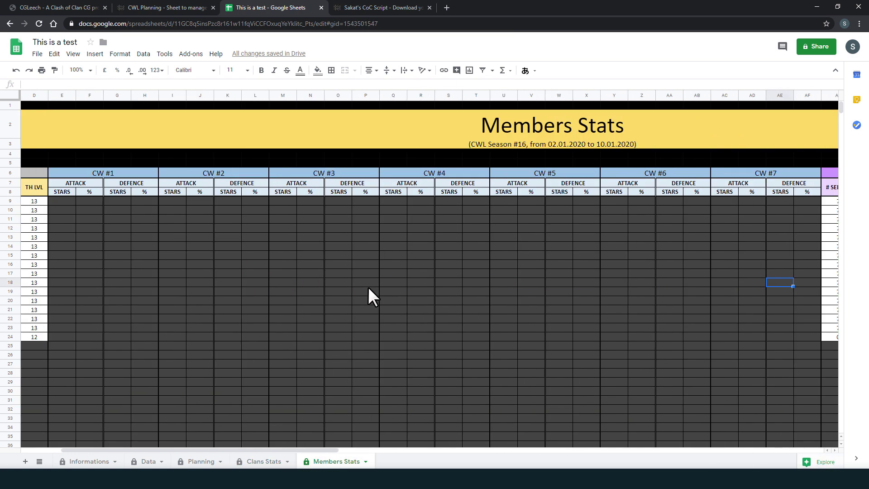
key(Left)
key(Left)
key(Left)
key(Left)
key(Left)
key(Left)
key(Left)
key(Left)
key(Left)
key(Left)
key(Left)
key(Left)
key(Left)
key(Left)
key(Left)
key(Left)
key(Left)
key(Left)
key(Left)
key(Left)
key(Left)
key(Left)
key(Left)
key(Left)
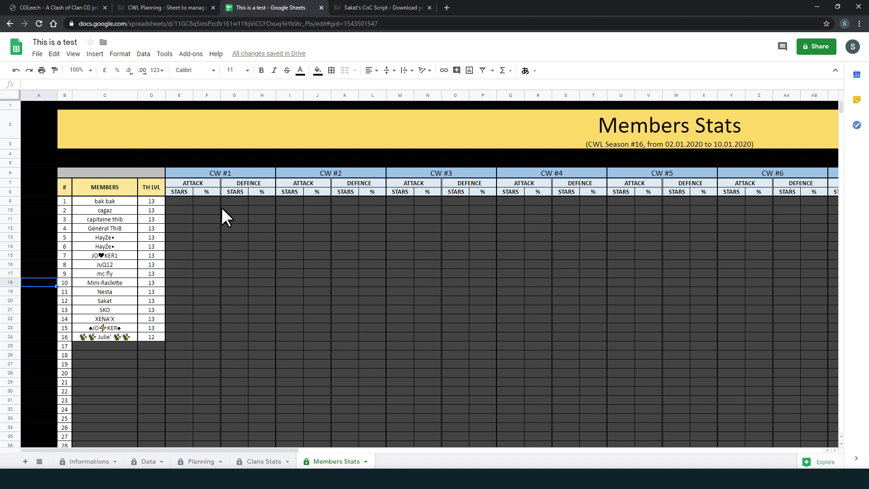
drag(183, 202, 267, 246)
drag(278, 279, 326, 286)
click(213, 337)
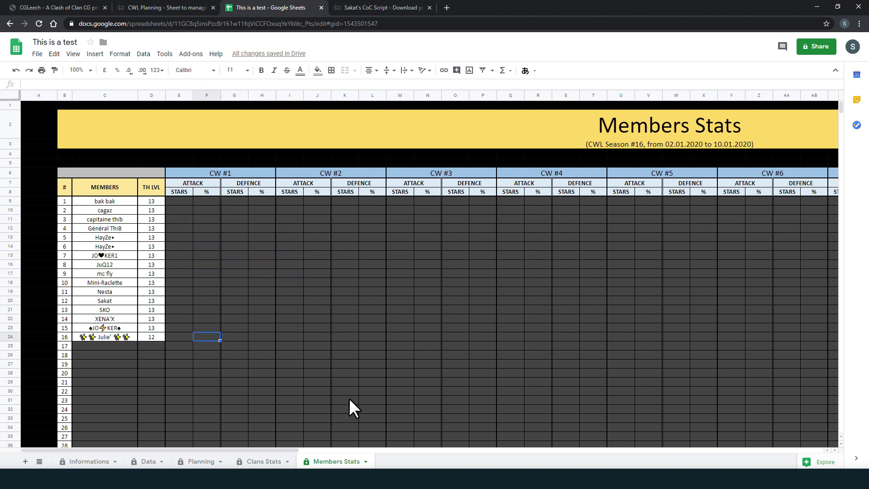
key(alt+Tab)
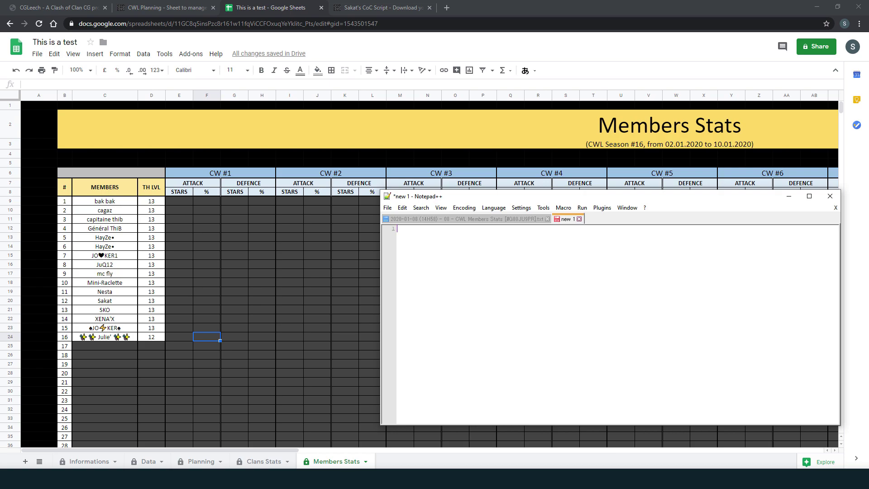
Step: Copy the attack and defence stats block D4:AA18 from Excel Book1
click(423, 478)
click(170, 367)
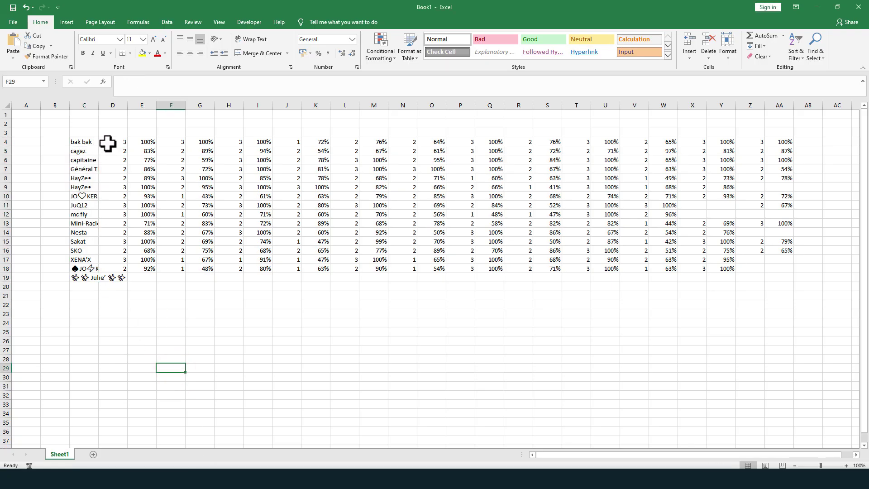
drag(106, 142, 725, 268)
drag(769, 268, 770, 268)
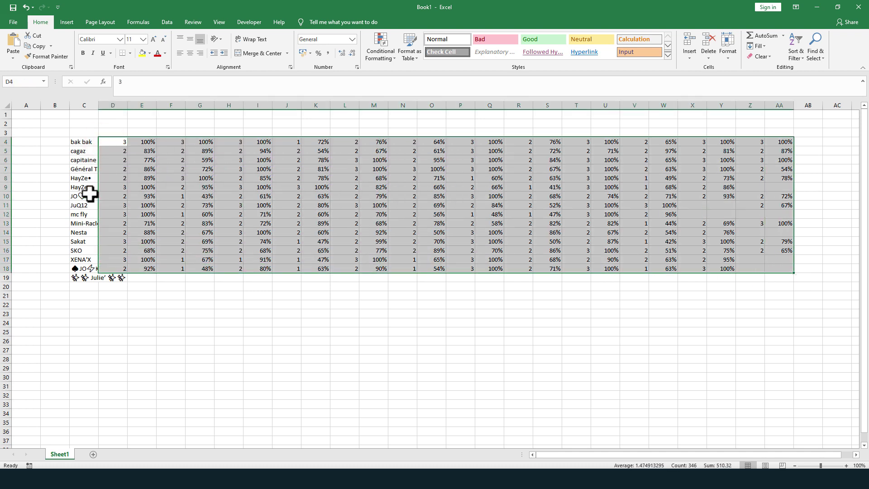
key(ctrl+c)
Step: Test-paste the stats into Notepad++'s "new 1" tab, then delete the pasted text
key(alt+Tab)
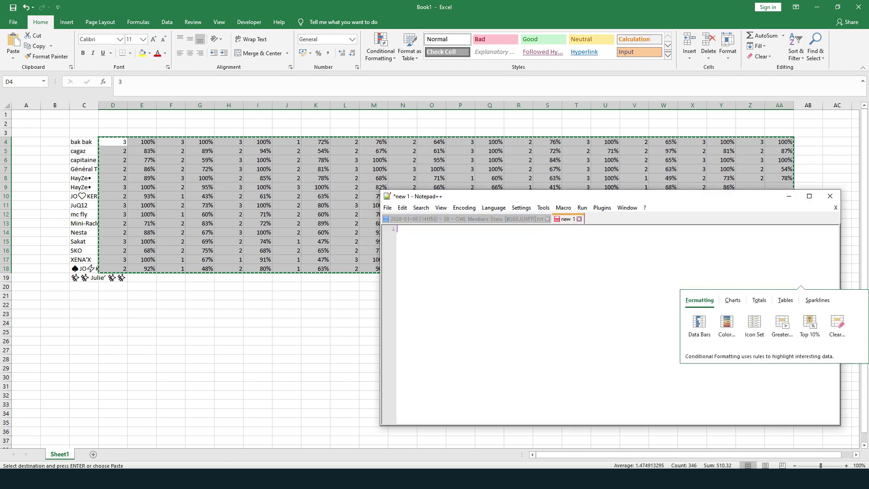
key(ctrl+v)
key(ctrl+a)
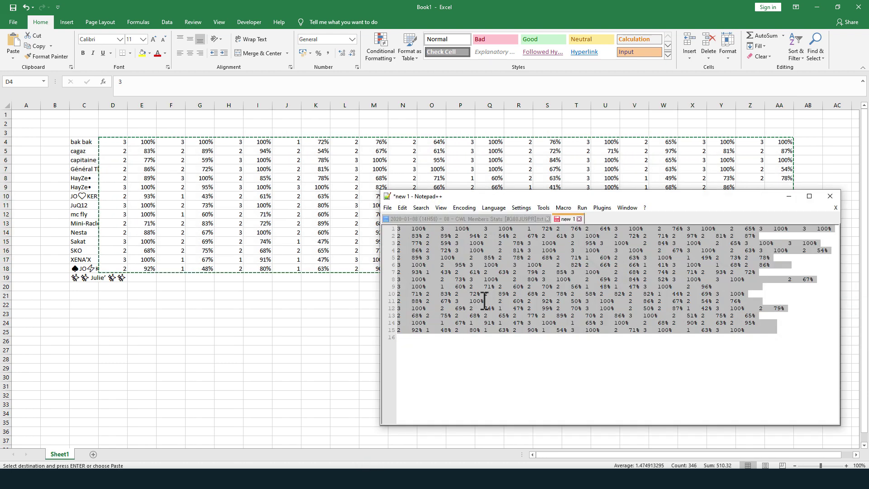
key(Delete)
click(209, 474)
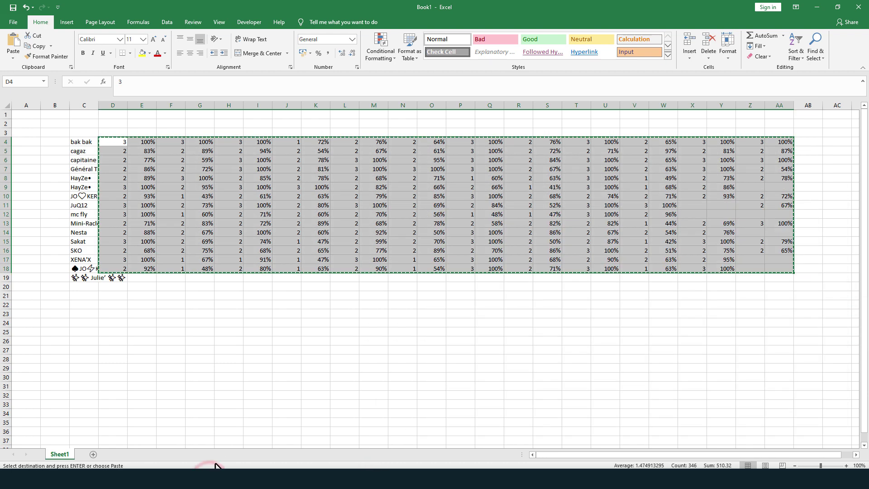
Step: Paste the attack and defence stats into Members Stats starting at E9
key(alt+Tab)
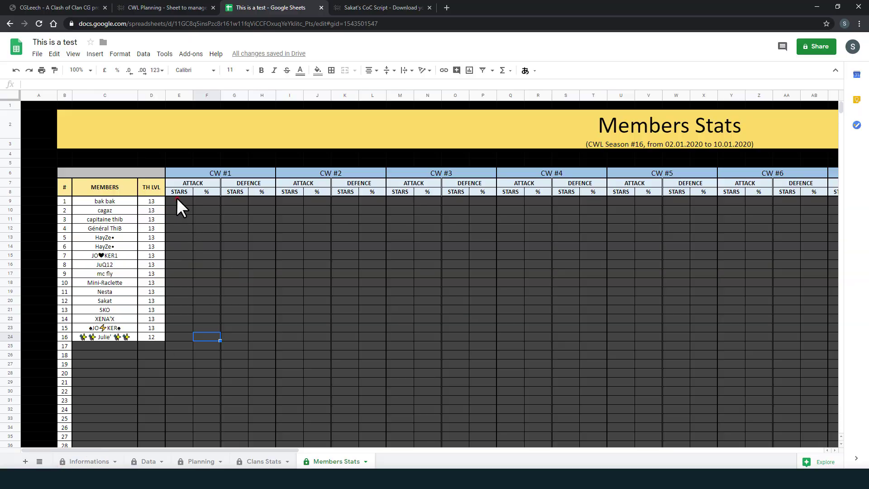
click(177, 199)
key(ctrl+v)
click(234, 359)
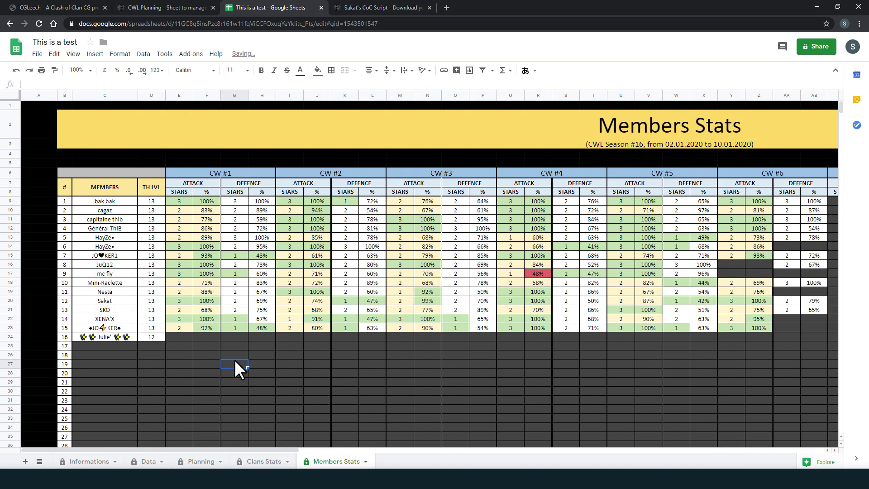
key(Right)
key(Right)
key(Right)
key(Right)
key(Right)
key(Right)
key(Right)
key(Right)
key(Right)
key(Right)
key(Right)
key(Right)
key(Right)
key(Right)
key(Right)
key(Right)
key(Right)
key(Right)
key(Right)
key(Right)
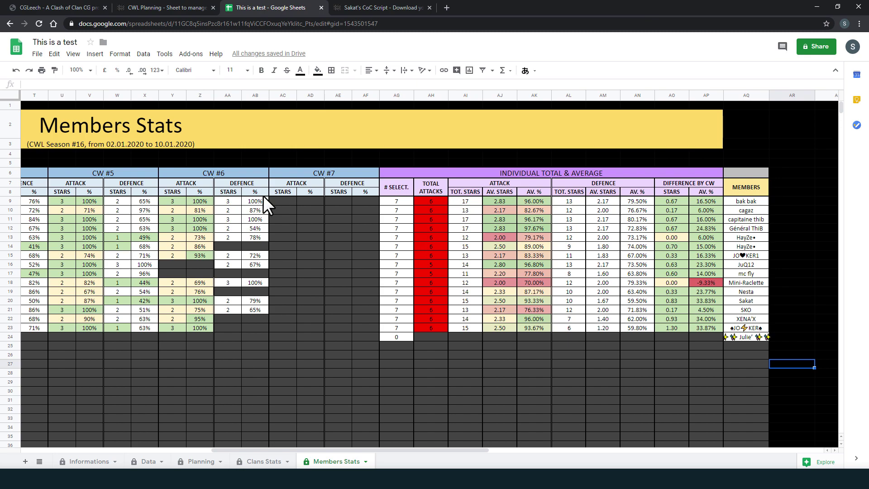
Step: Review the empty CW #7 block and the ATTACK, DEFENCE and DIFFERENCE BY CW total columns
drag(287, 172, 368, 392)
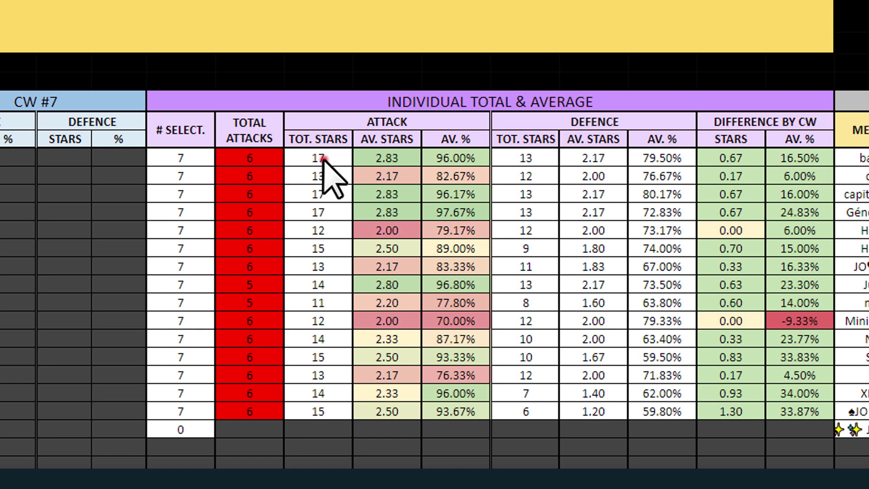
drag(324, 158, 475, 132)
click(375, 159)
drag(439, 156, 475, 320)
drag(402, 121, 427, 343)
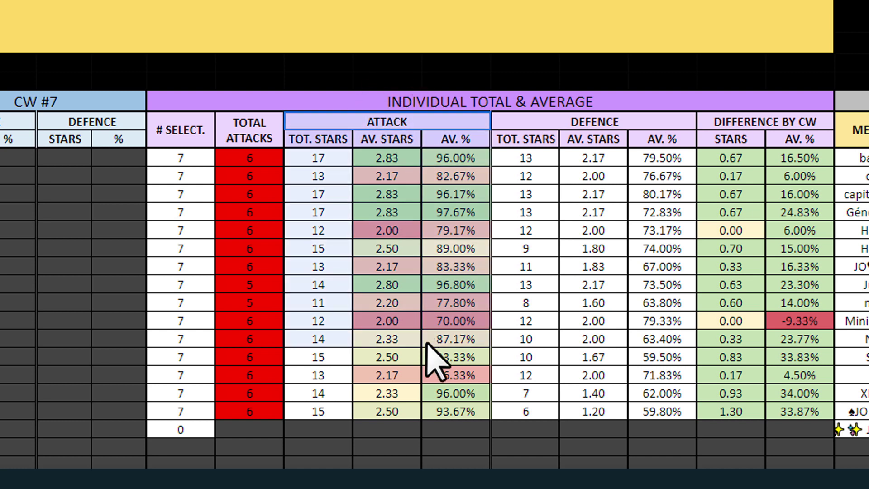
drag(560, 121, 587, 313)
drag(738, 123, 799, 412)
Step: Inspect members' differences such as 0.67, 0.83, 33.83%, 0.00 and -9.33%
click(731, 154)
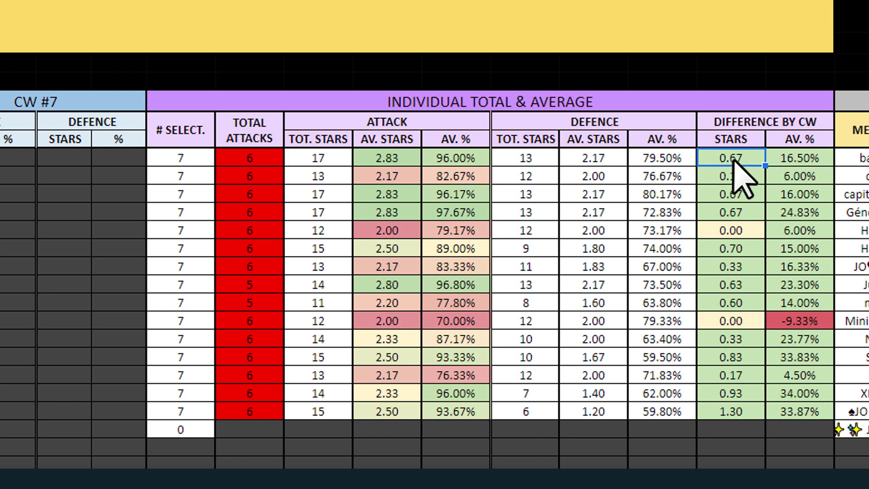
click(731, 157)
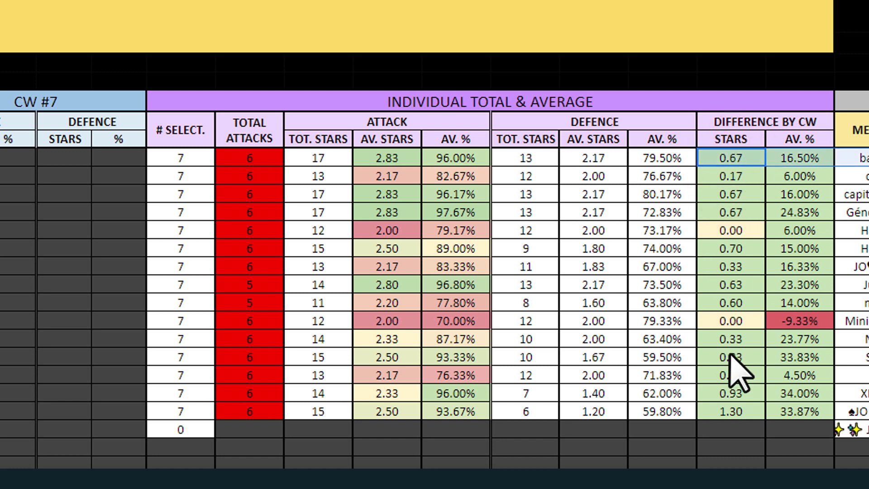
click(854, 358)
click(730, 361)
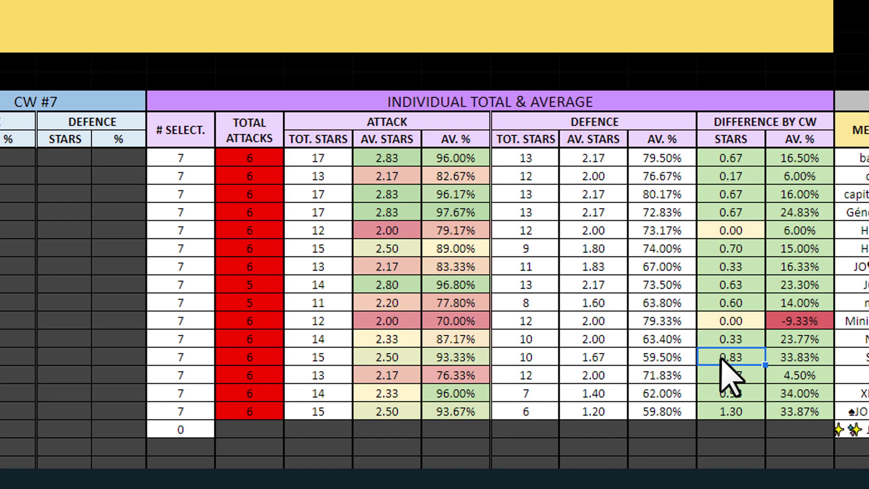
click(792, 358)
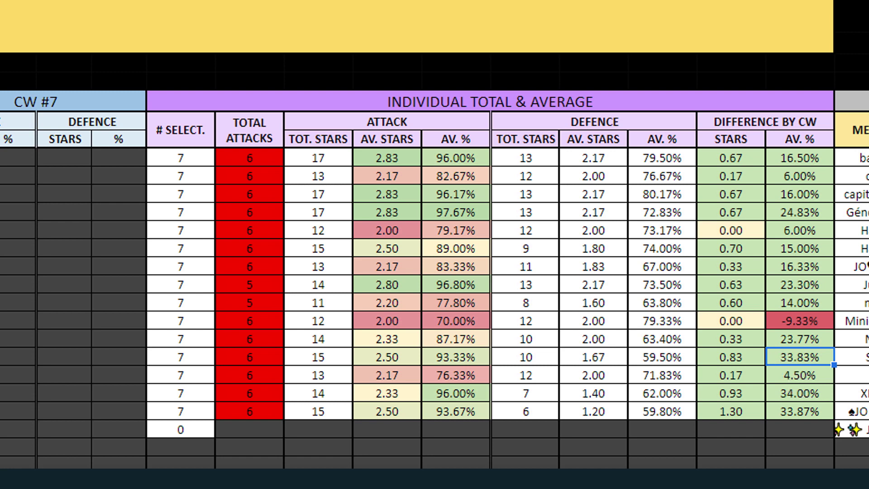
click(732, 321)
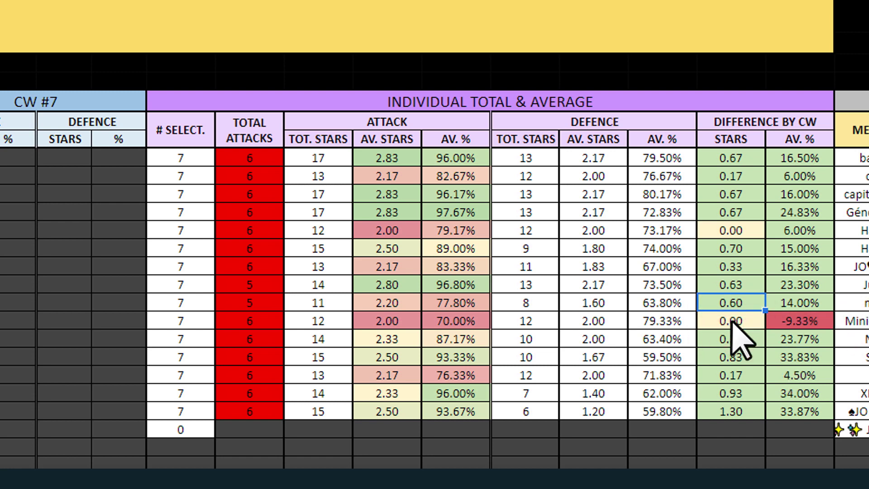
key(Right)
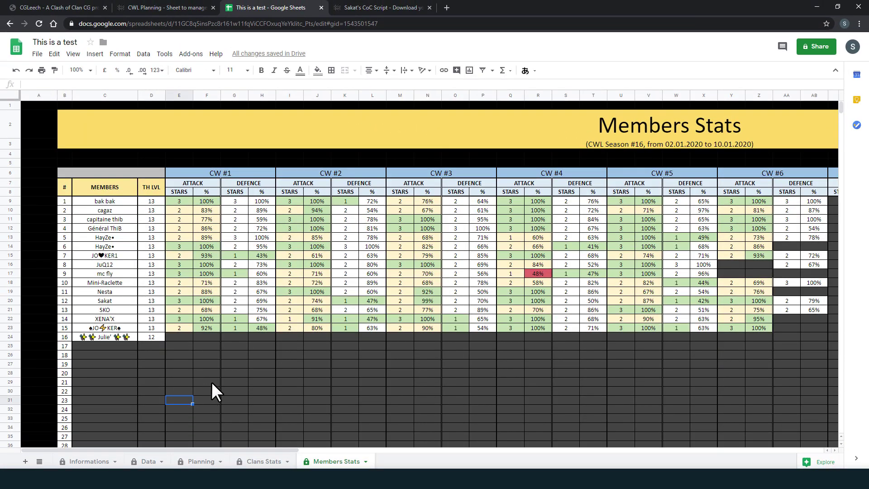
click(218, 372)
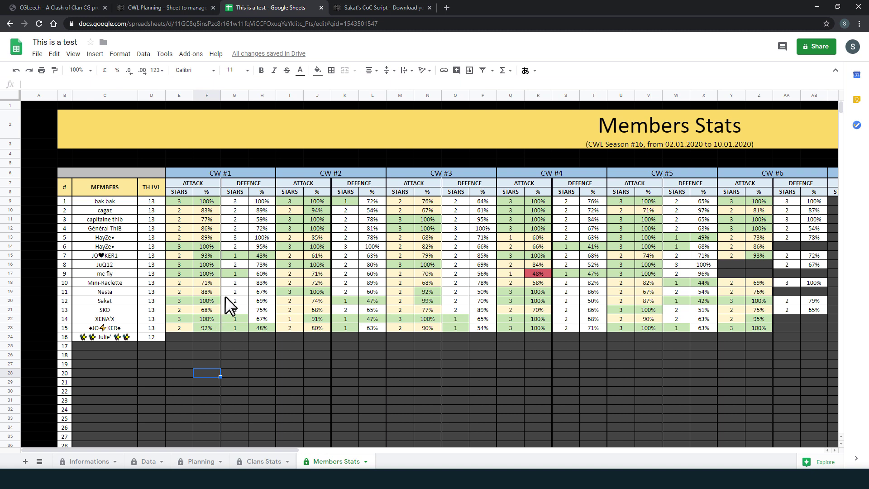
Step: Check the forum thread's clan-stats note, then search CGLeech for the Valais clan's tag
click(55, 8)
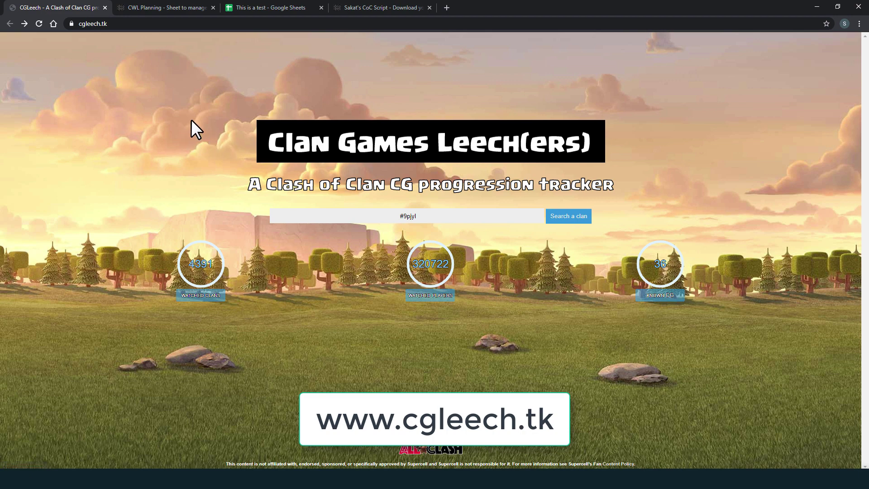
click(162, 6)
scroll(387, 301, down, 10)
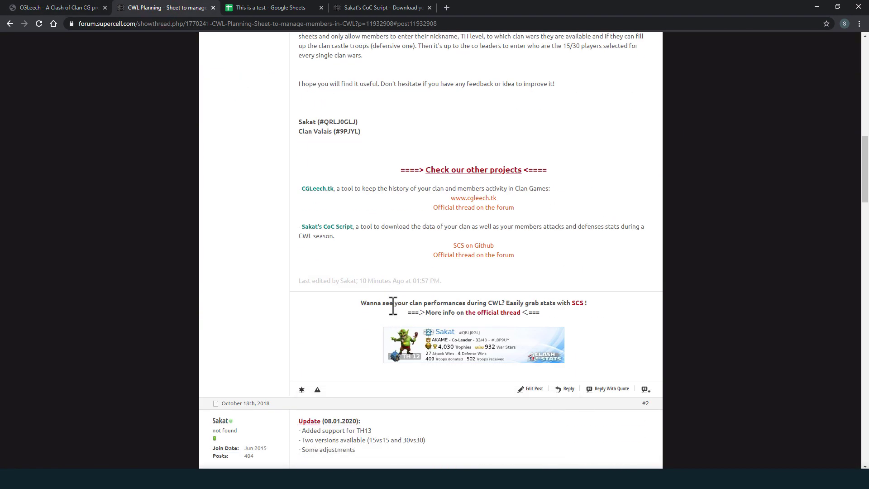
drag(430, 188, 469, 207)
click(471, 208)
click(61, 6)
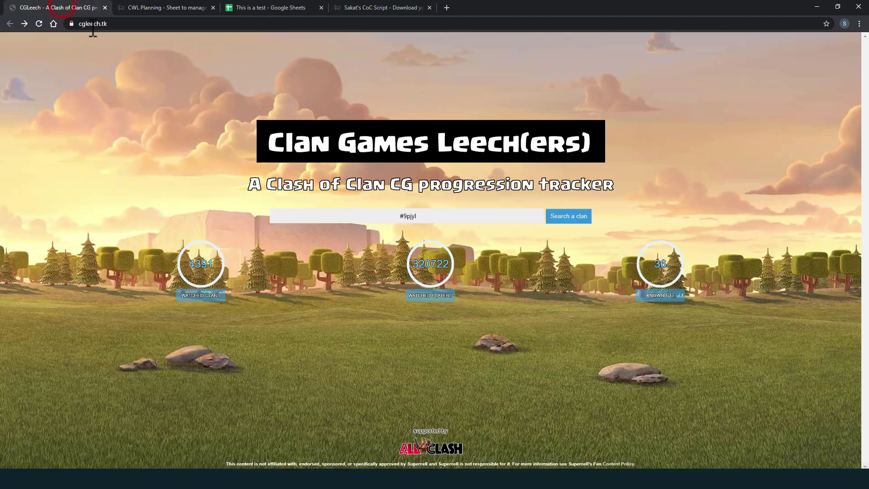
click(571, 217)
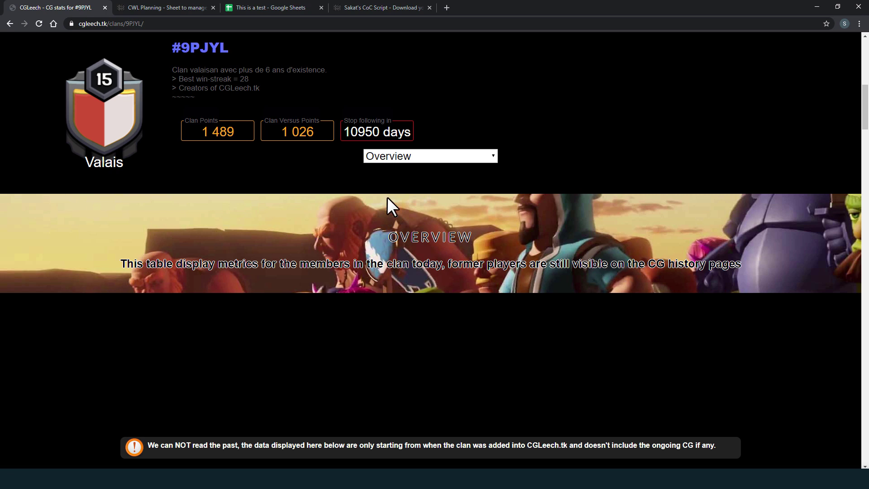
Step: Select the 2018-07-16 > 2018-07-23 Clan Games period in the Overview dropdown
click(390, 158)
scroll(408, 262, down, 4)
scroll(393, 276, up, 4)
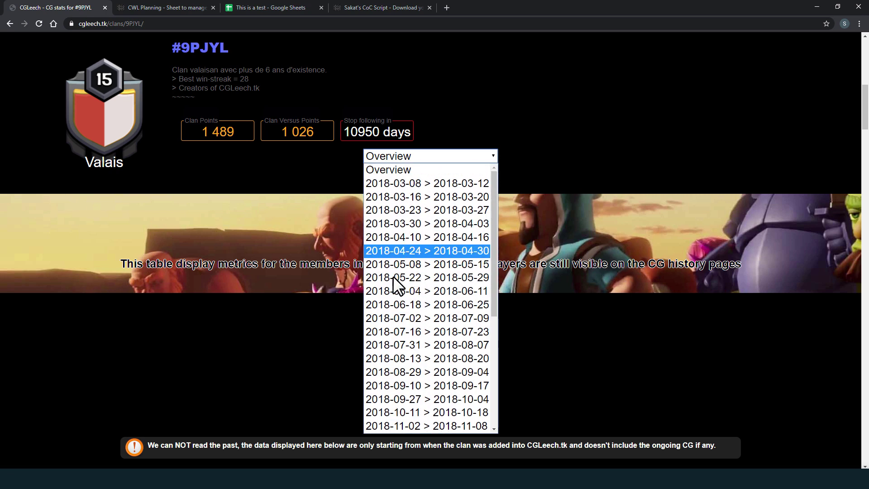
click(411, 329)
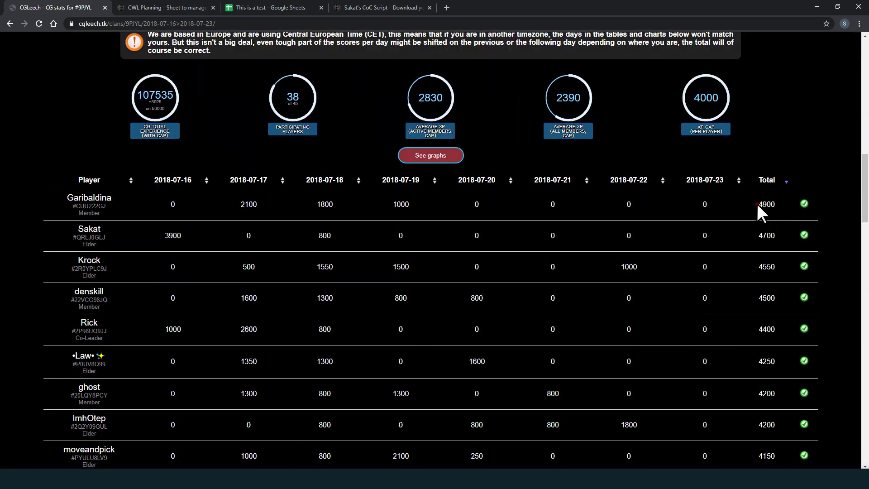
Step: Review the per-player XP table, top and low scorers, and the graph, then return to the top
drag(760, 204, 806, 384)
click(29, 170)
scroll(710, 299, down, 20)
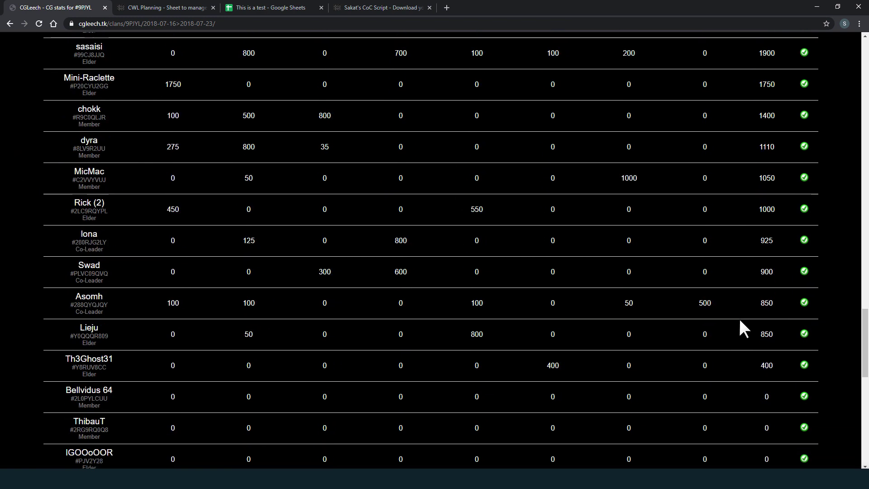
drag(776, 288, 25, 272)
click(25, 271)
scroll(45, 303, down, 4)
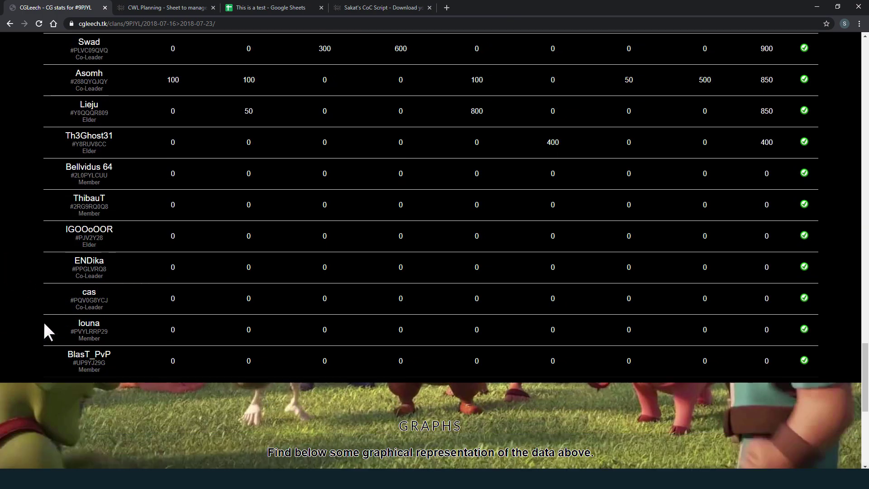
scroll(46, 333, up, 11)
scroll(48, 335, down, 4)
scroll(158, 359, down, 14)
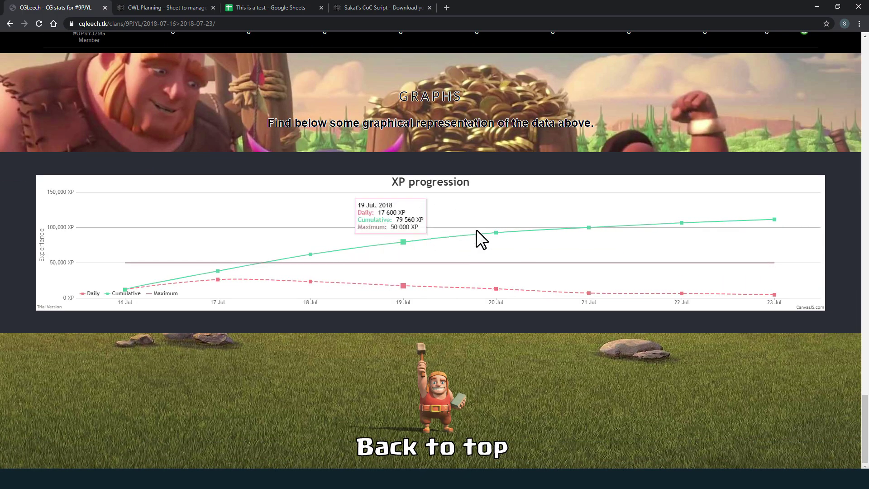
scroll(407, 248, up, 12)
scroll(302, 292, up, 15)
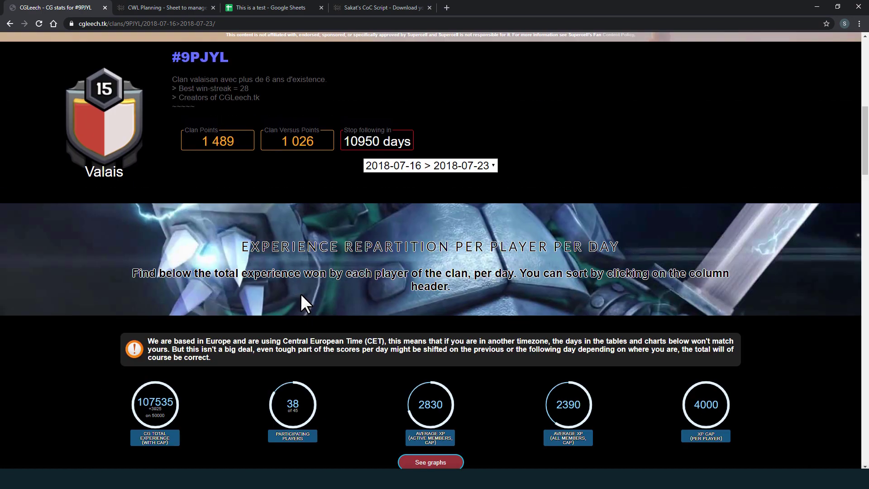